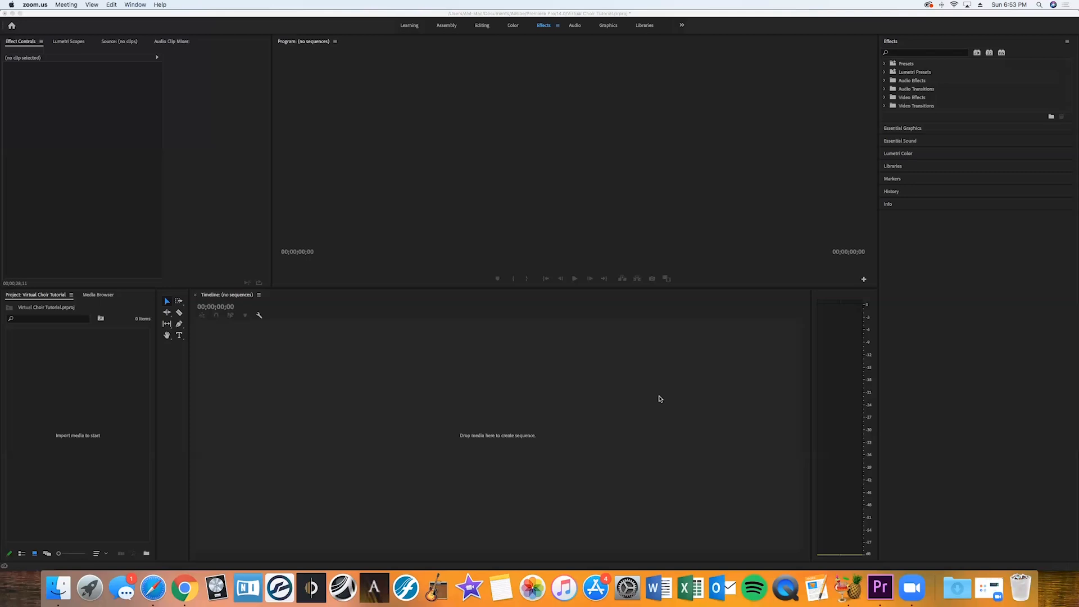
Step: Add "Sicut locutus est Recording Track - SATB.mp3" from the Finder search results to the empty timeline and select its clip
left_click(58, 595)
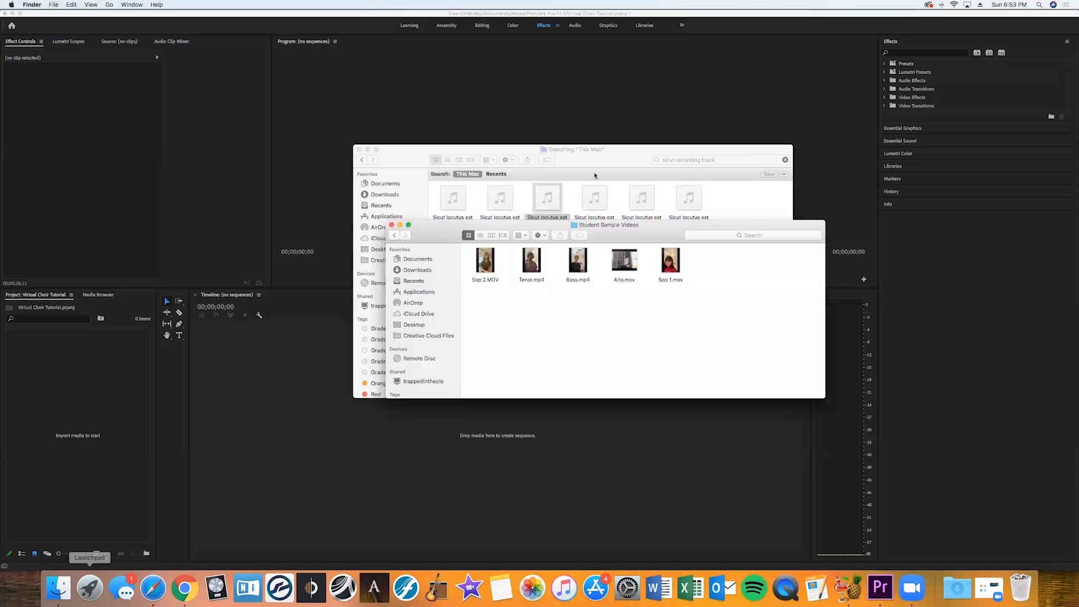
left_click(400, 225)
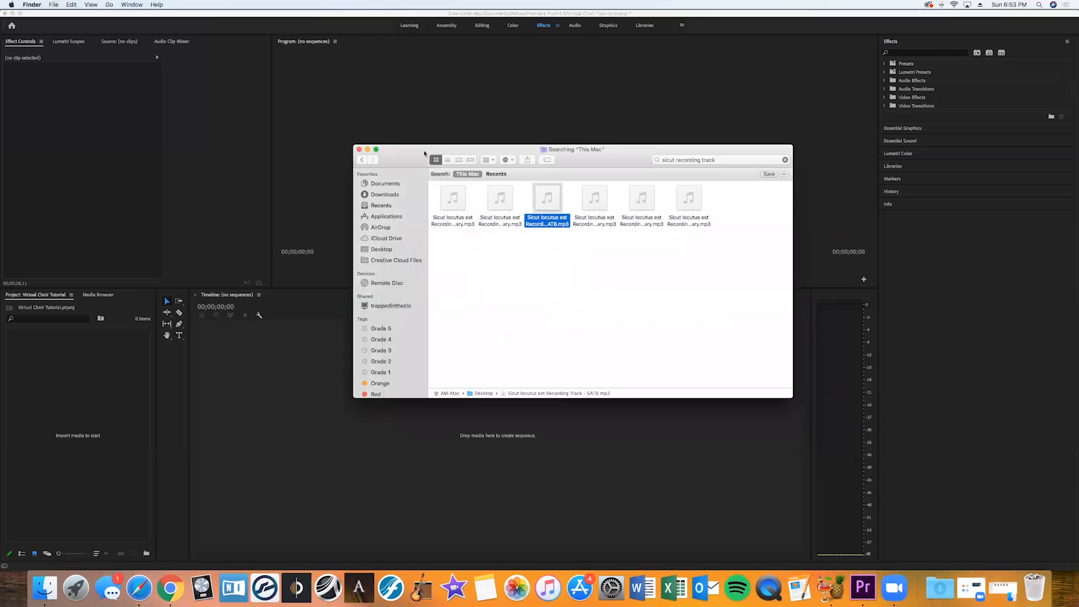
left_click(645, 245)
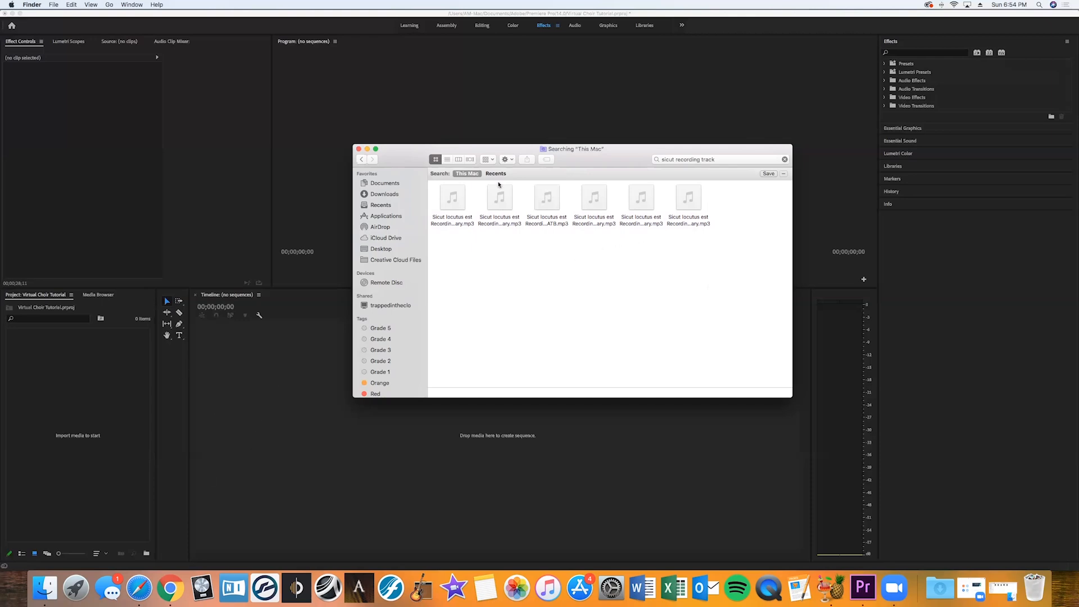
mouse_move(543, 205)
right_click(542, 209)
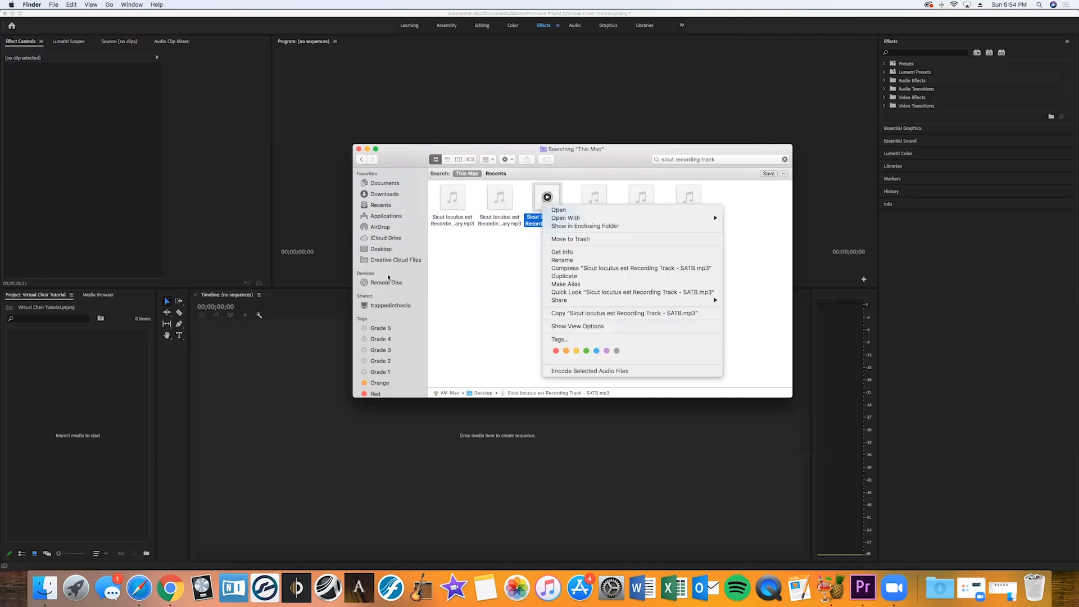
left_click(483, 273)
left_click_drag(542, 212, 285, 414)
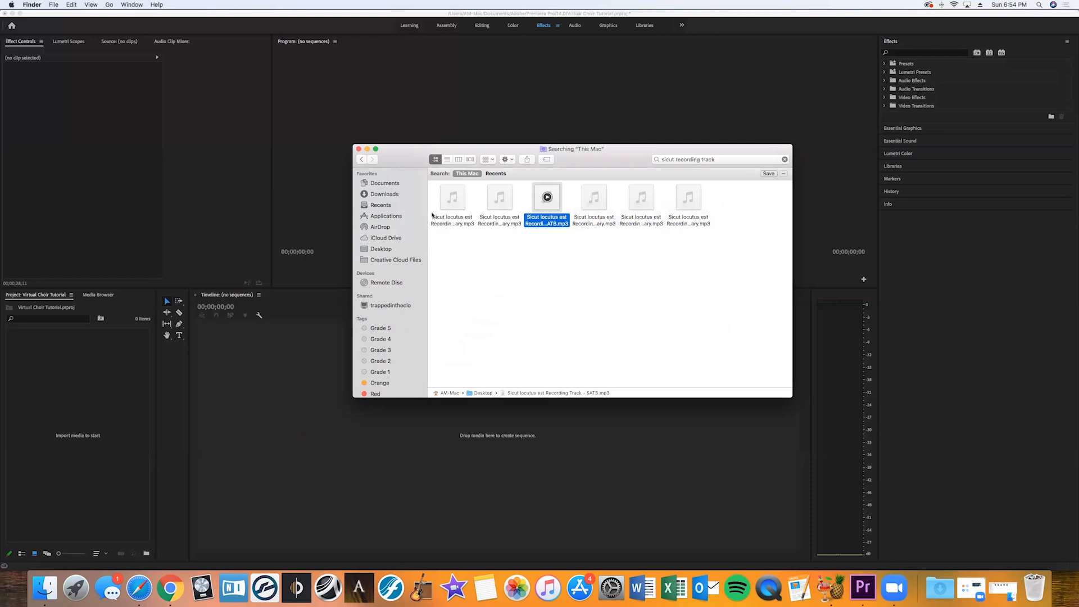
left_click(367, 149)
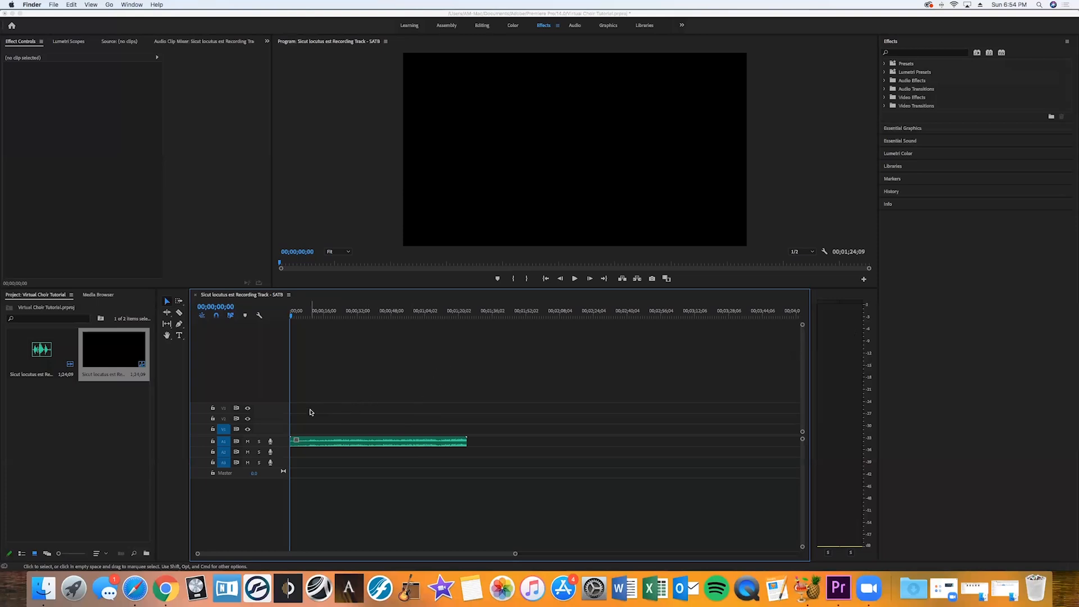
left_click(362, 443)
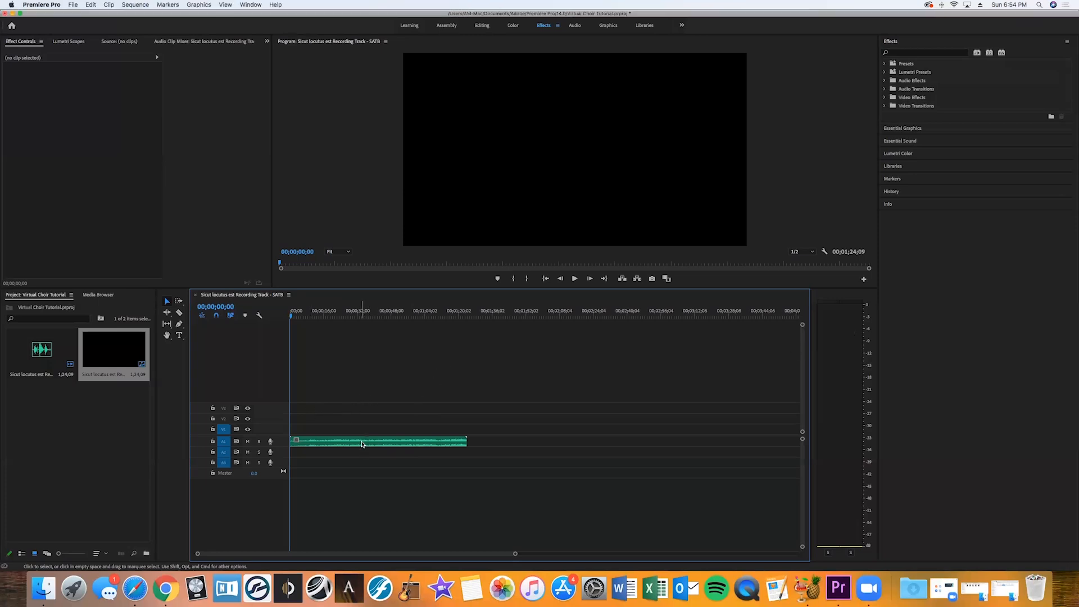
left_click(362, 443)
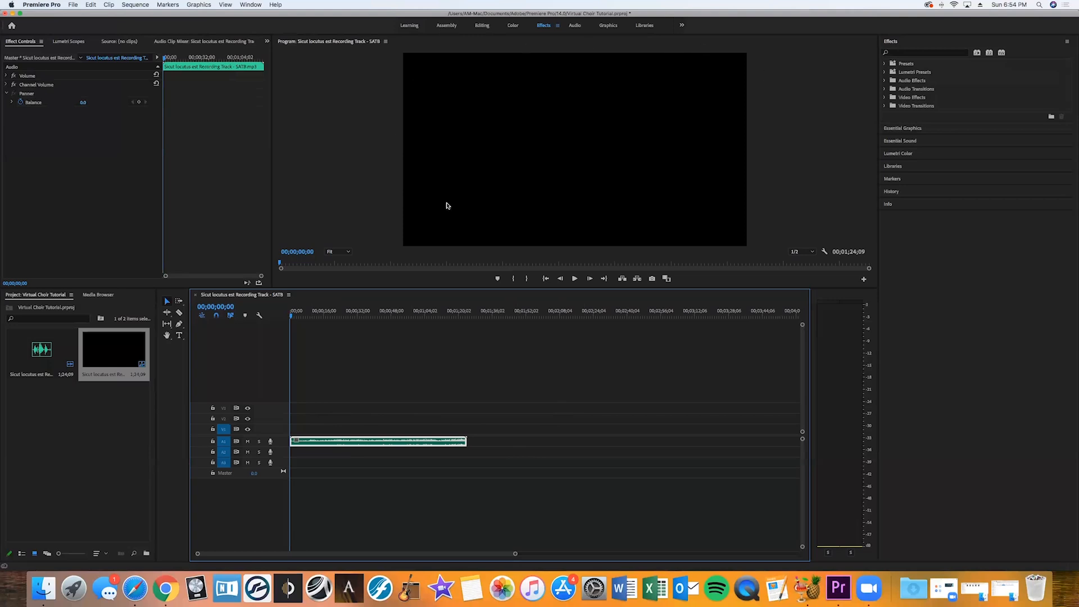
key("space")
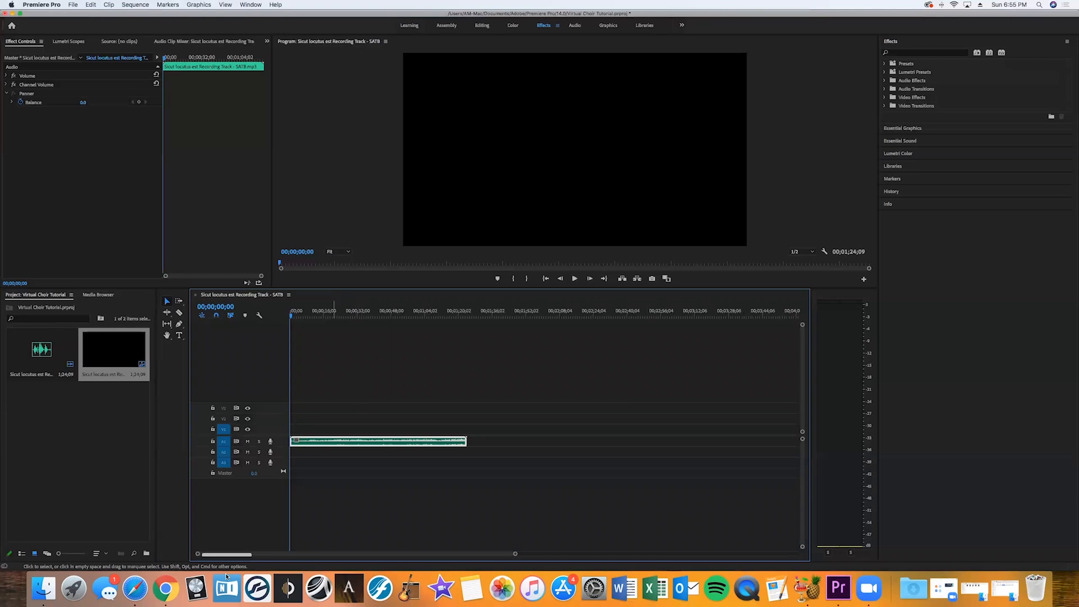
left_click(45, 590)
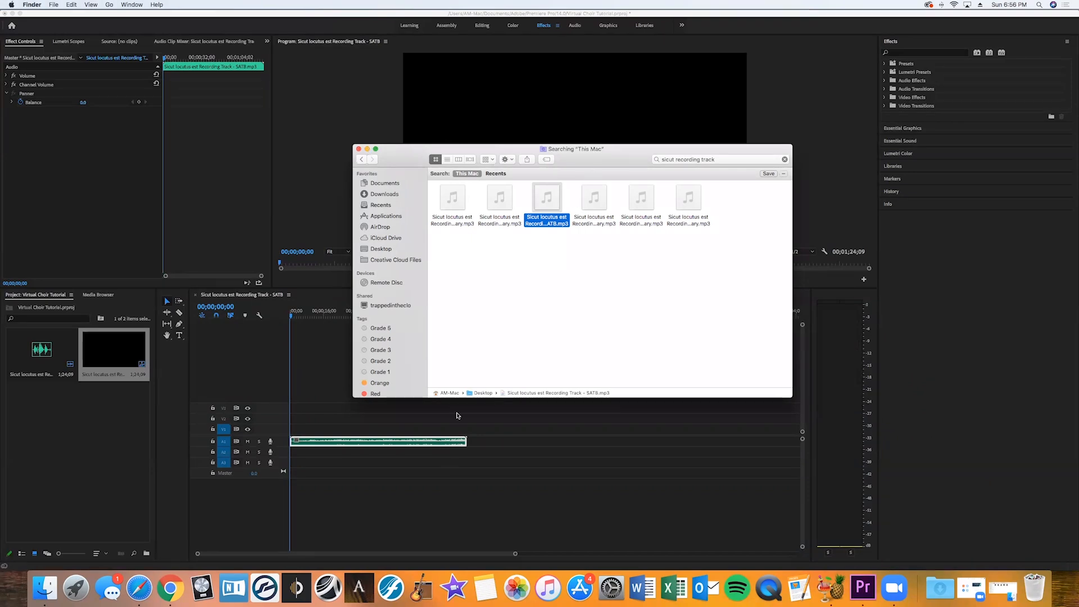
left_click(367, 149)
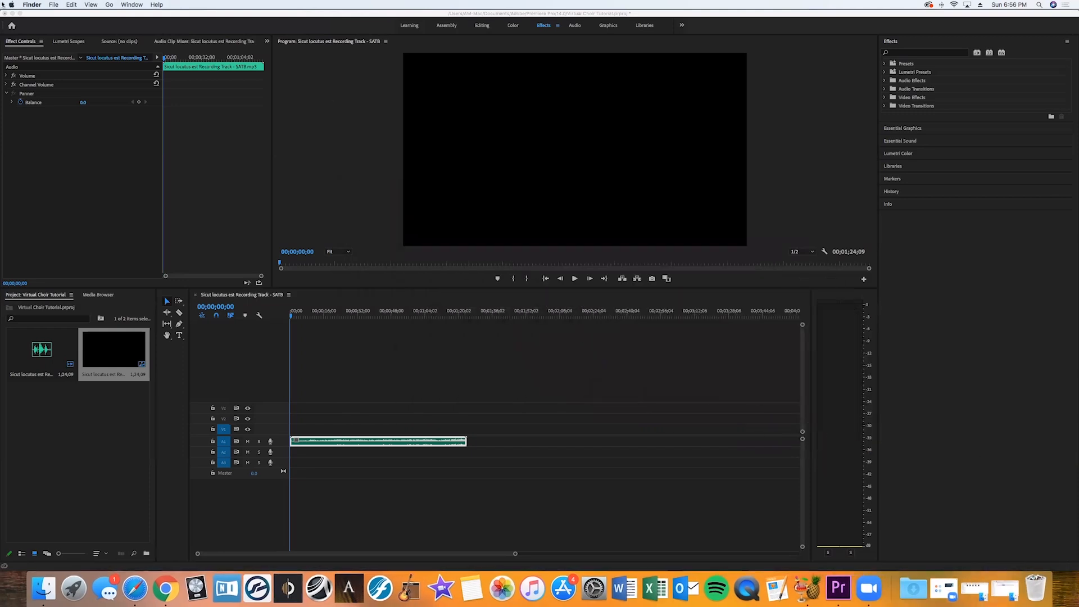
left_click(99, 20)
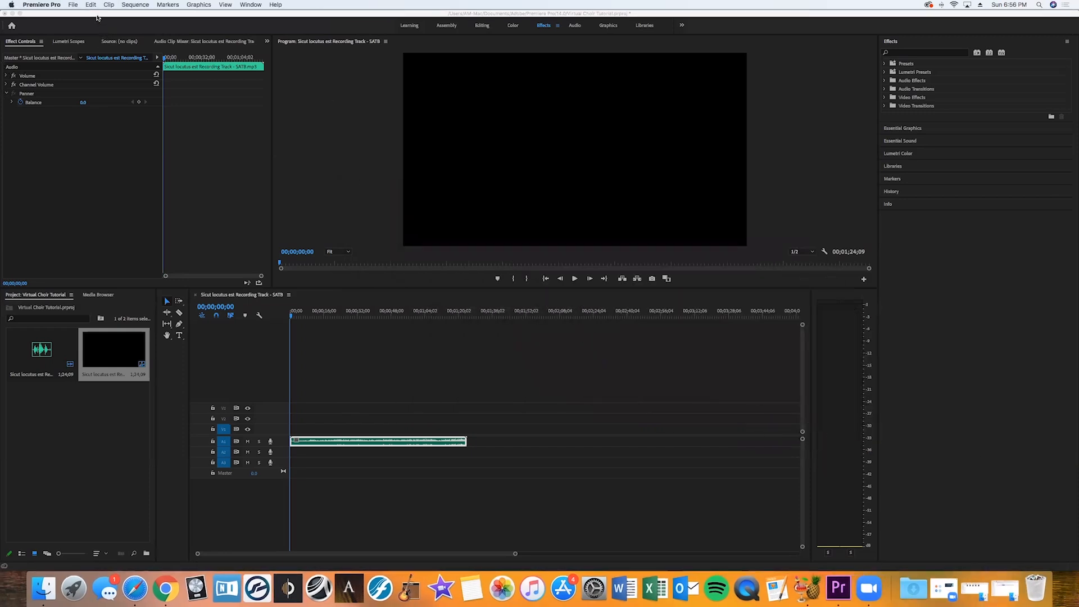
left_click(74, 4)
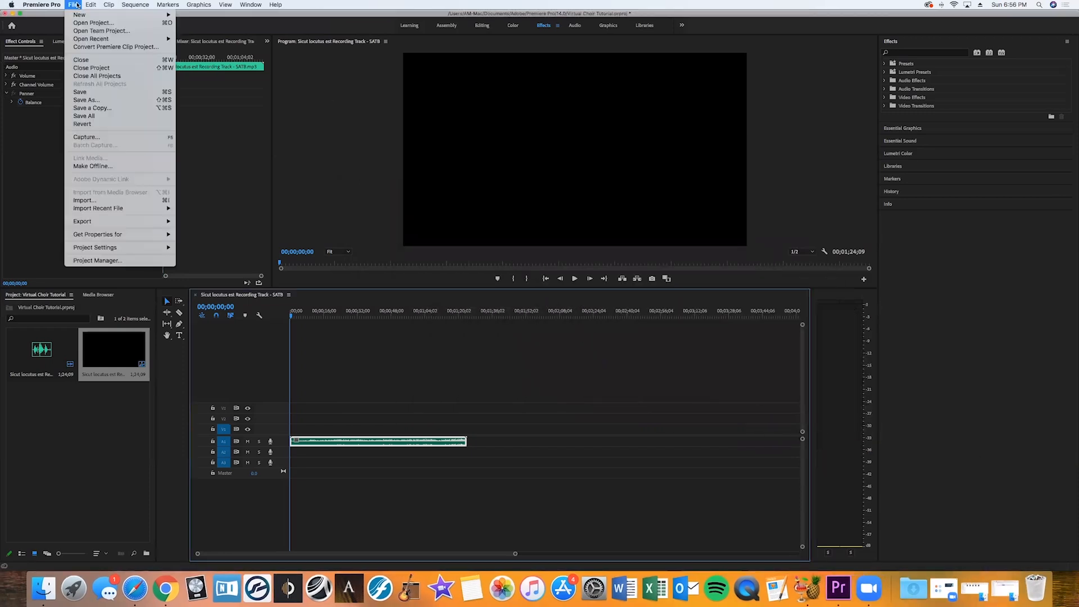
left_click(106, 201)
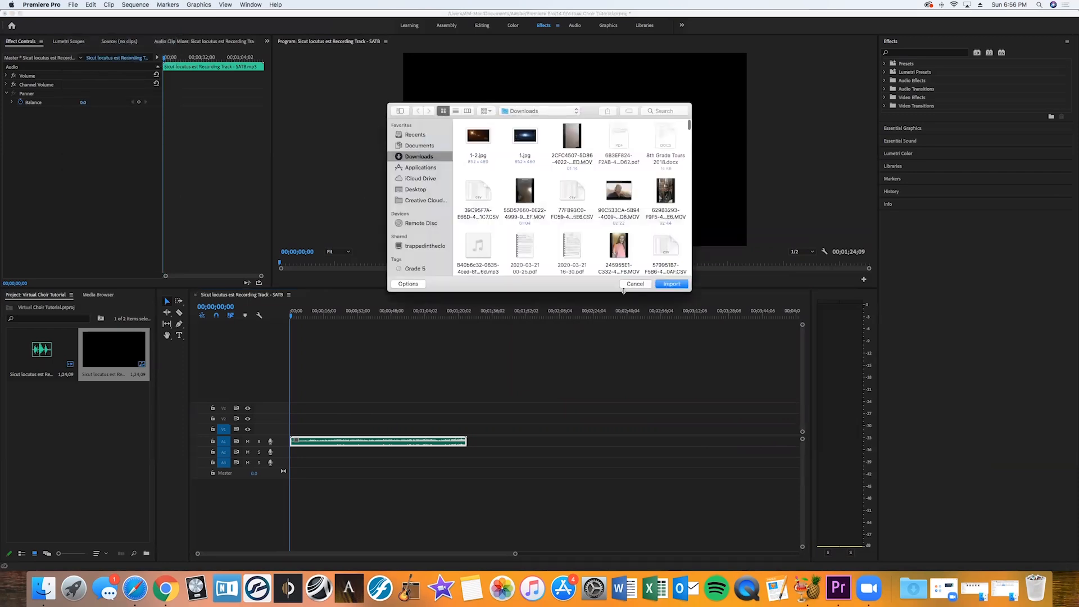
left_click(634, 284)
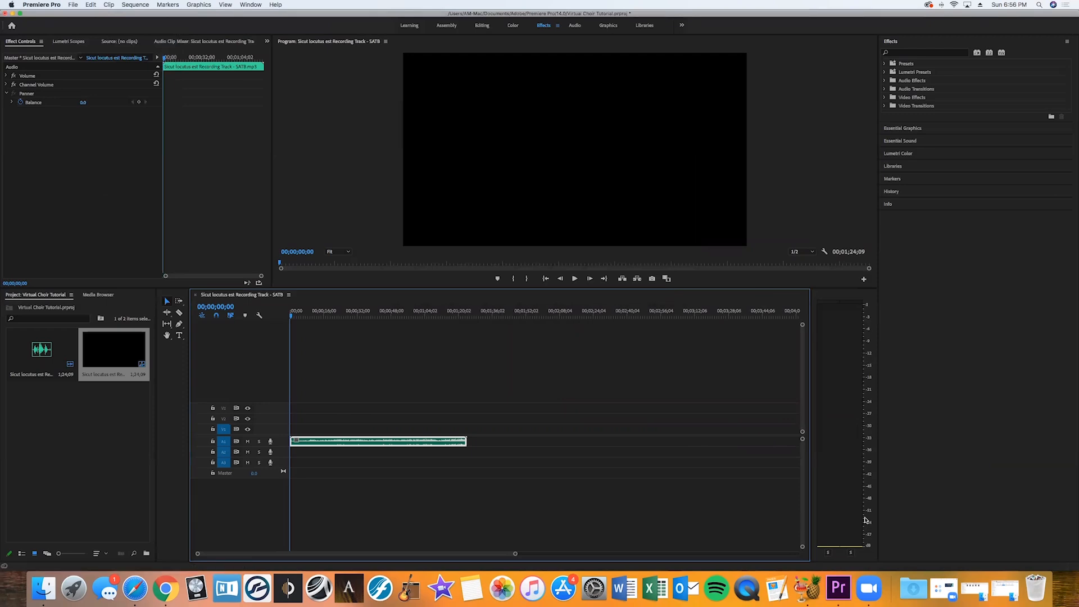
Step: Show the Student Sample Videos folder and add Bass.mp4 to the timeline on V2 and A2, starting at about 8 seconds
left_click(985, 591)
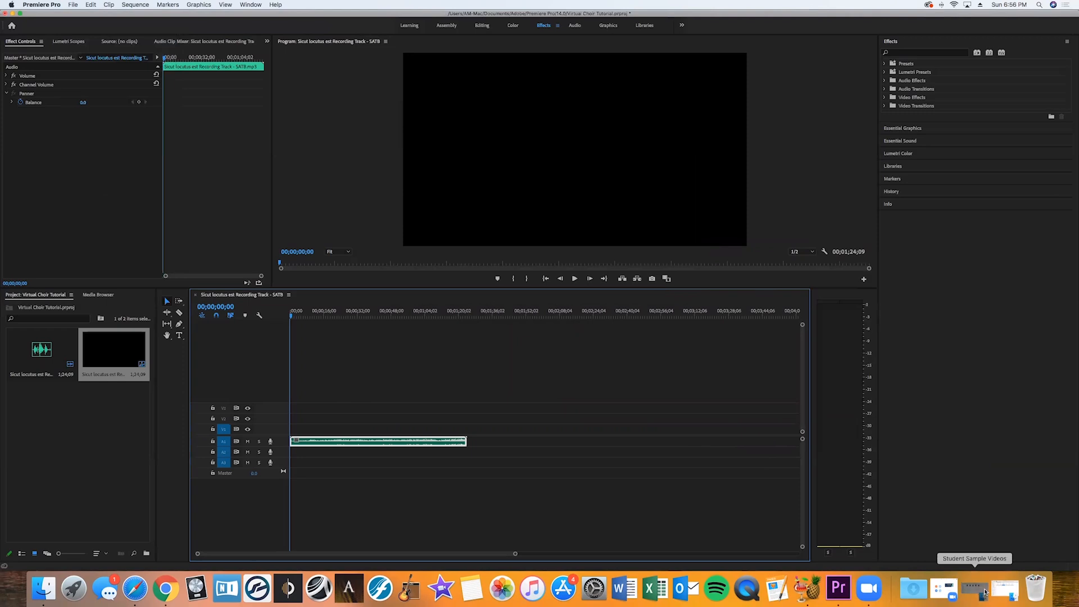
left_click_drag(554, 225, 756, 209)
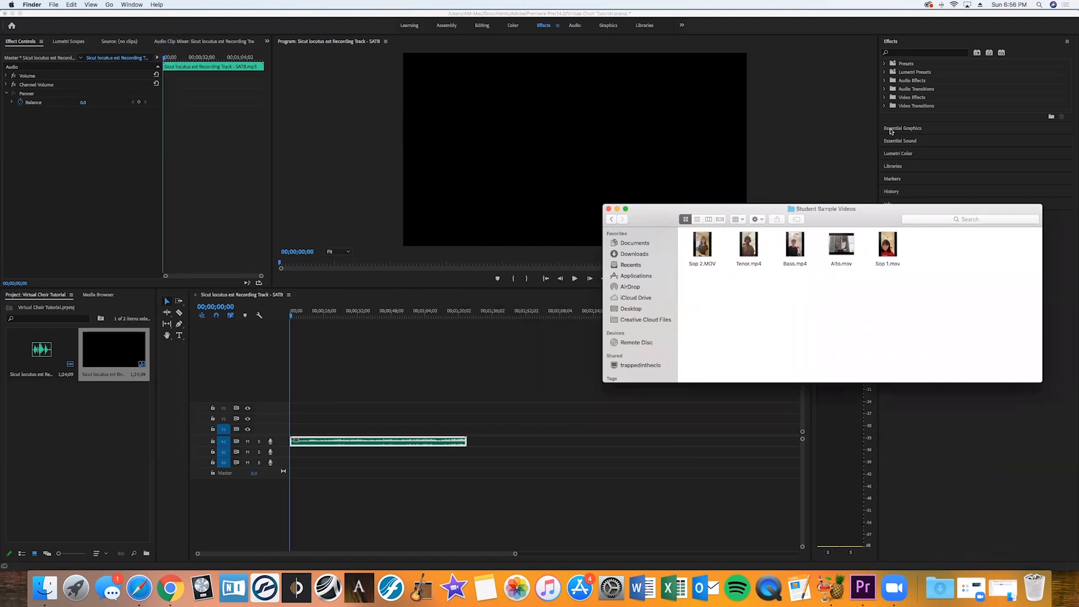
mouse_move(796, 251)
left_click_drag(792, 255, 309, 424)
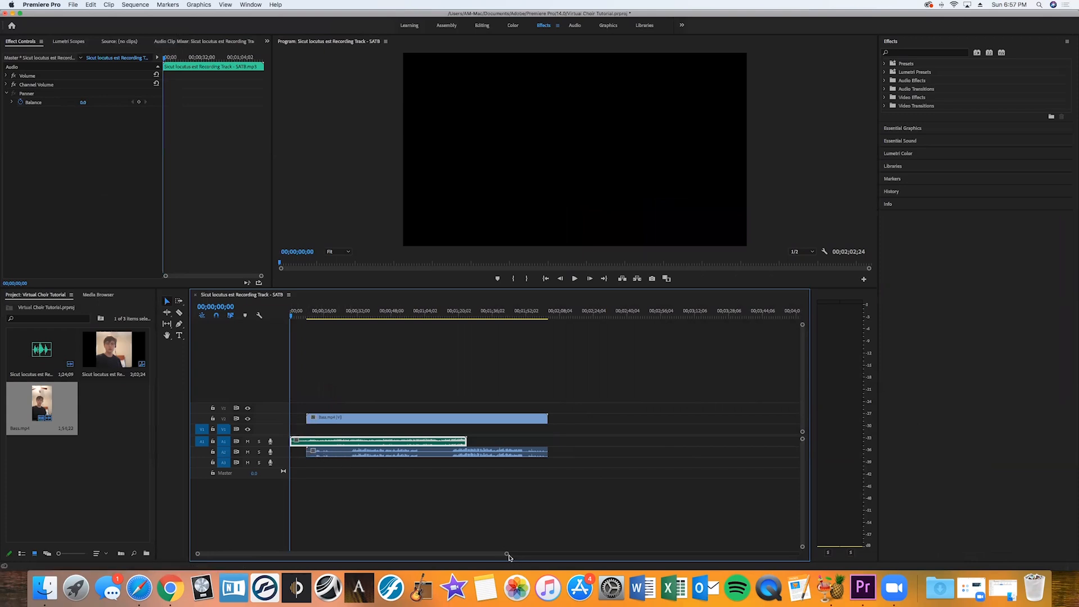
Step: Trim about 12 seconds off the Bass clip's beginning, move it to V1 at the sequence start, and trim about 2 more seconds
left_click_drag(506, 555, 396, 554)
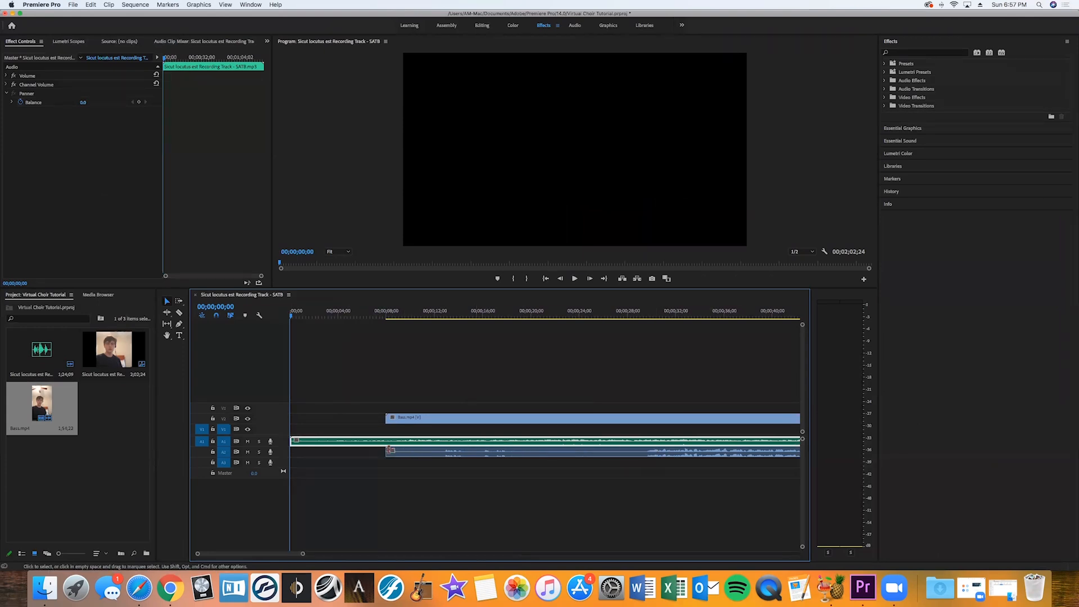
left_click_drag(387, 450, 537, 451)
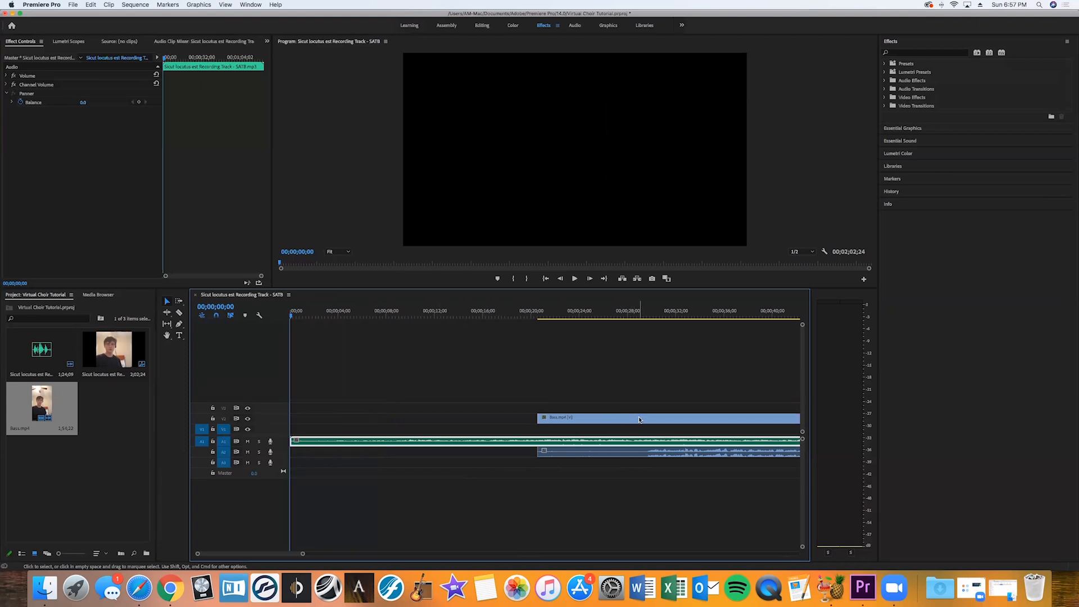
left_click_drag(677, 420, 484, 429)
left_click_drag(567, 430, 543, 430)
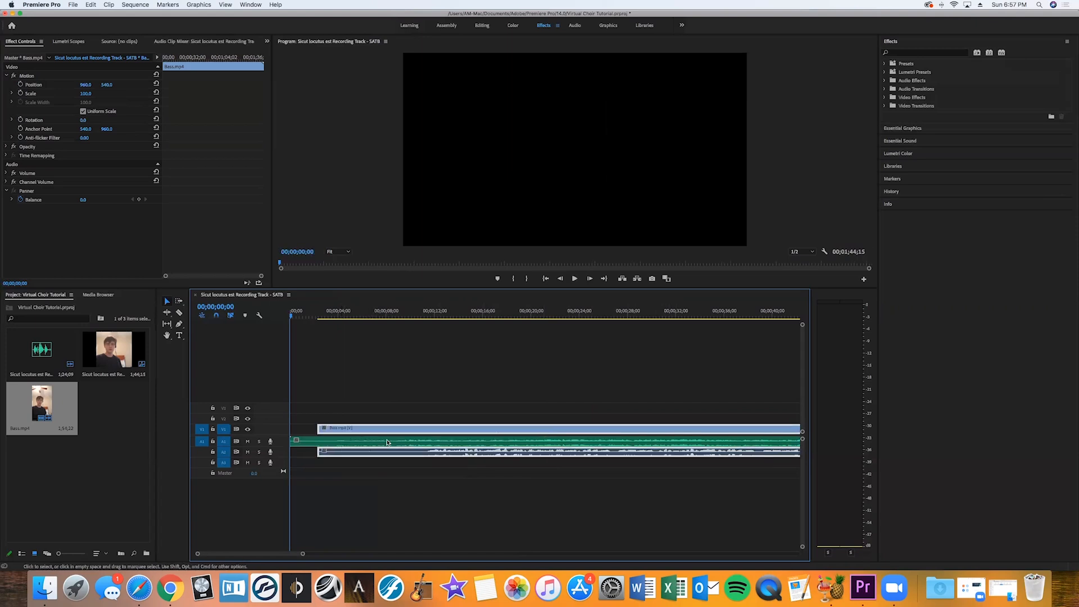
left_click_drag(522, 431, 486, 431)
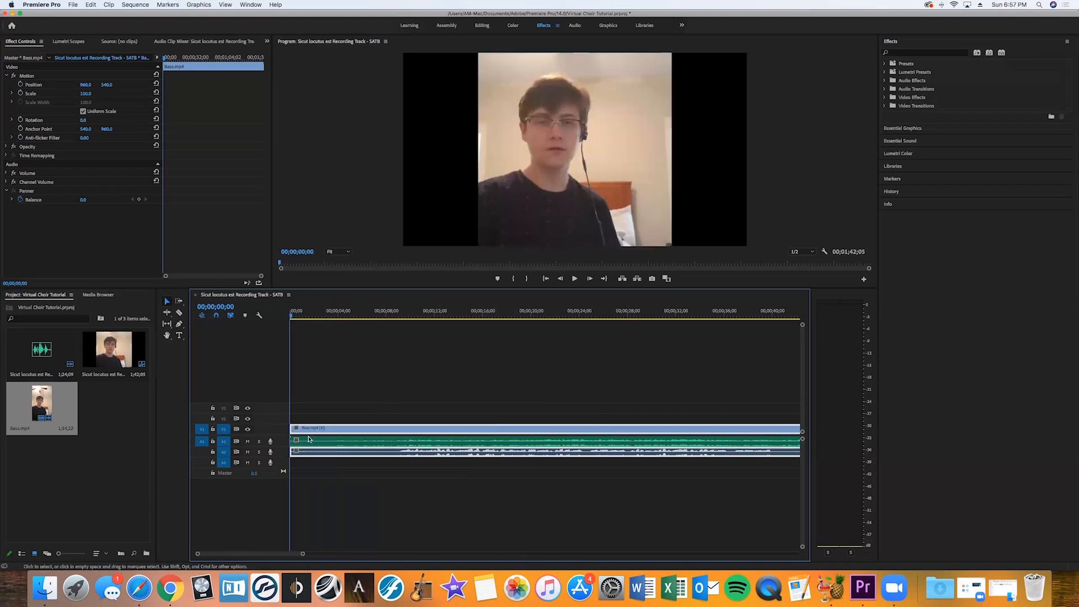
left_click_drag(294, 451, 314, 452)
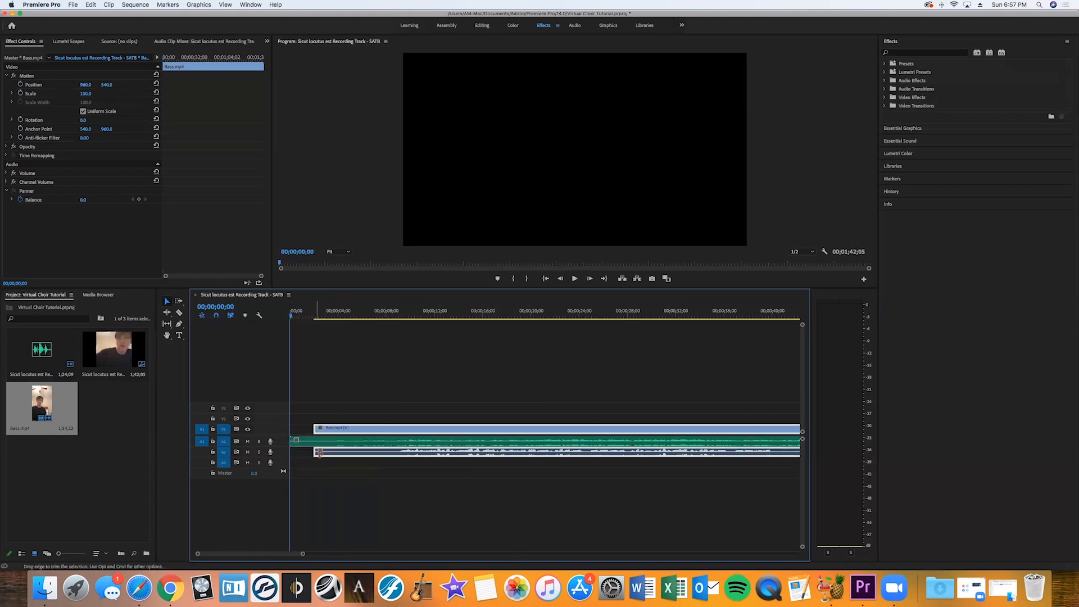
Step: Play the sequence from about 8 seconds to check the Bass clip against the recording track
left_click(385, 314)
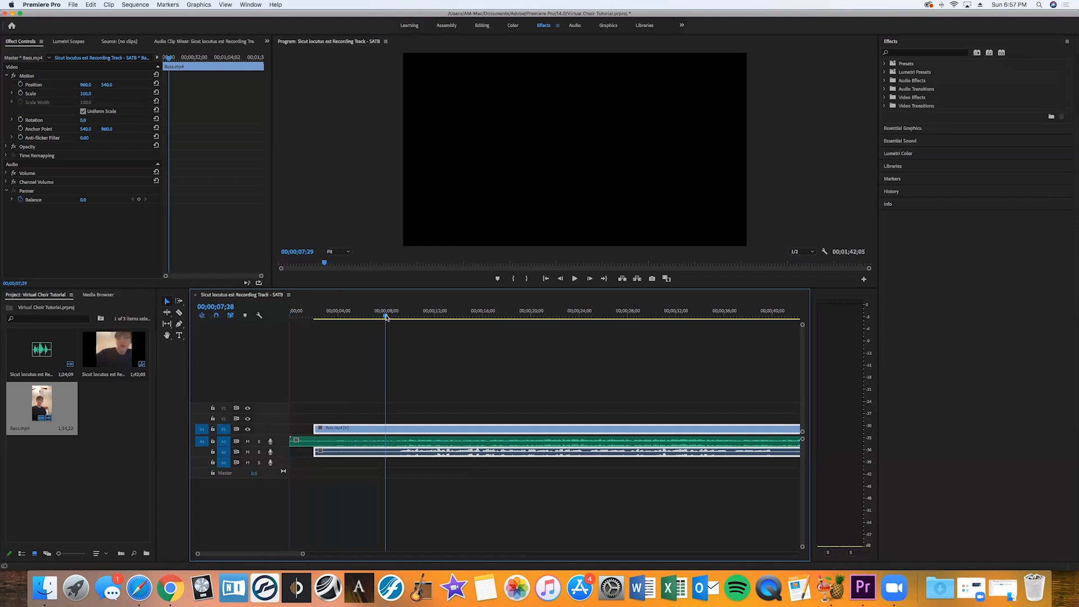
left_click(388, 314)
left_click(576, 279)
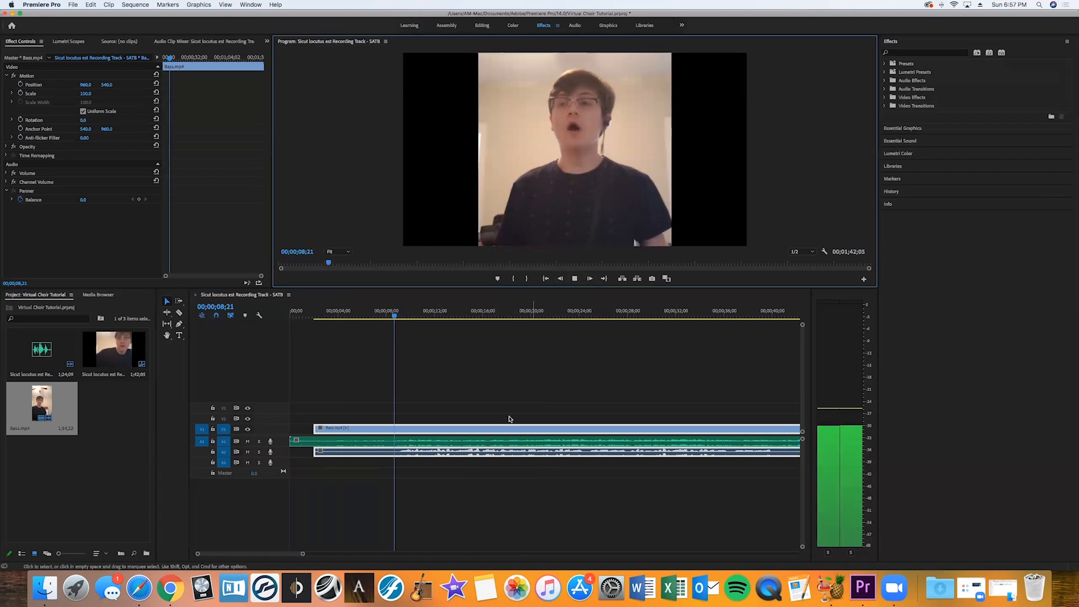
left_click(574, 279)
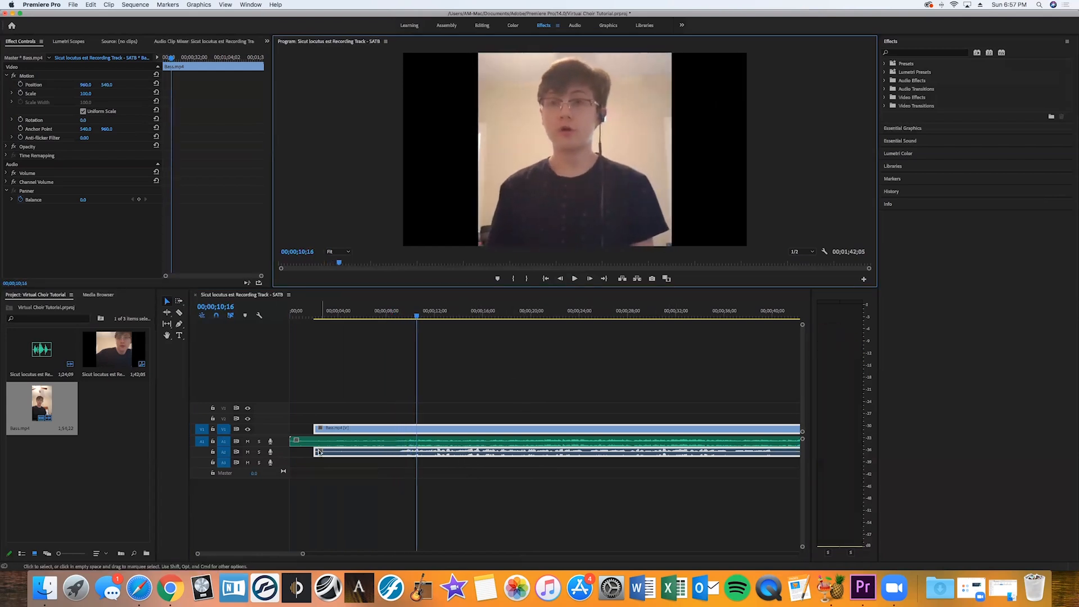
Step: Trim the beginnings of the Bass clip and the recording track to about 4 seconds, and play both from there
left_click_drag(315, 452, 335, 441)
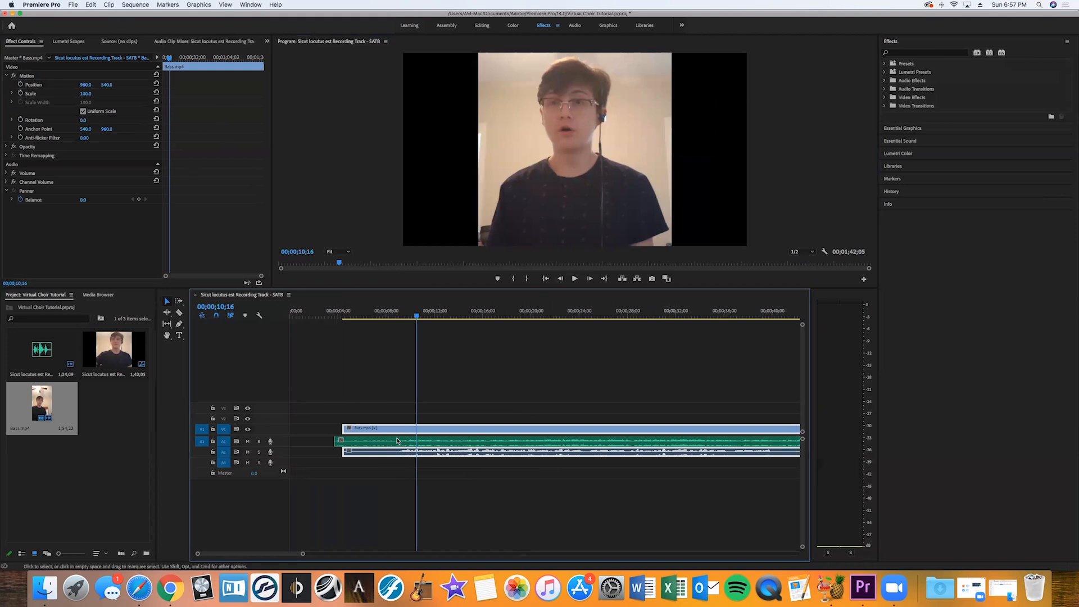
left_click(340, 316)
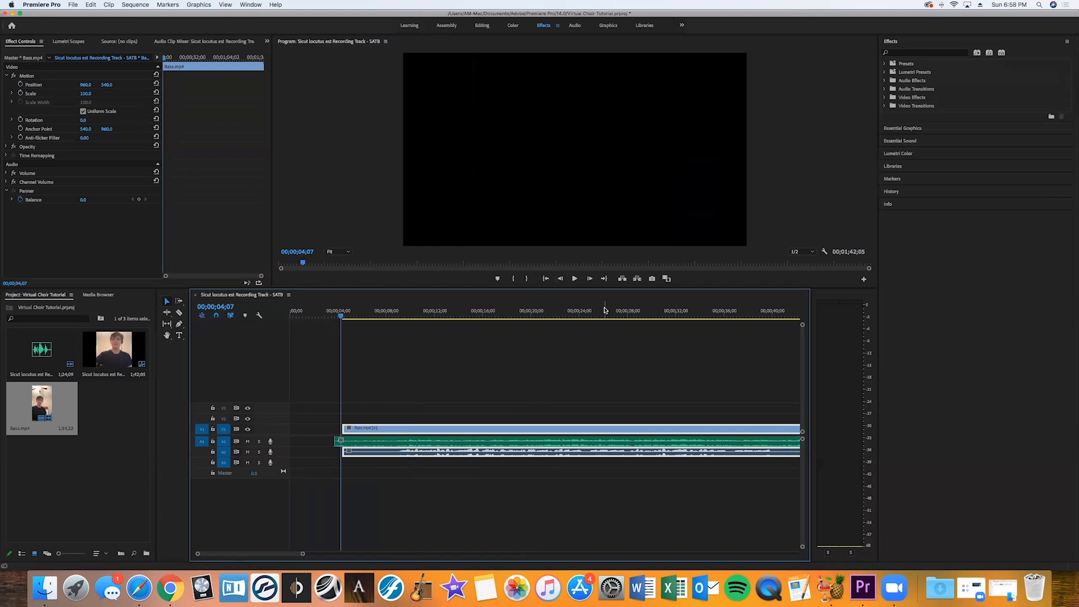
left_click(574, 278)
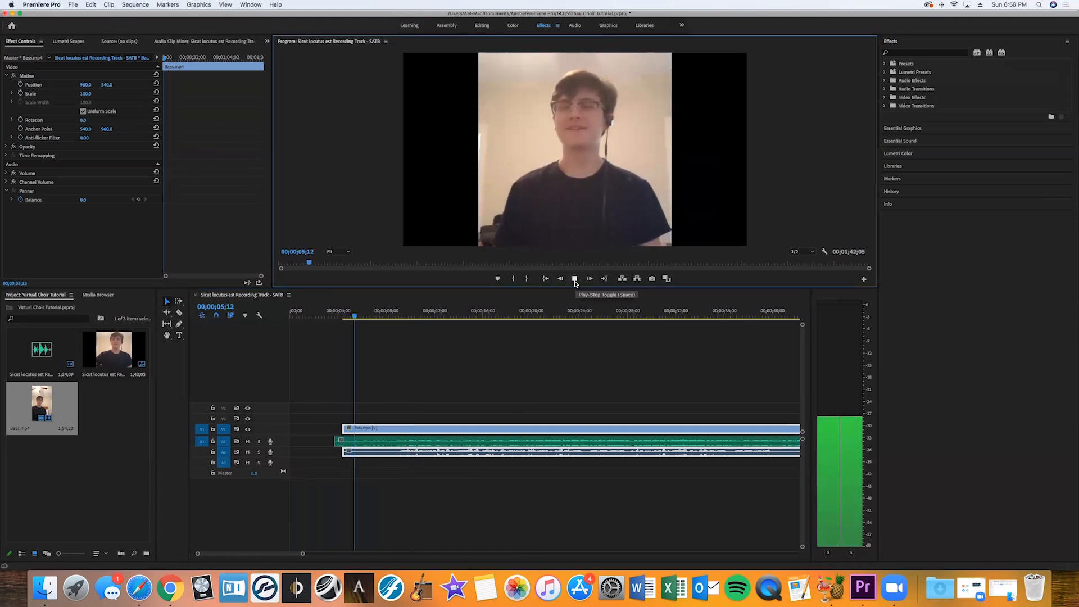
key("space")
left_click(332, 315)
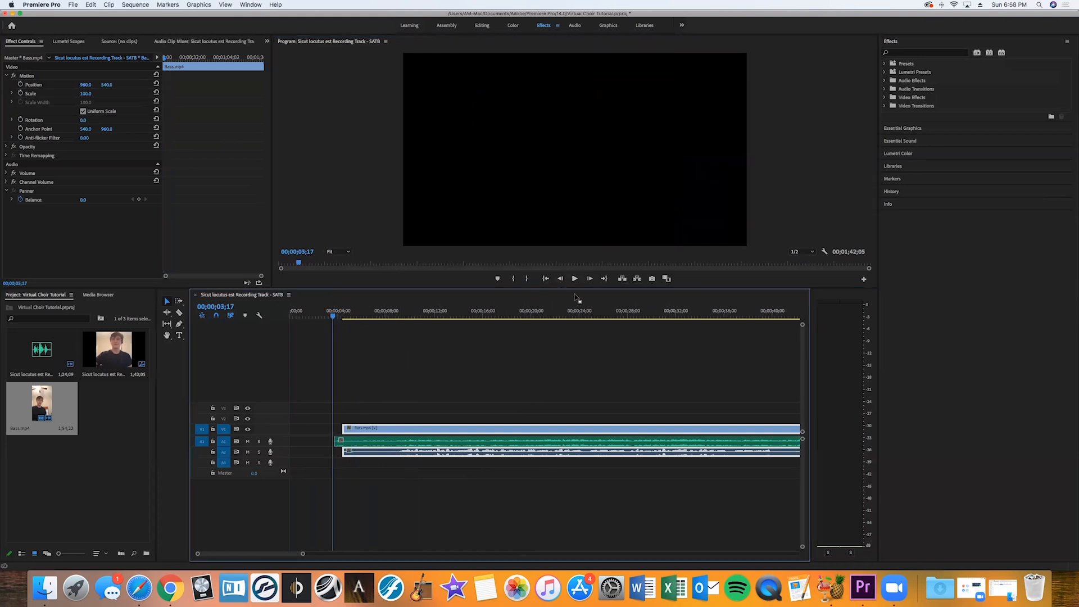
left_click(573, 279)
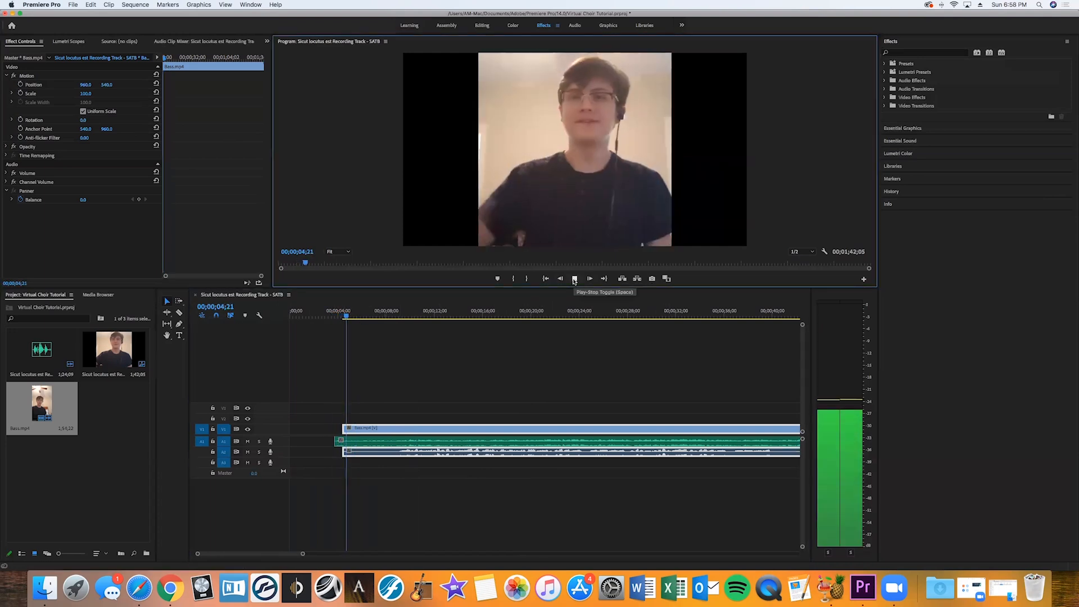
key("space")
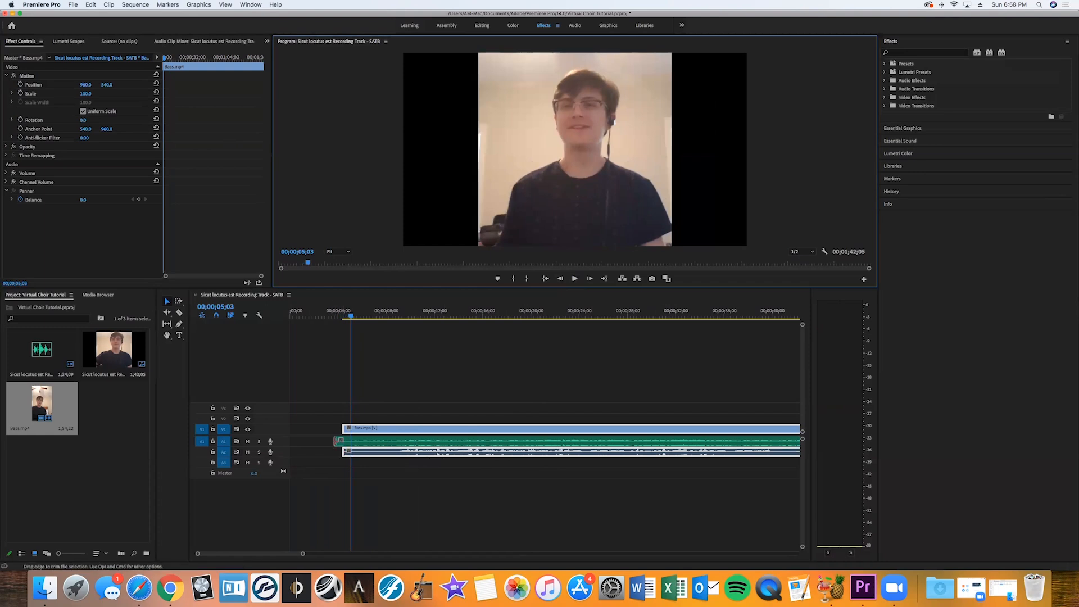
Step: Trim about 2 more seconds off the Bass clip's beginning and shift the clip earlier to start at about 1 second
left_click_drag(509, 454, 447, 457)
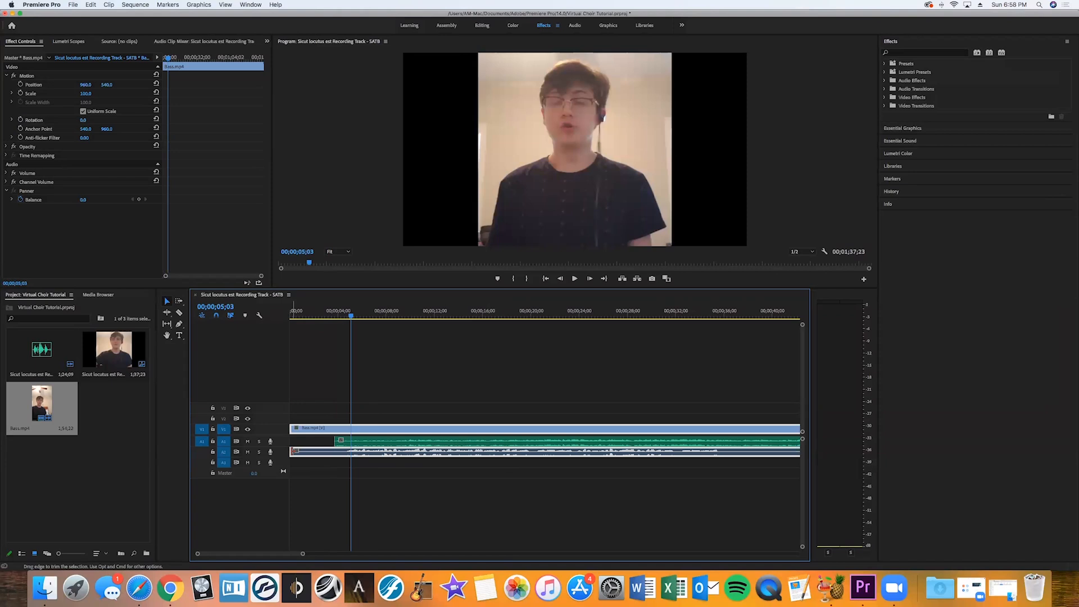
left_click_drag(291, 451, 319, 452)
left_click_drag(386, 454, 371, 454)
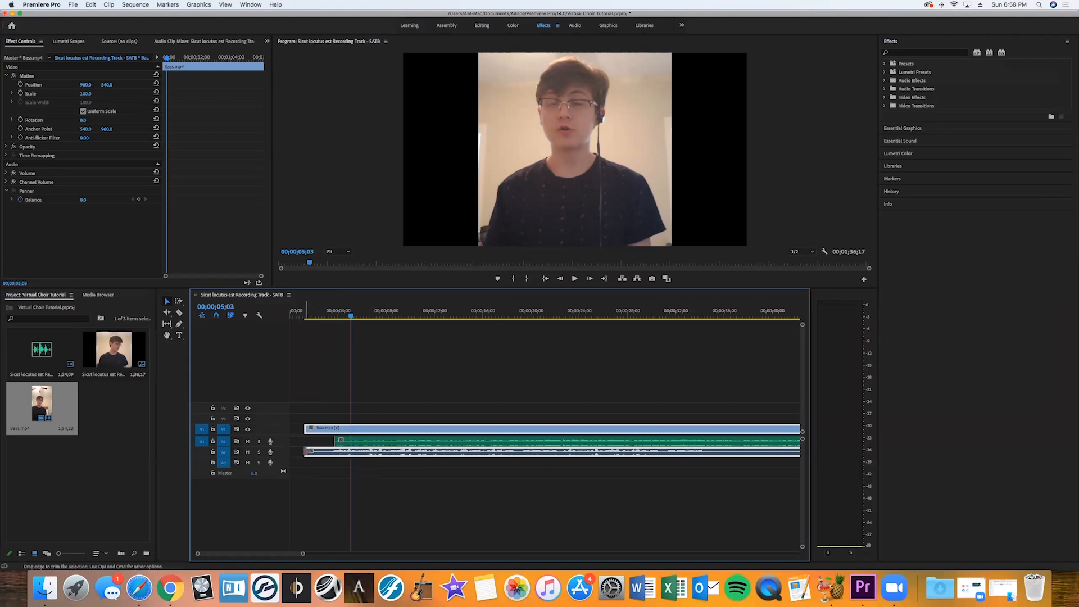
Step: Nudge the Bass clip slightly later so it starts at about 1.7 seconds, lining up its audio with the recording track
left_click(320, 455)
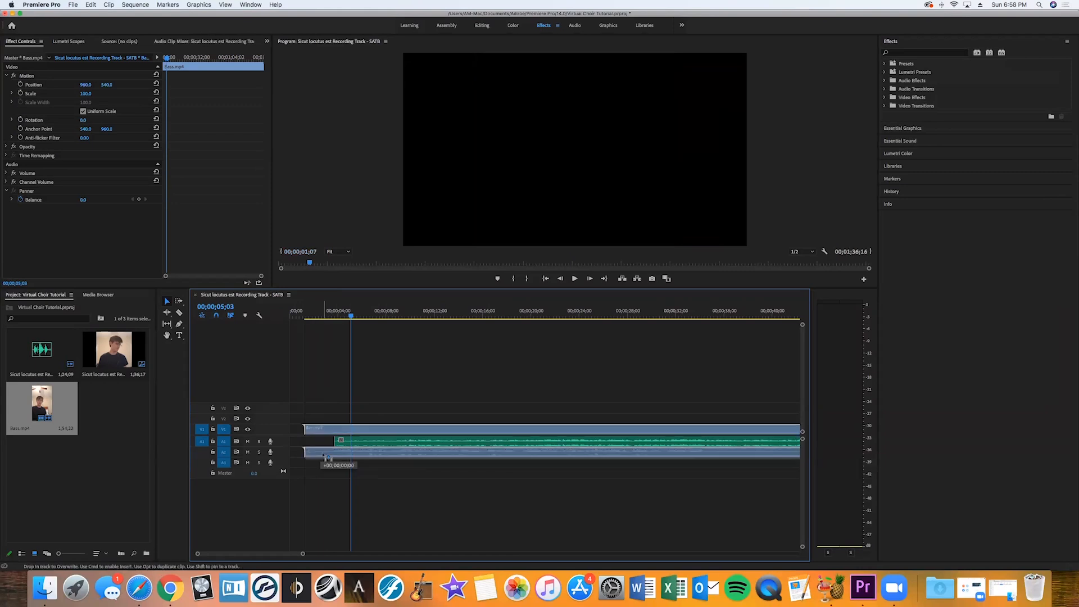
left_click(325, 455)
left_click(326, 455)
left_click(328, 456)
left_click_drag(327, 456, 333, 459)
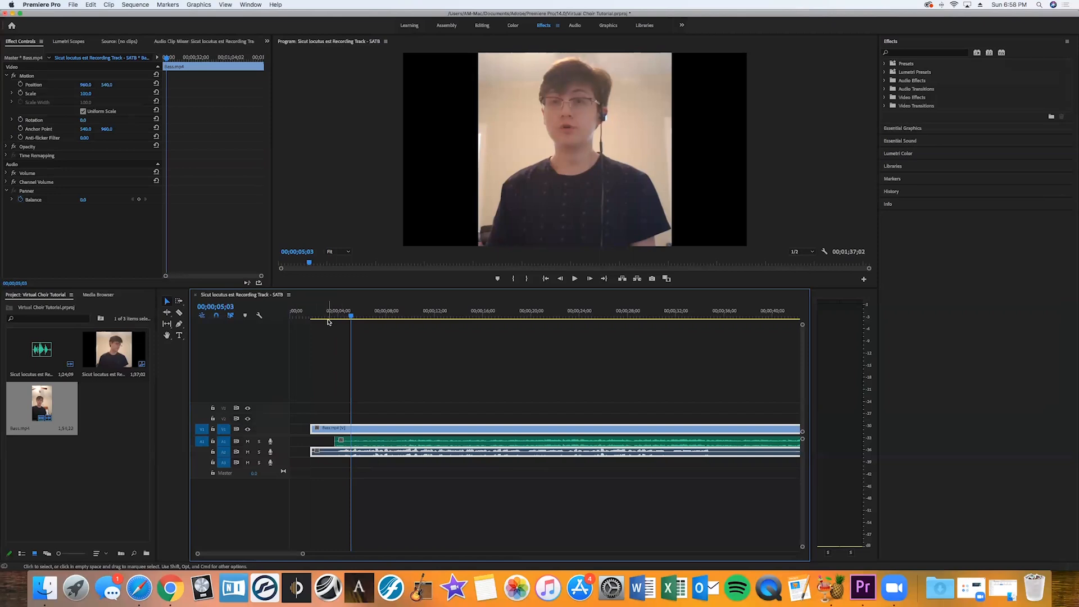
Step: Play the sequence twice from about 3 seconds to check the Bass clip's sync with the recording track
left_click(329, 319)
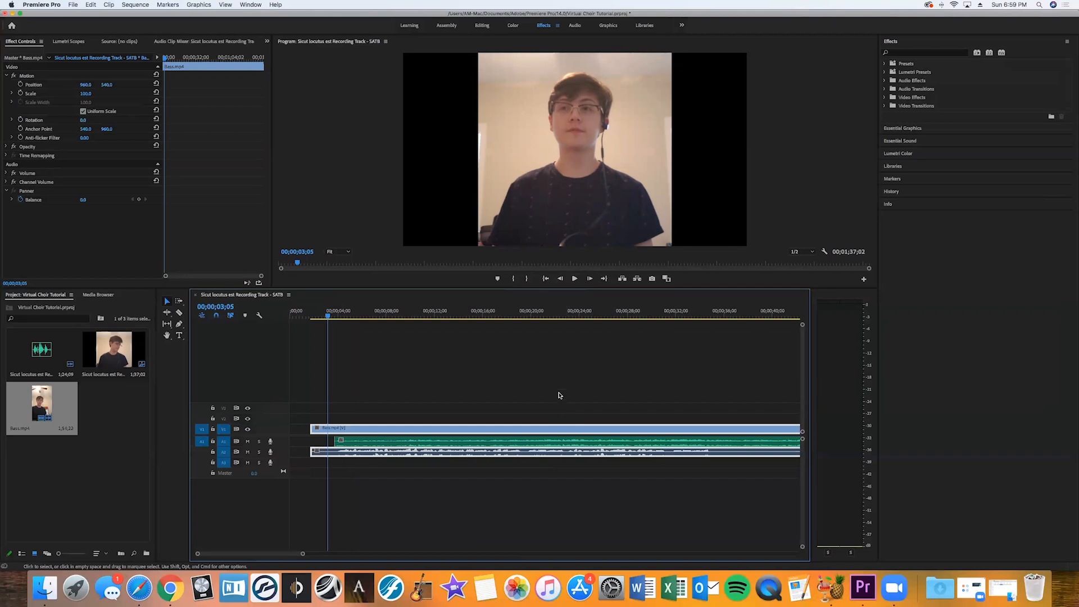
left_click(576, 279)
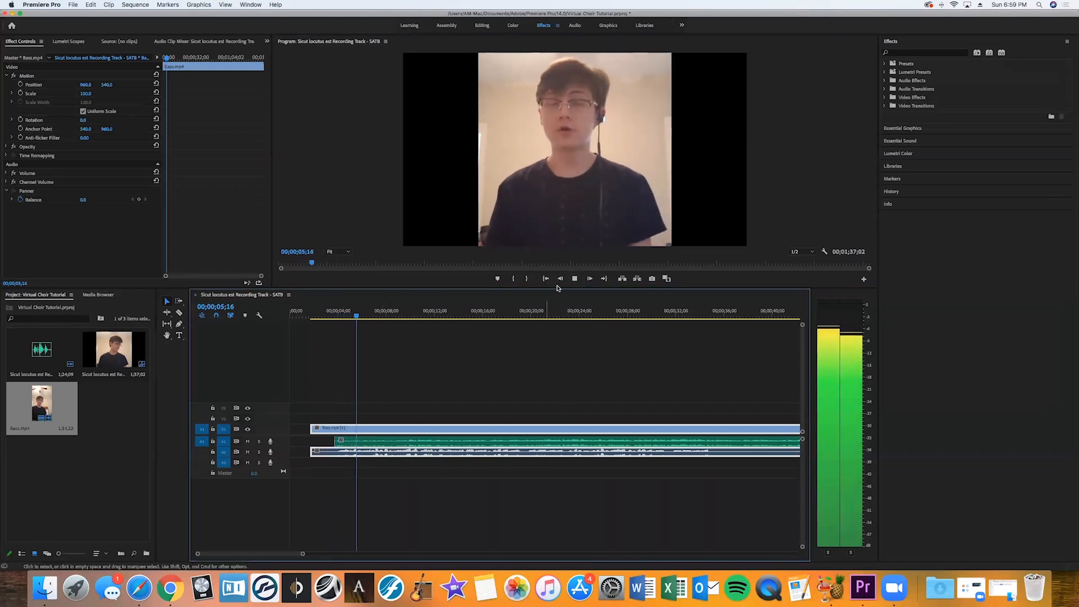
left_click(575, 279)
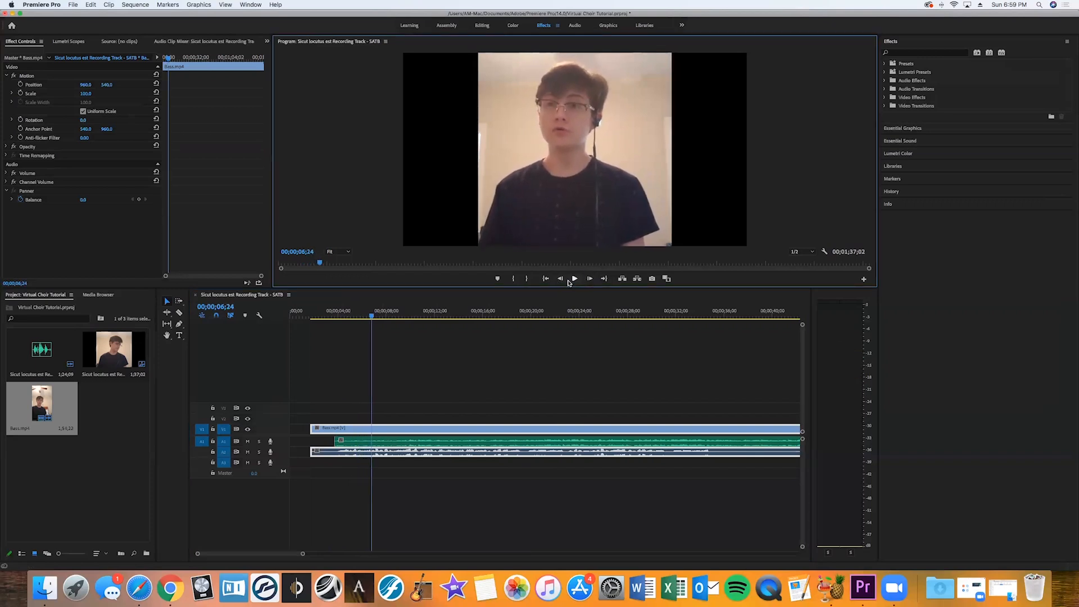
left_click(330, 316)
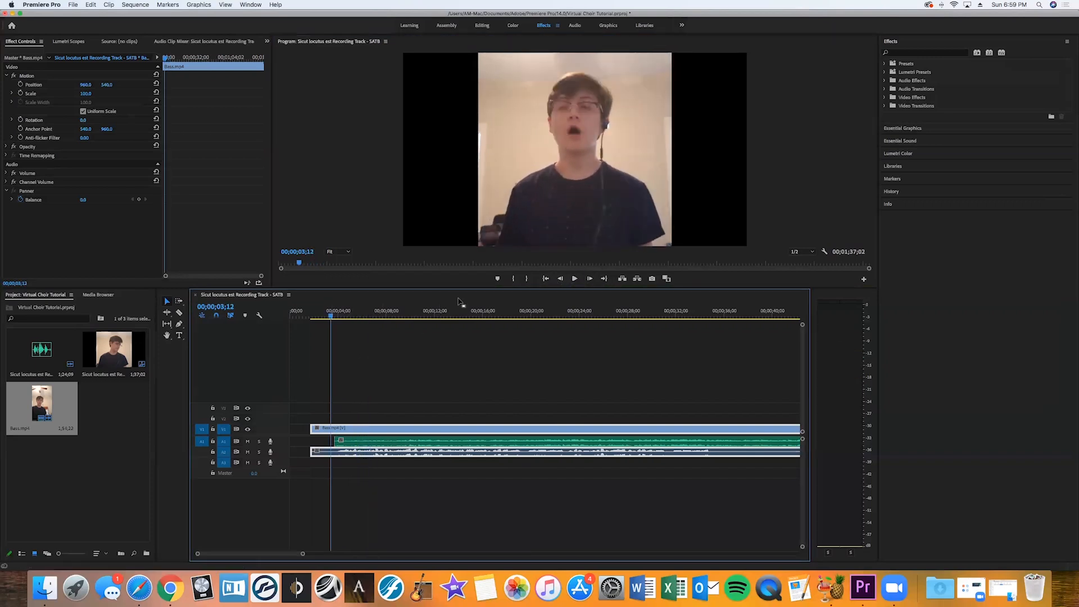
left_click(574, 279)
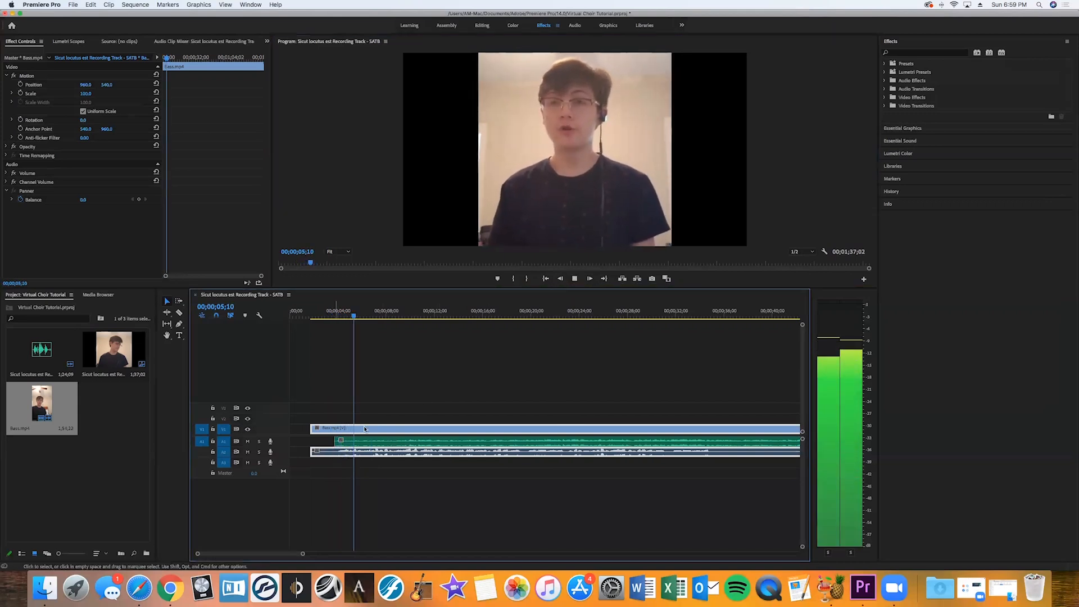
key("space")
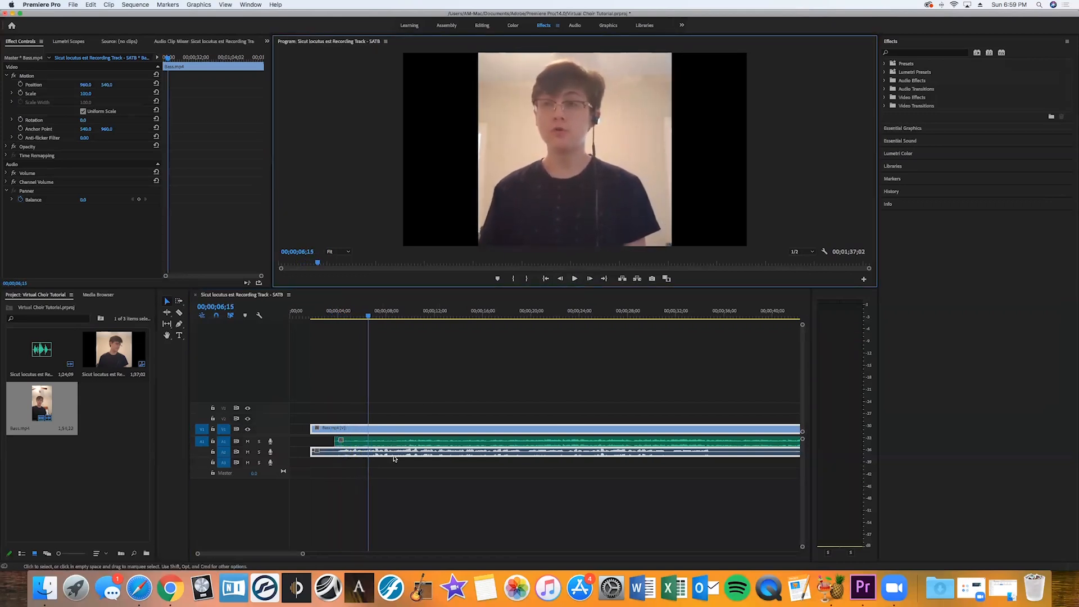
Step: Replay from about 3.5 seconds and nudge the Bass clip slightly earlier, to start at about 1.5 seconds, in sync with the recording track
left_click(329, 456)
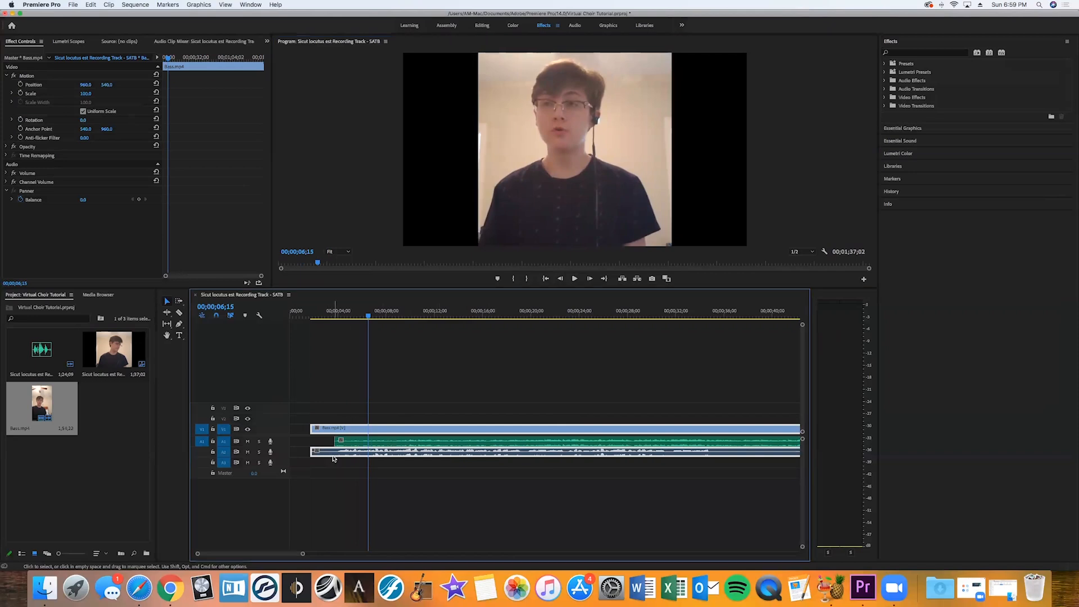
right_click(330, 317)
key("Escape")
key("super+s")
left_click(331, 313)
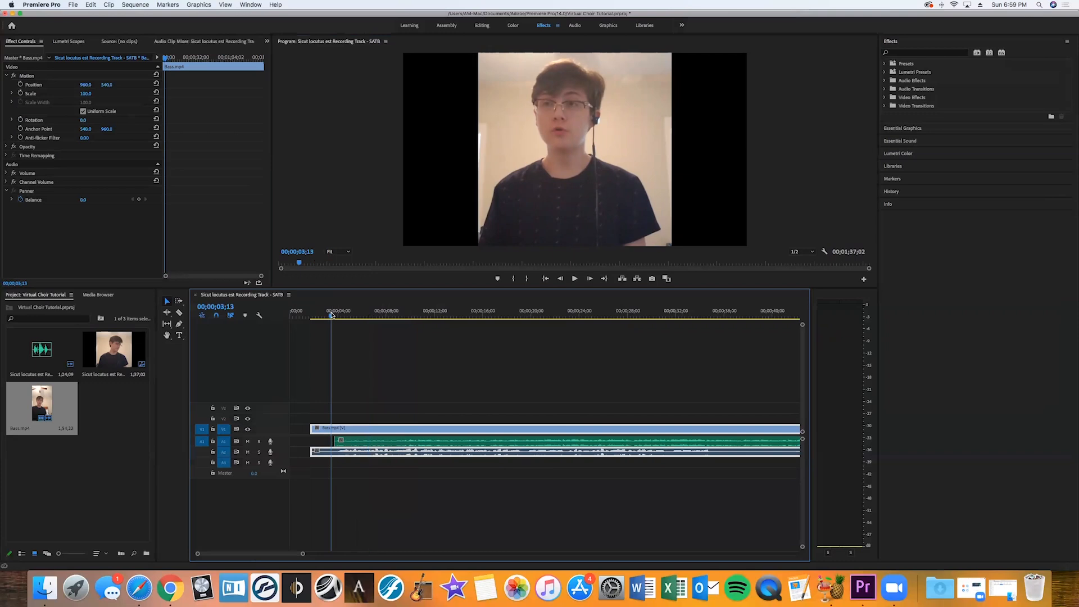
left_click(575, 278)
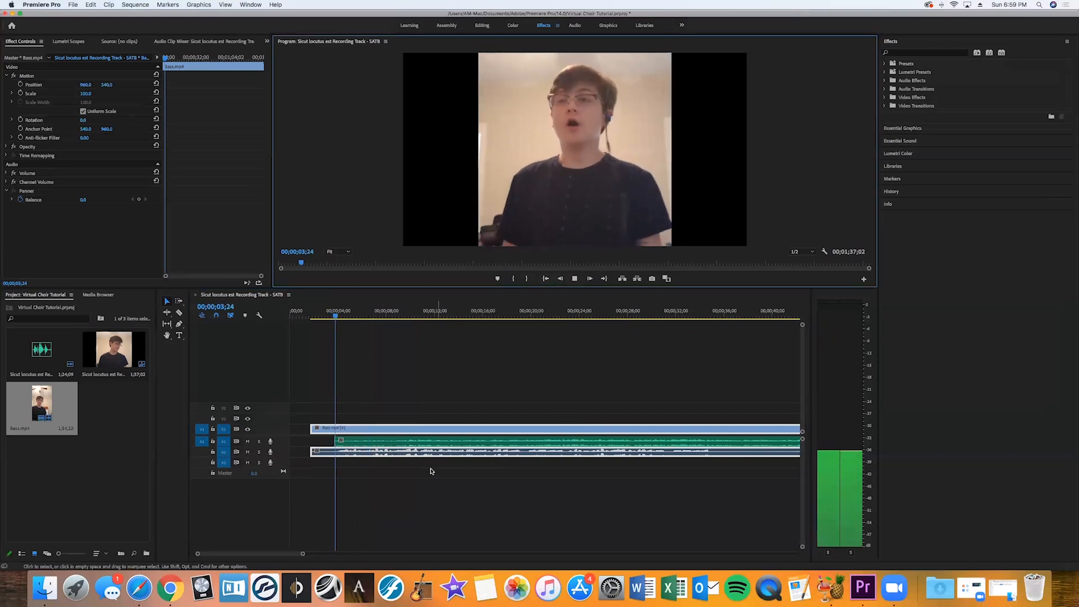
left_click(416, 456)
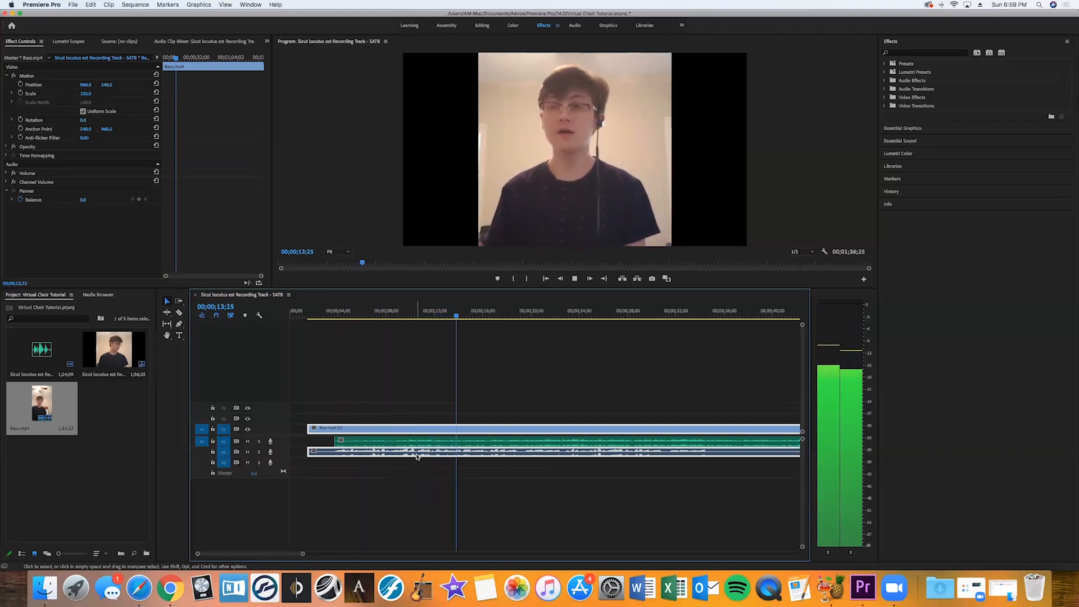
left_click(574, 278)
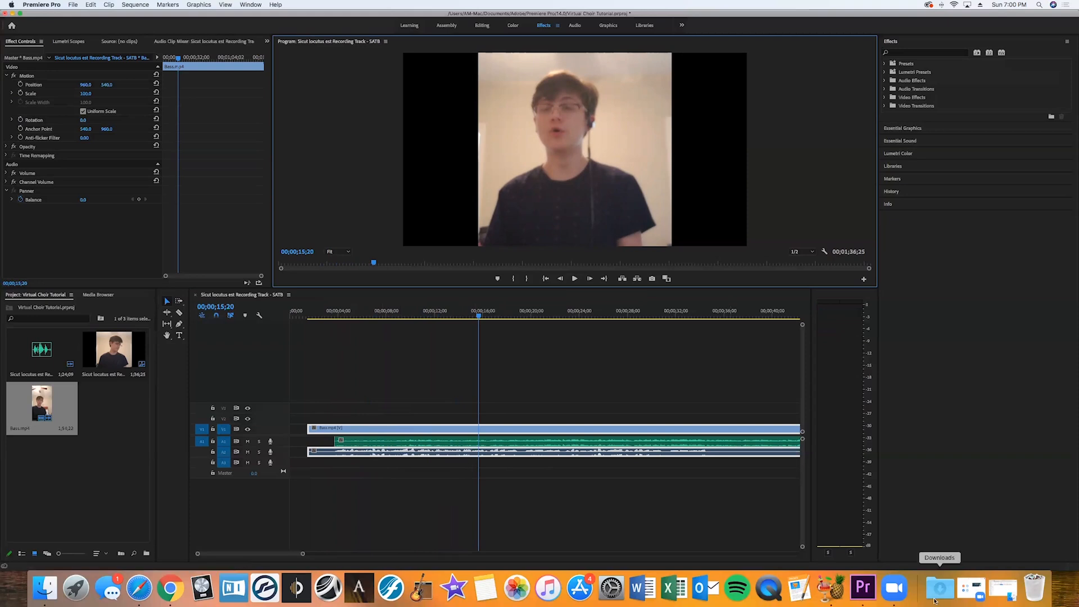
Step: Add Tenor.mp4 from the Student Sample Videos folder to V3 and A3 at about 6.5 seconds, and minimize the folder window
left_click(45, 587)
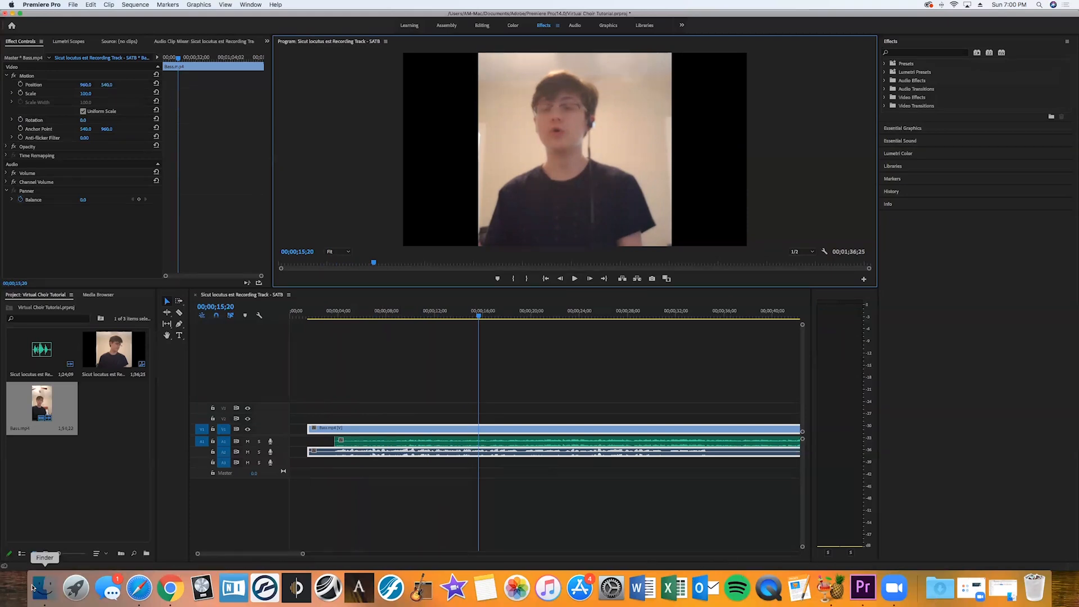
mouse_move(747, 239)
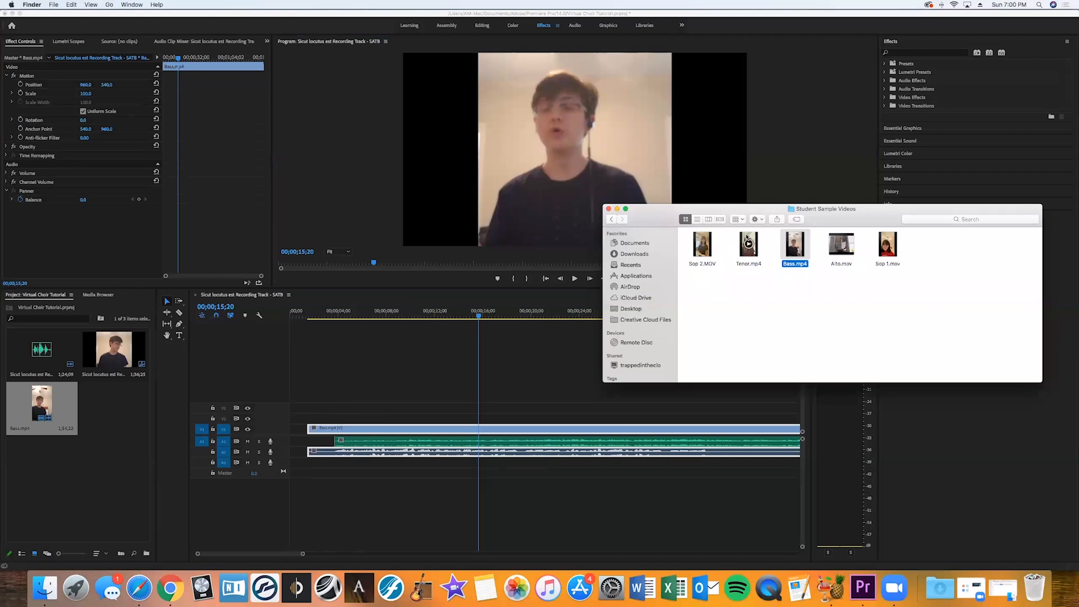
left_click_drag(747, 238, 372, 419)
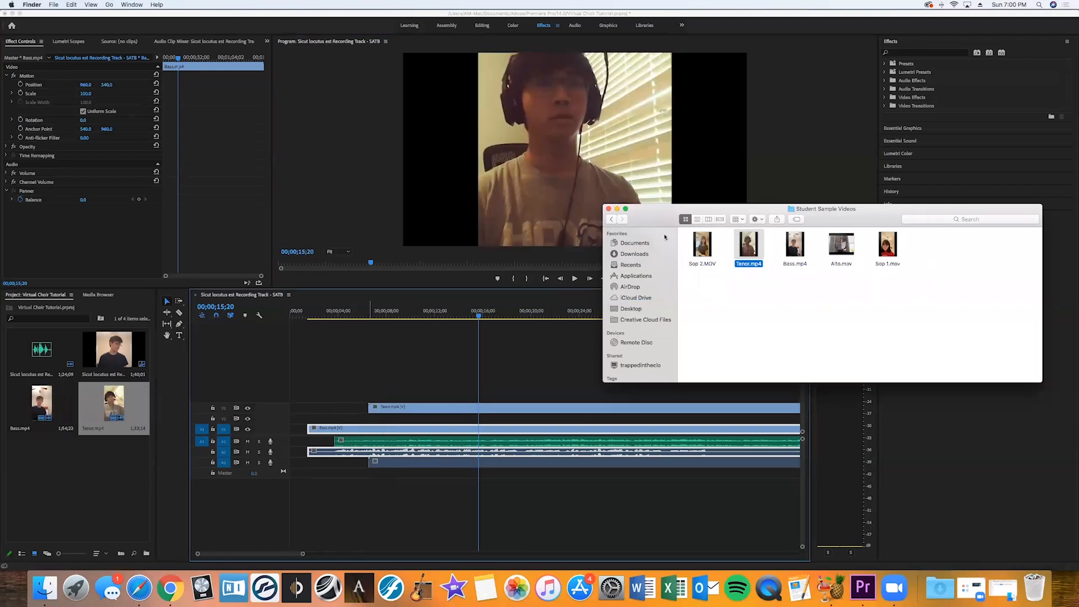
left_click(617, 209)
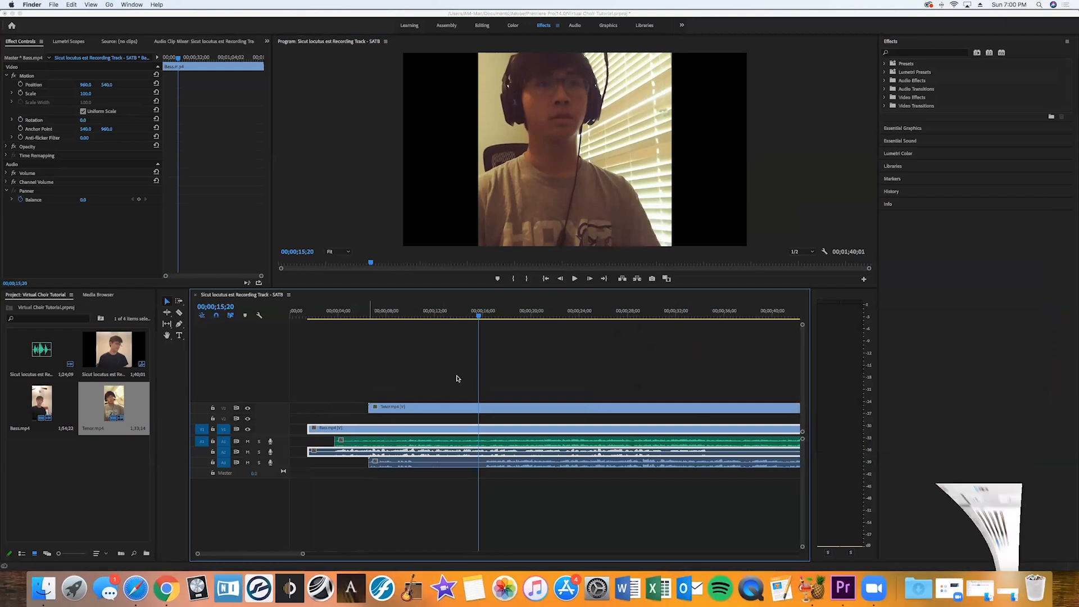
Step: Trim about 7 seconds off the Tenor clip's beginning and move the clip earlier so it starts at about 5 seconds
left_click(370, 462)
left_click(371, 463)
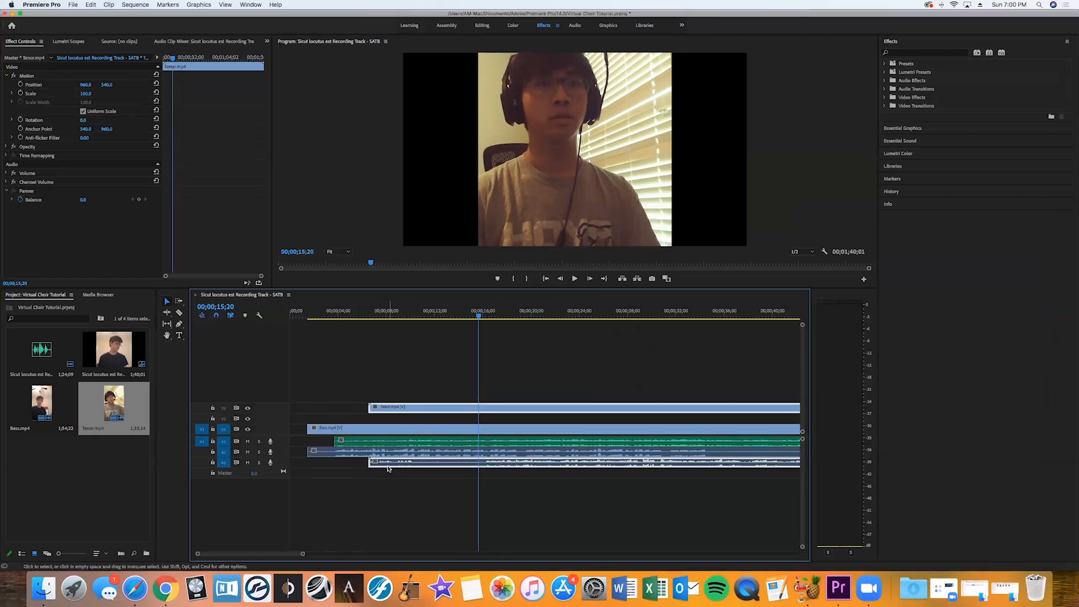
left_click_drag(370, 463, 428, 467)
left_click_drag(522, 408, 441, 410)
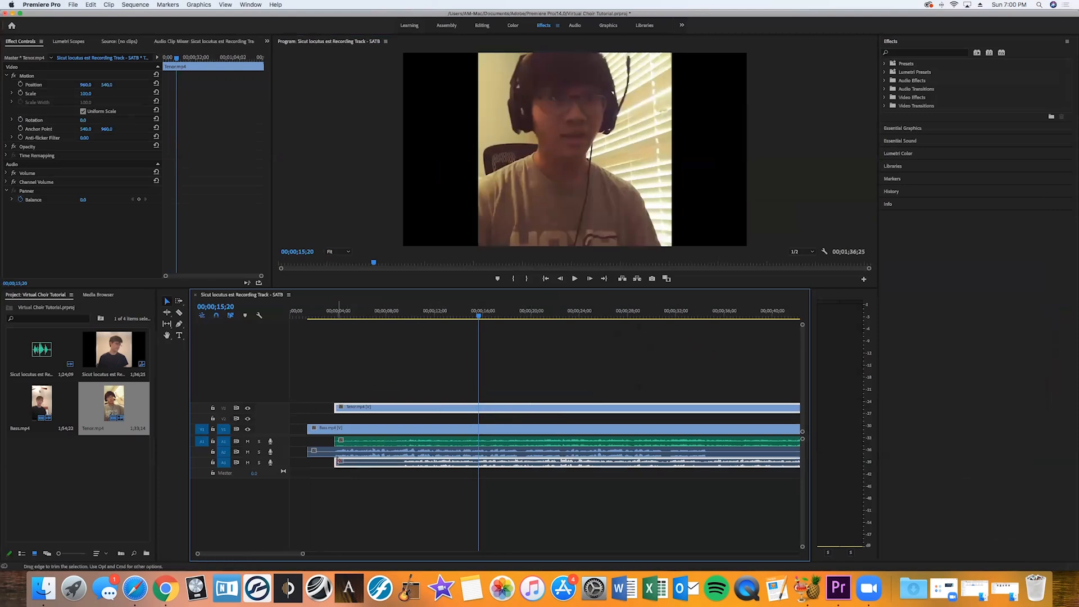
left_click_drag(335, 461, 352, 463)
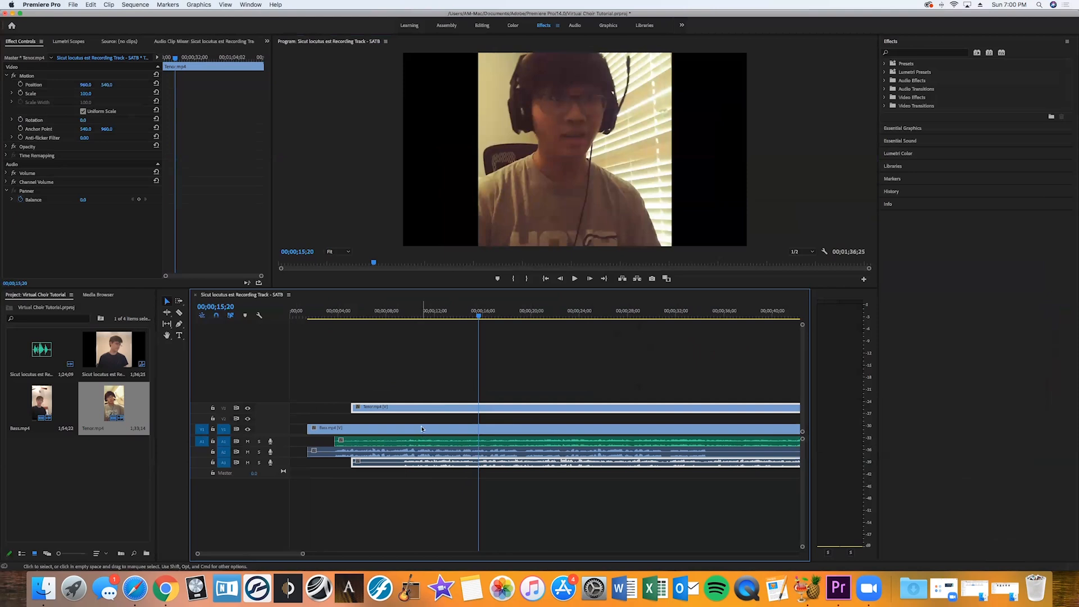
Step: Mute the Bass audio on A2, align the Tenor clip's start with the Bass clip's, and play from about 4 seconds
left_click(248, 452)
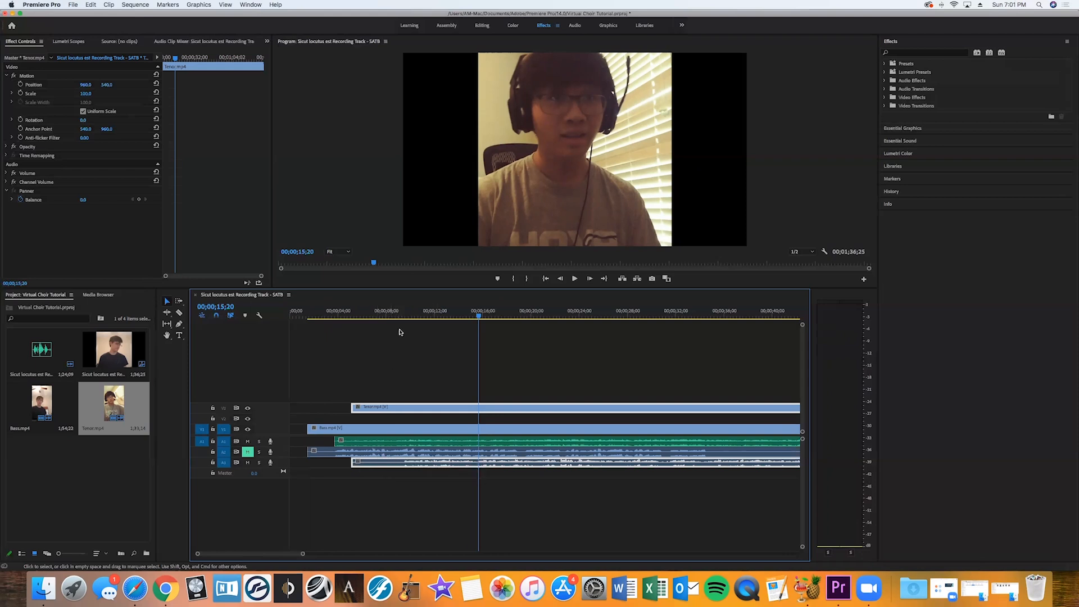
left_click_drag(426, 463, 383, 463)
left_click(340, 325)
left_click(574, 279)
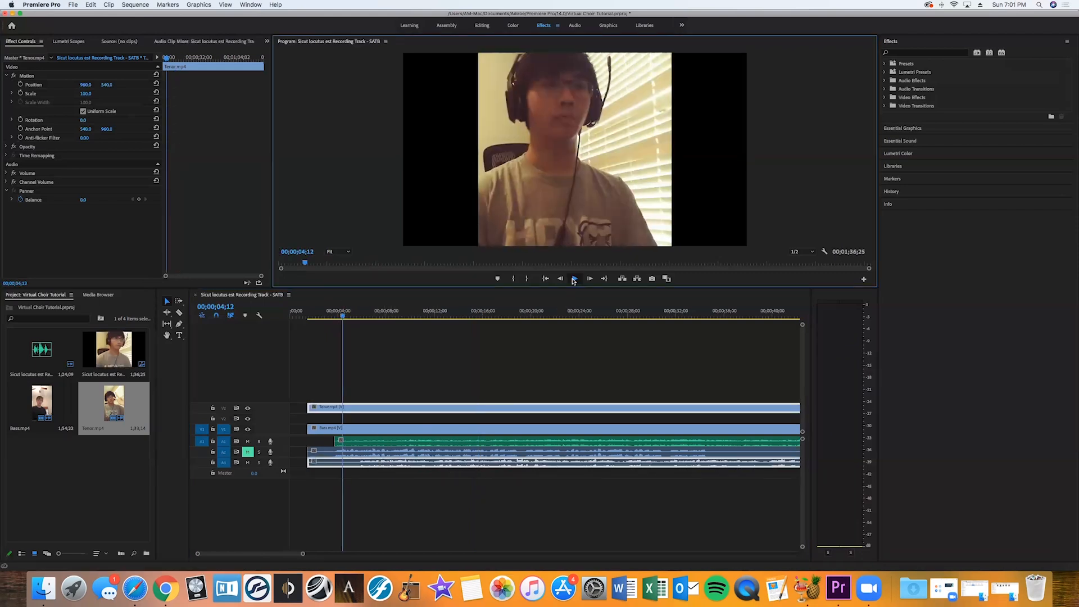
left_click(396, 466)
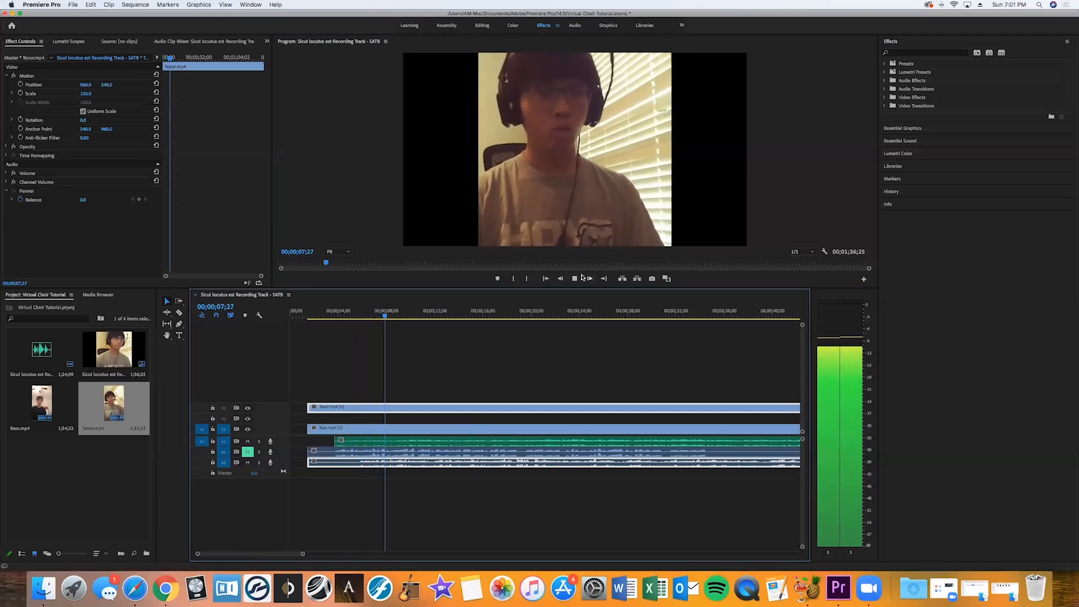
key("space")
Step: Nudge the Tenor clip to start at about 1 second and play from about 3 seconds to check its sync
left_click_drag(309, 464, 331, 464)
key("super+z")
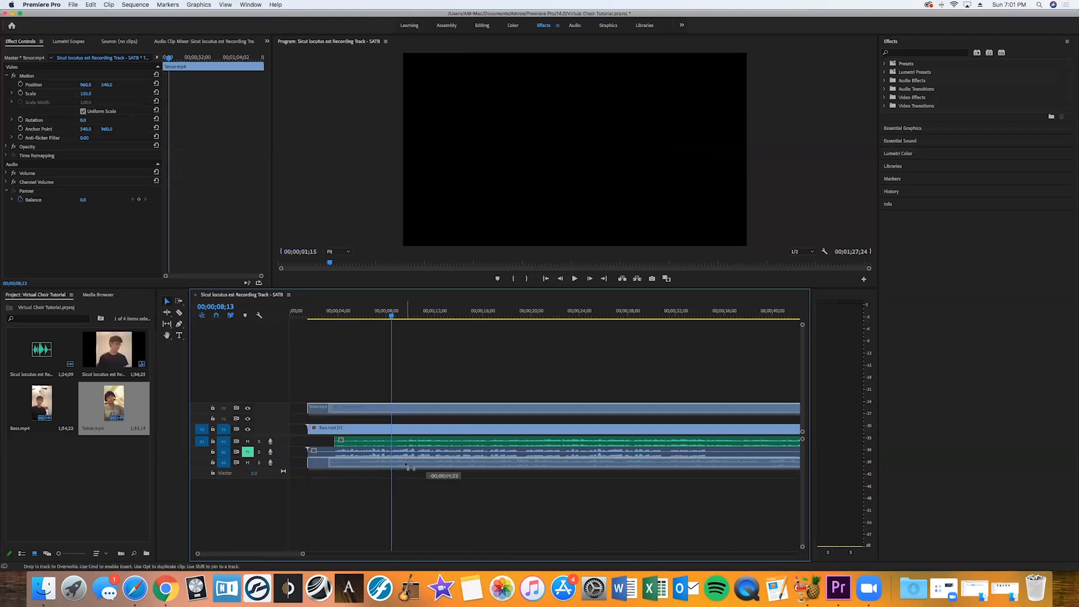
left_click(413, 464)
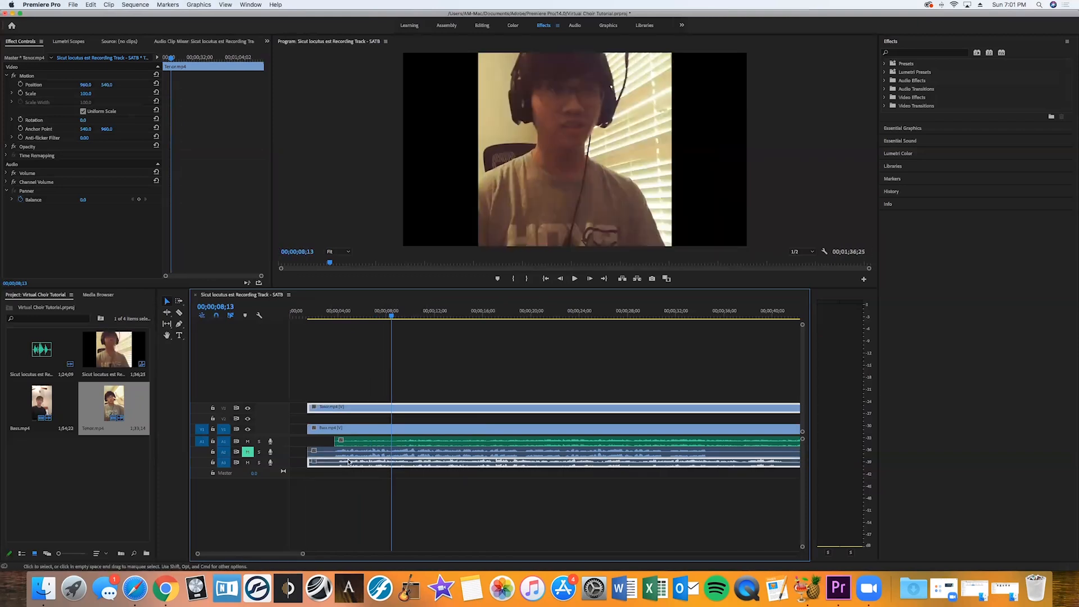
left_click_drag(367, 468, 363, 467)
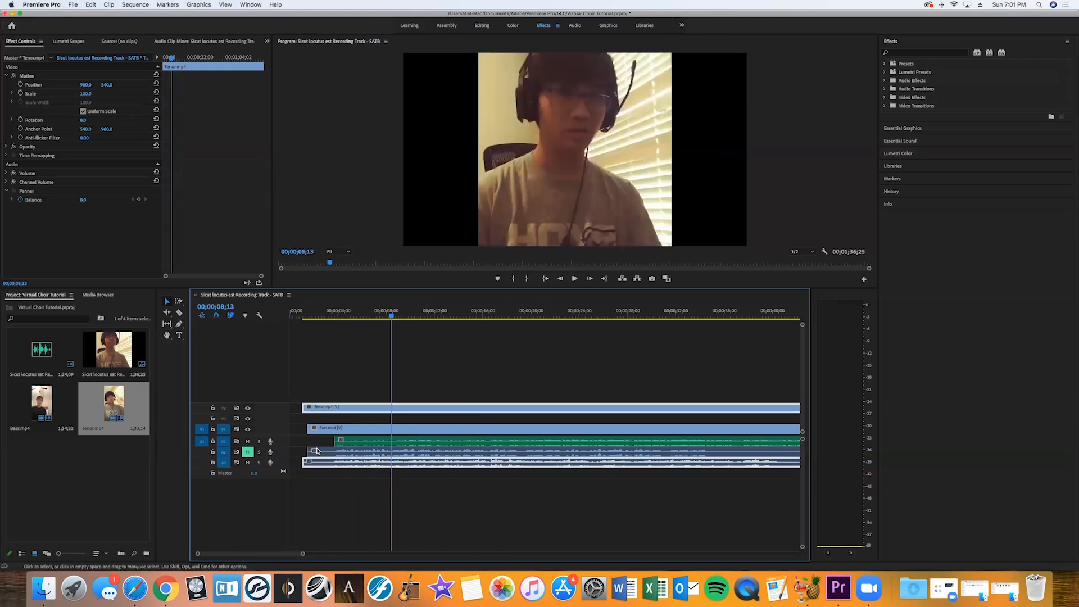
left_click(323, 318)
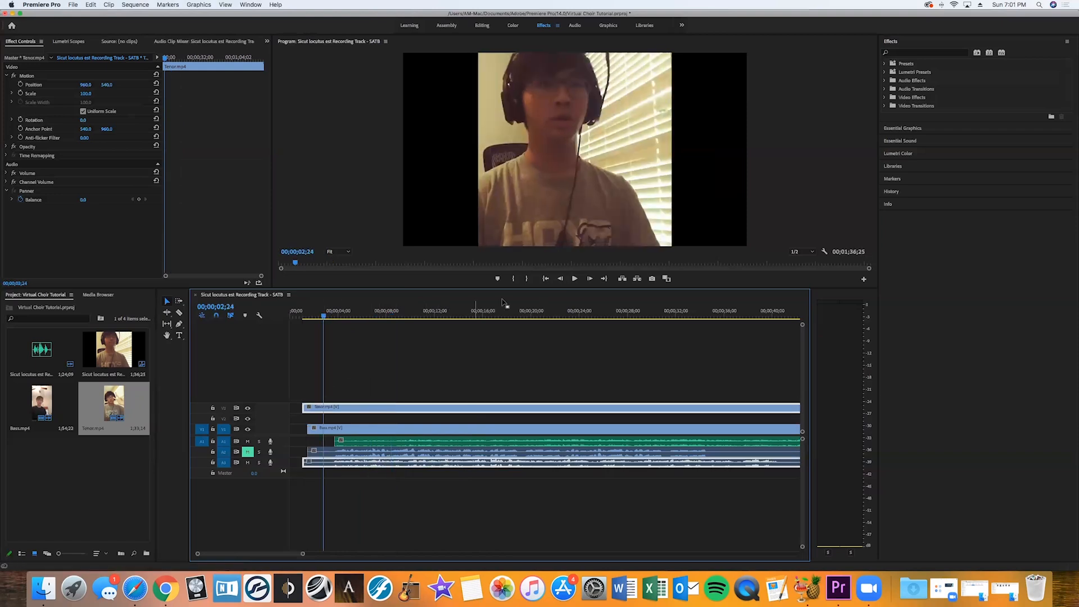
left_click(574, 278)
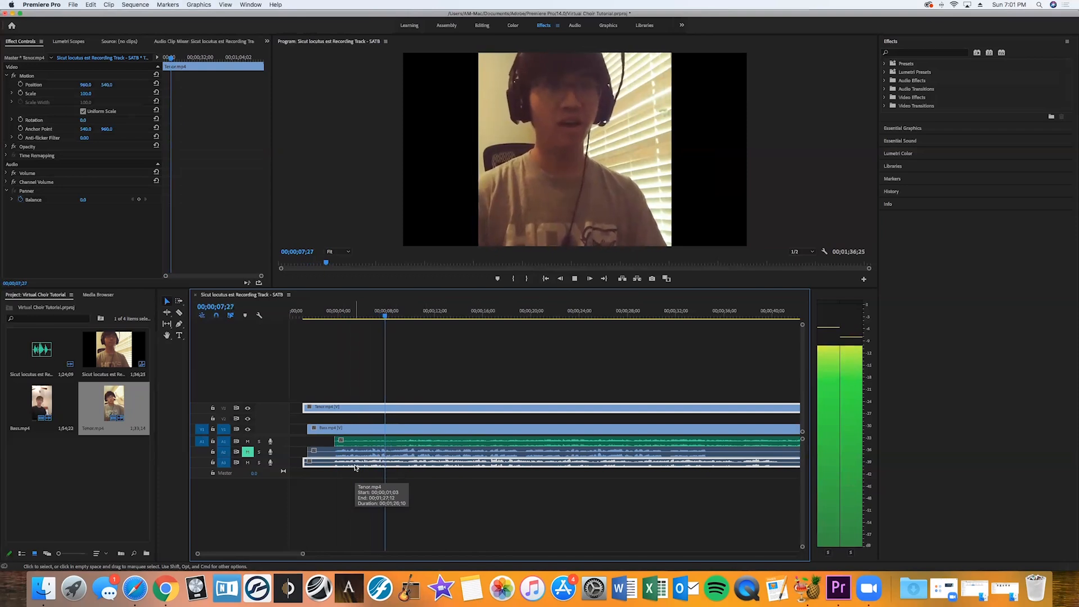
left_click(574, 280)
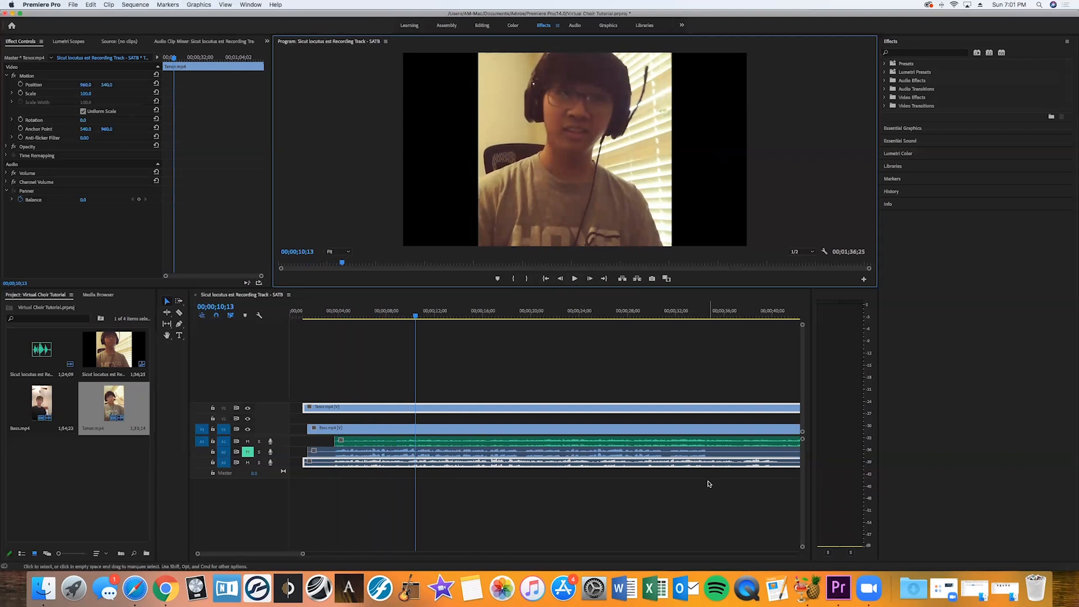
Step: Mute the Tenor audio on A3, and add 3 video tracks after Video 3 and 3 audio tracks after Audio 3
left_click(247, 463)
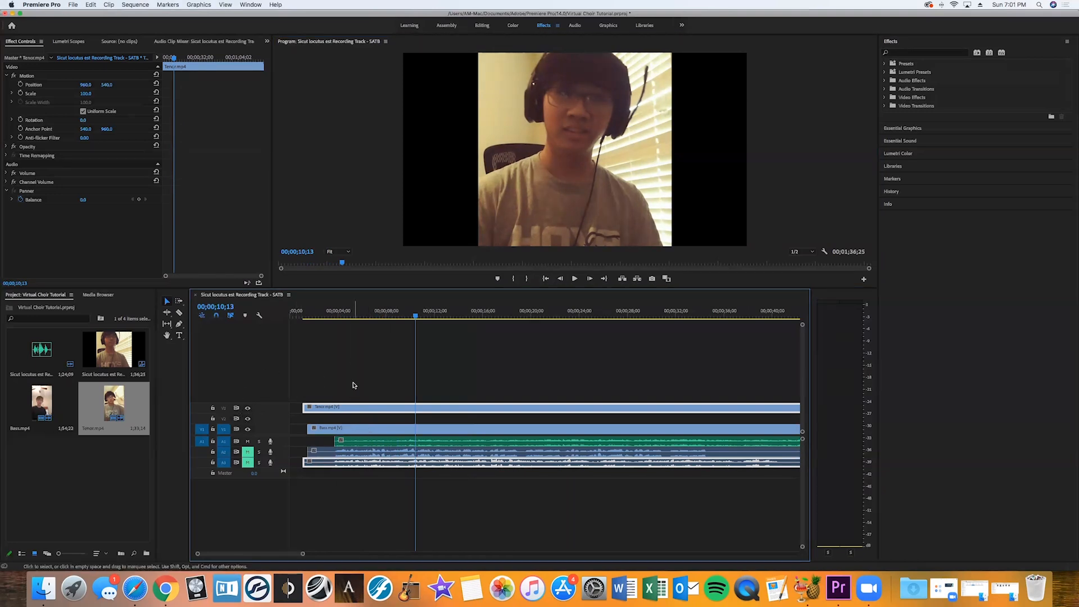
right_click(233, 378)
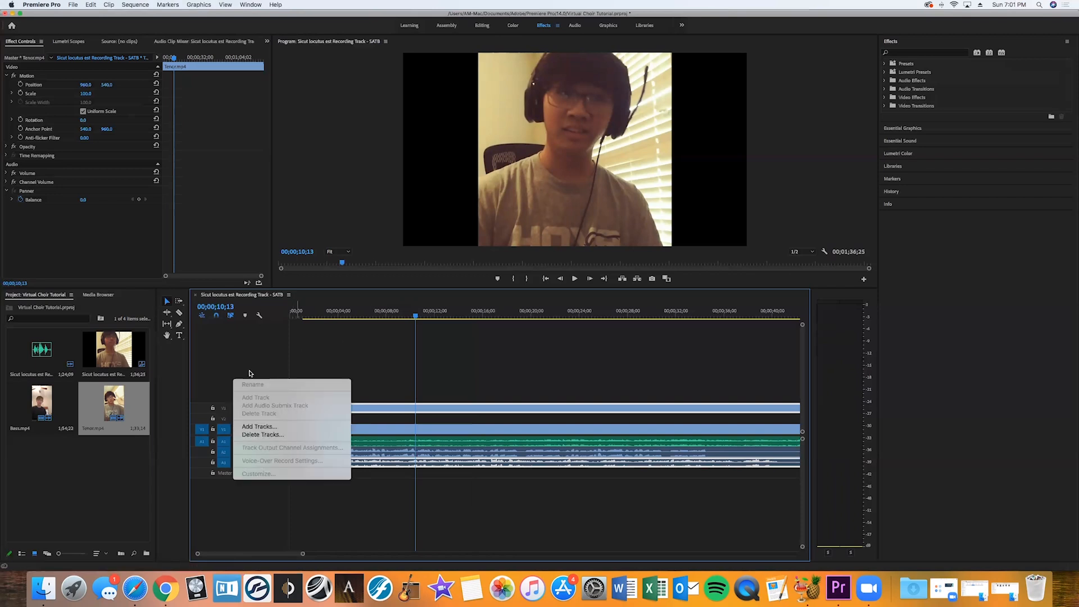
left_click(256, 427)
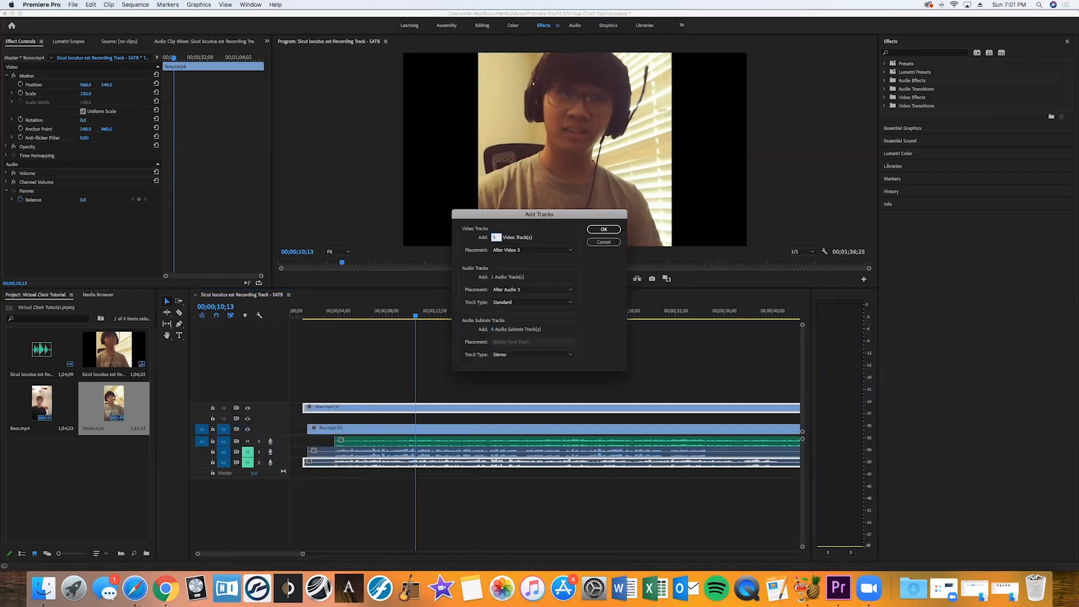
left_click(495, 277)
type("3")
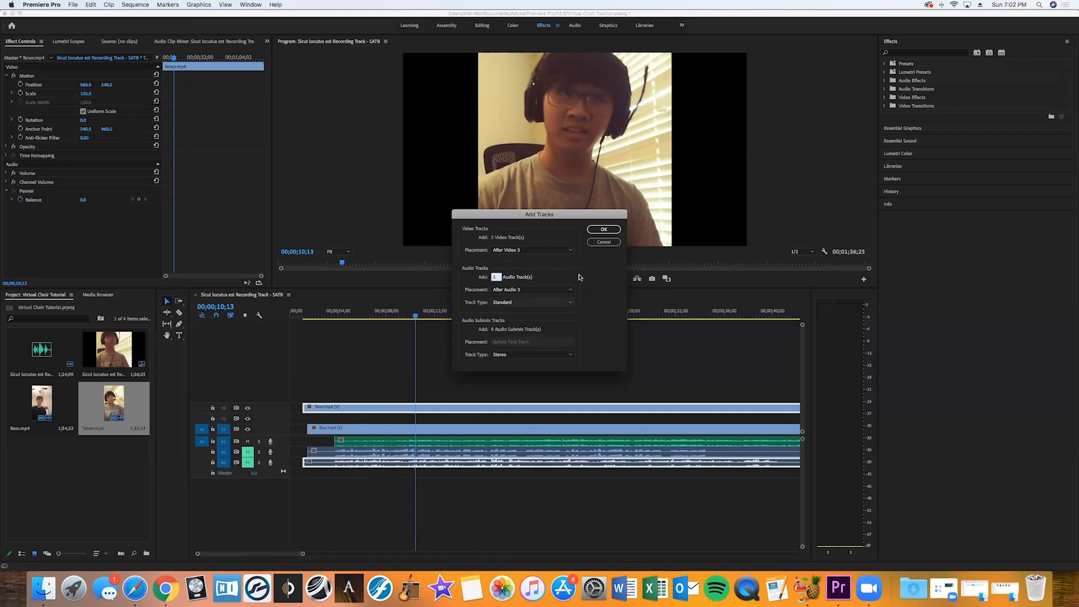
left_click(604, 230)
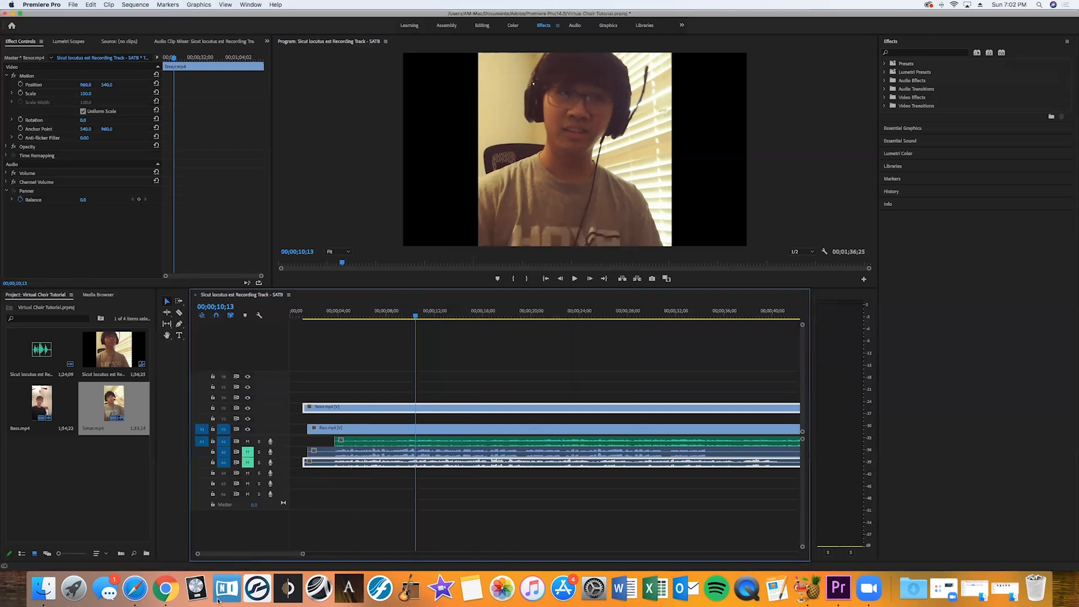
Step: Add Alto.mov from the Student Sample Videos folder to V4 and A4 at about 2.5 seconds
left_click(43, 587)
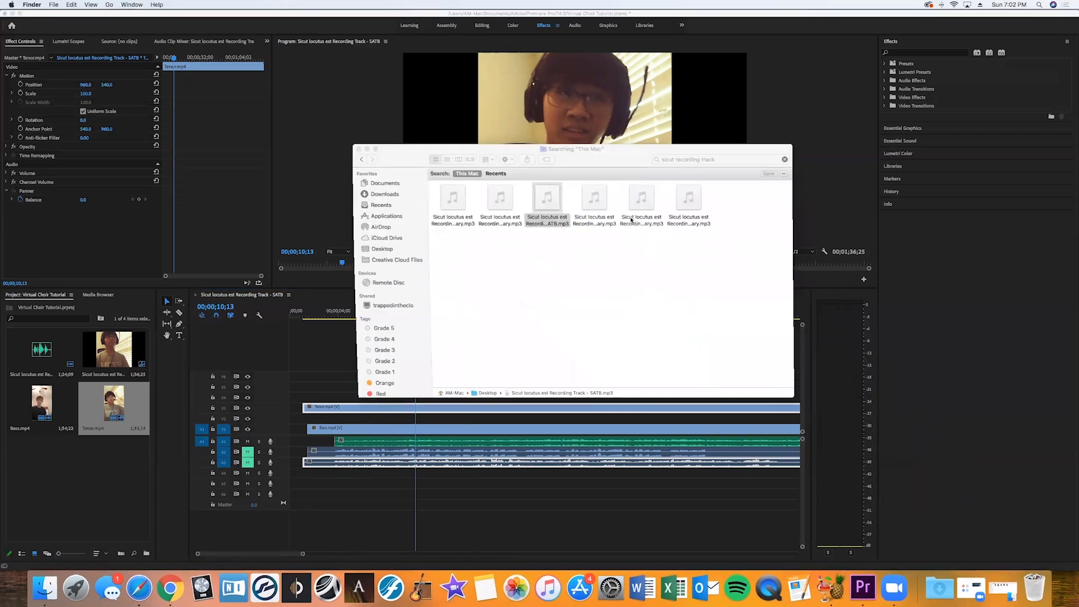
left_click(366, 149)
left_click(975, 587)
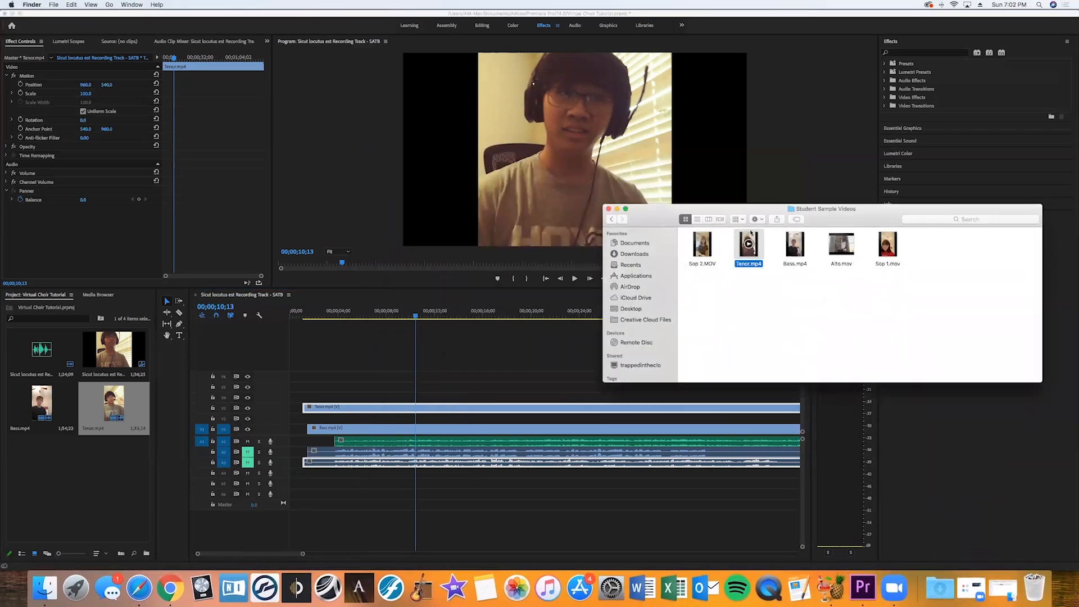
left_click(840, 245)
left_click_drag(840, 244, 534, 325)
left_click_drag(332, 401, 317, 398)
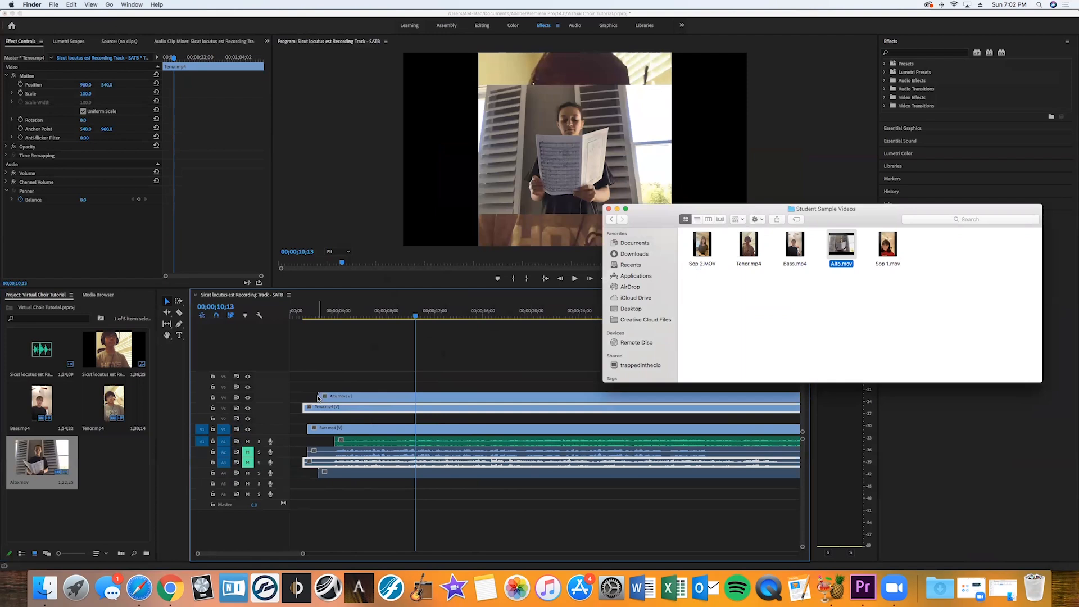
Step: Trim about 7.5 seconds off the Alto clip's beginning, move it to start at about 4 seconds, and play from about 8 seconds
left_click(318, 475)
left_click_drag(319, 473, 412, 483)
left_click_drag(490, 403, 411, 399)
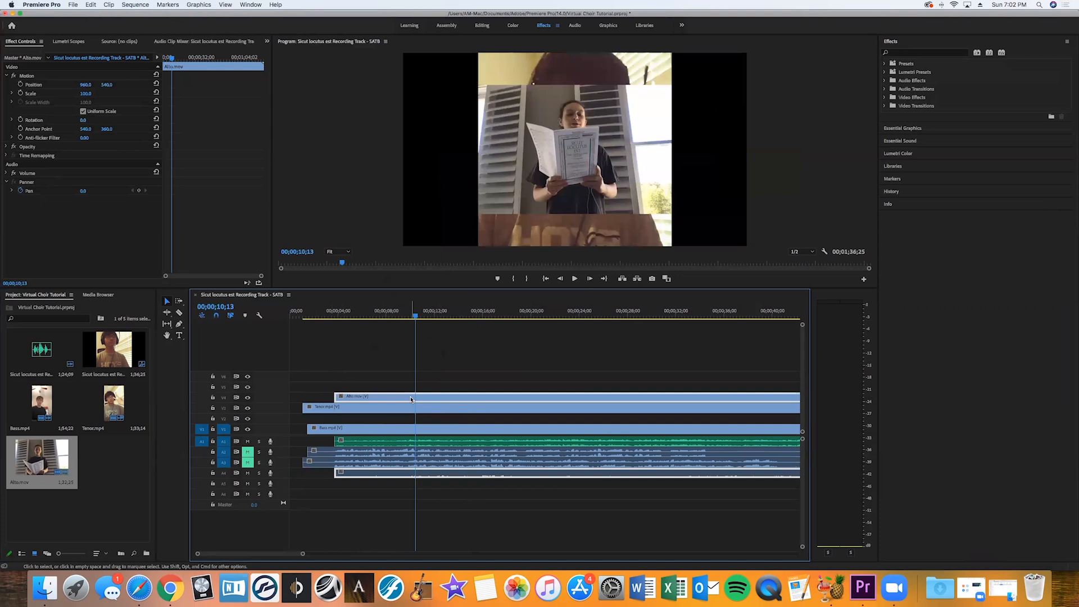
left_click(386, 313)
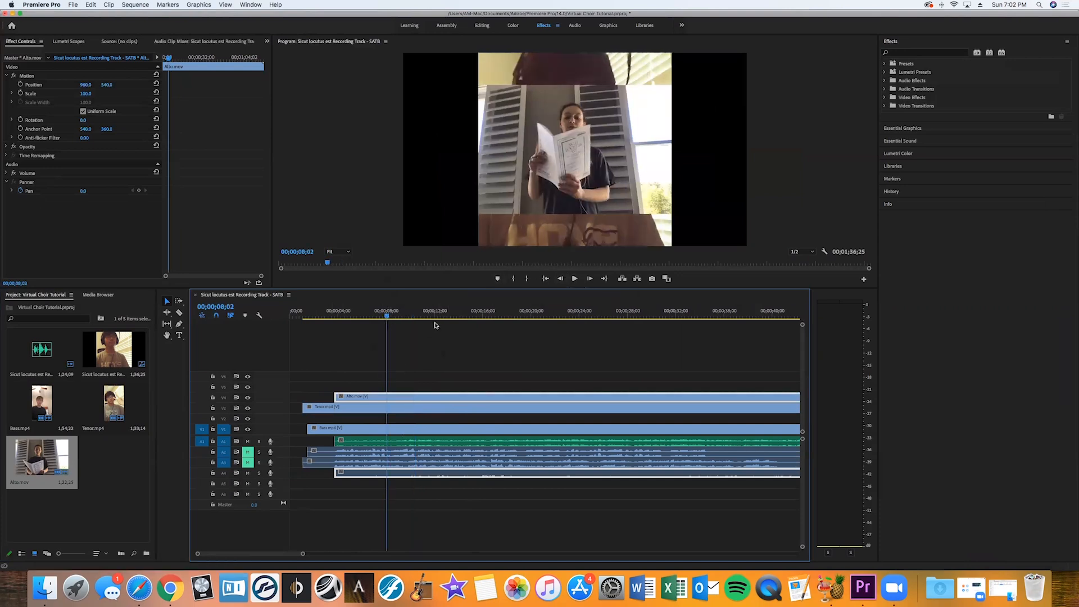
left_click(579, 281)
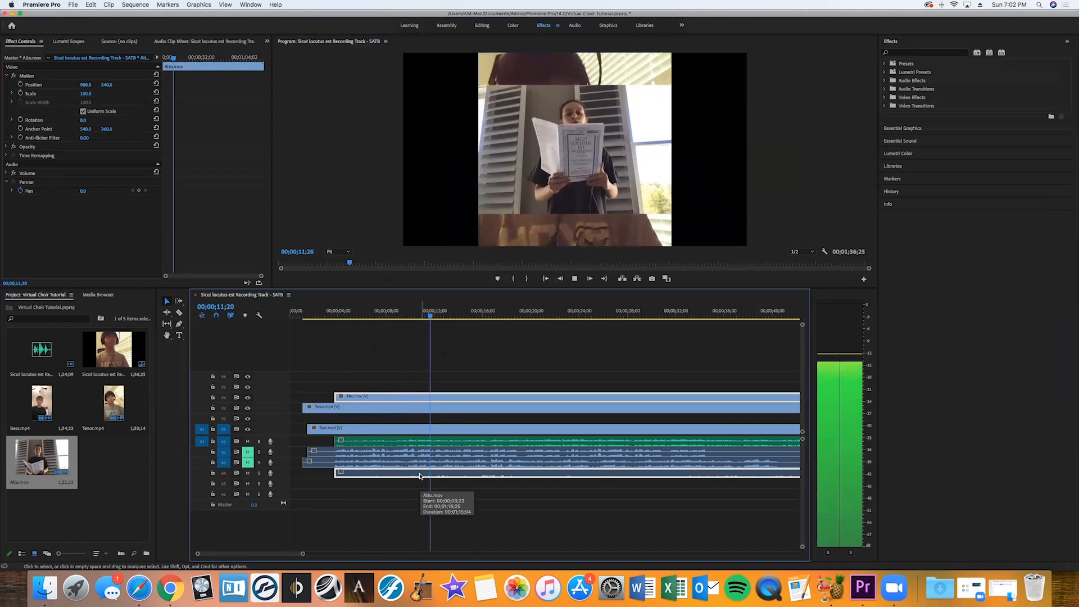
left_click(575, 278)
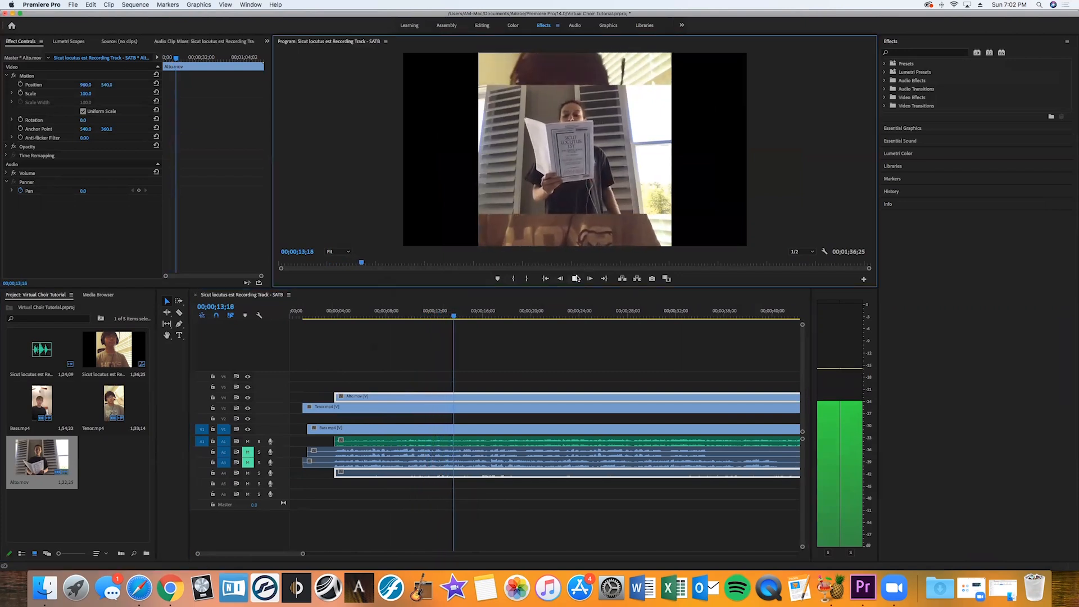
Step: In the Audio Clip Mixer, raise Audio 4's volume to 15 dB and lower Audio 1's to about -3.5 dB
left_click(209, 42)
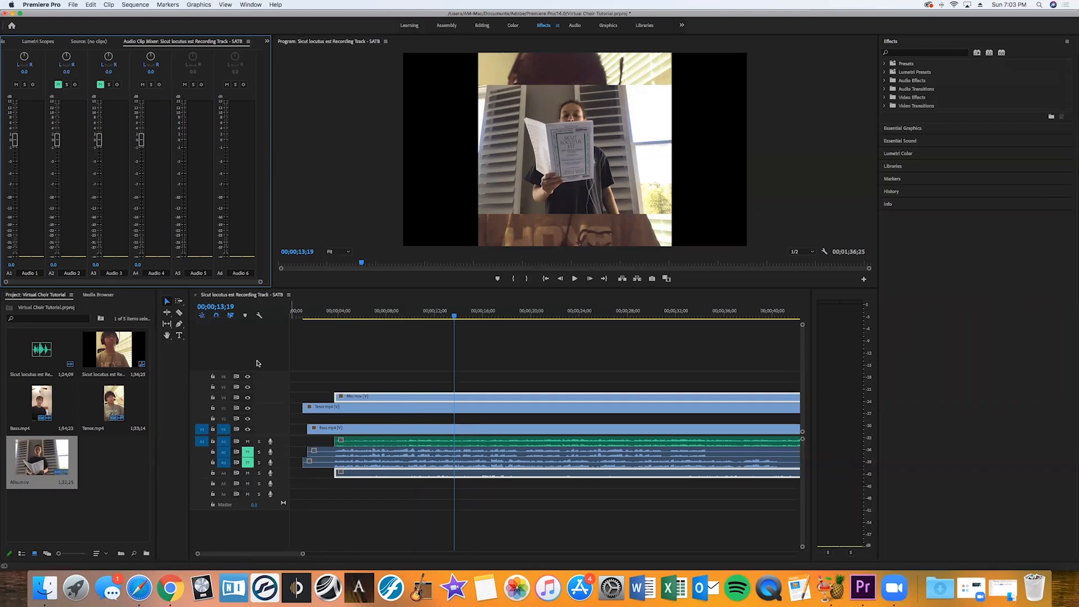
left_click_drag(140, 142, 138, 68)
left_click_drag(15, 140, 15, 153)
Step: Extend the Alto clip's beginning back to the start of the sequence and play from about 6 seconds to check its sync
left_click(330, 472)
left_click_drag(329, 472, 291, 472)
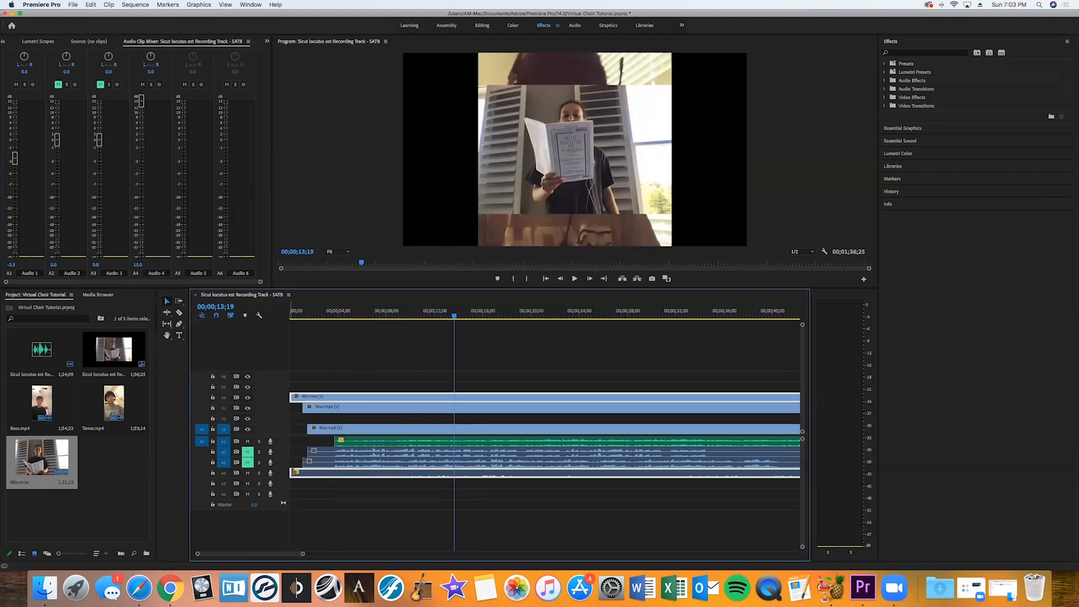
left_click(359, 319)
left_click(574, 279)
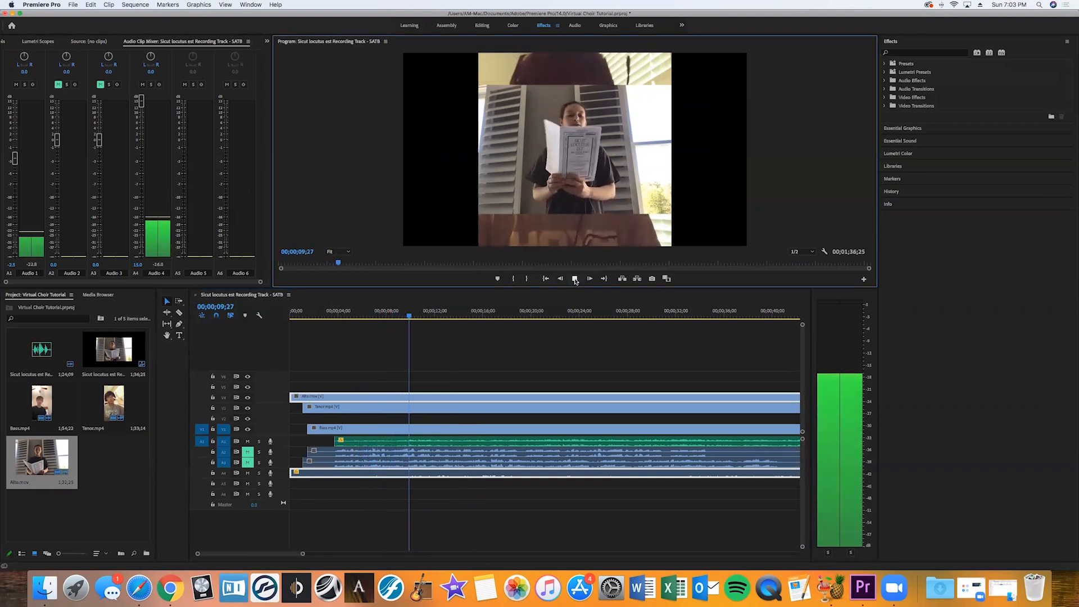
left_click(575, 279)
Step: Move the Alto clip later in two shifts so it starts at about 5 seconds, playing after each to check its sync
left_click_drag(386, 475, 431, 480)
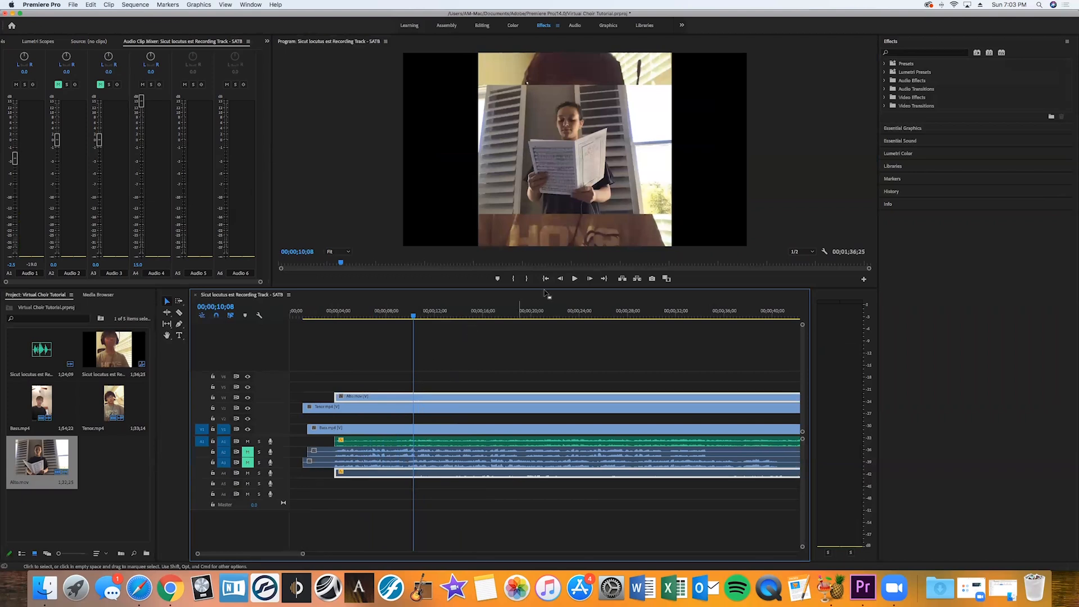
left_click(574, 279)
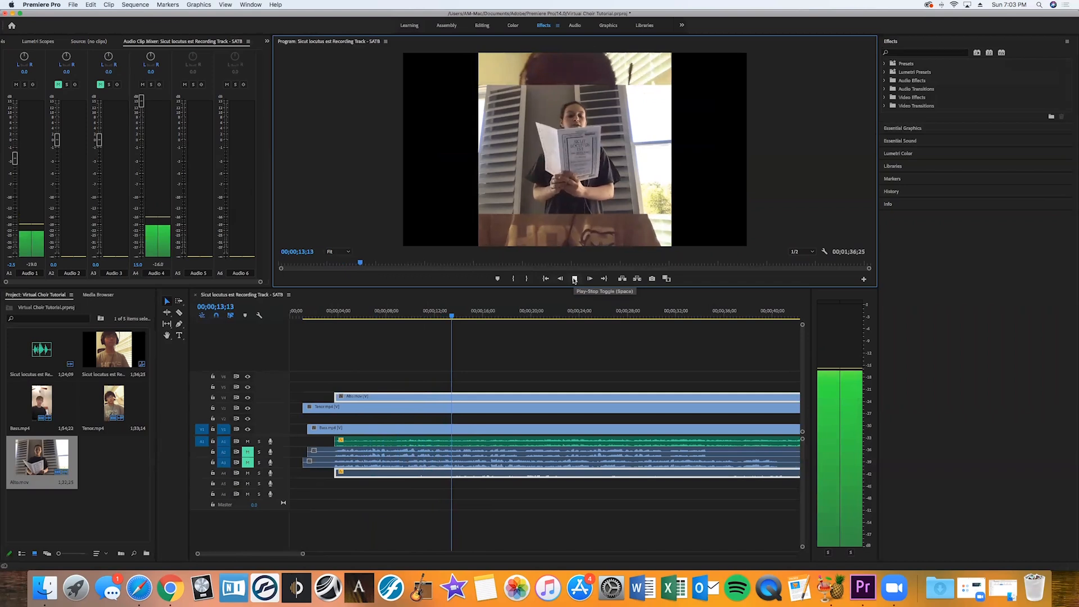
left_click(574, 279)
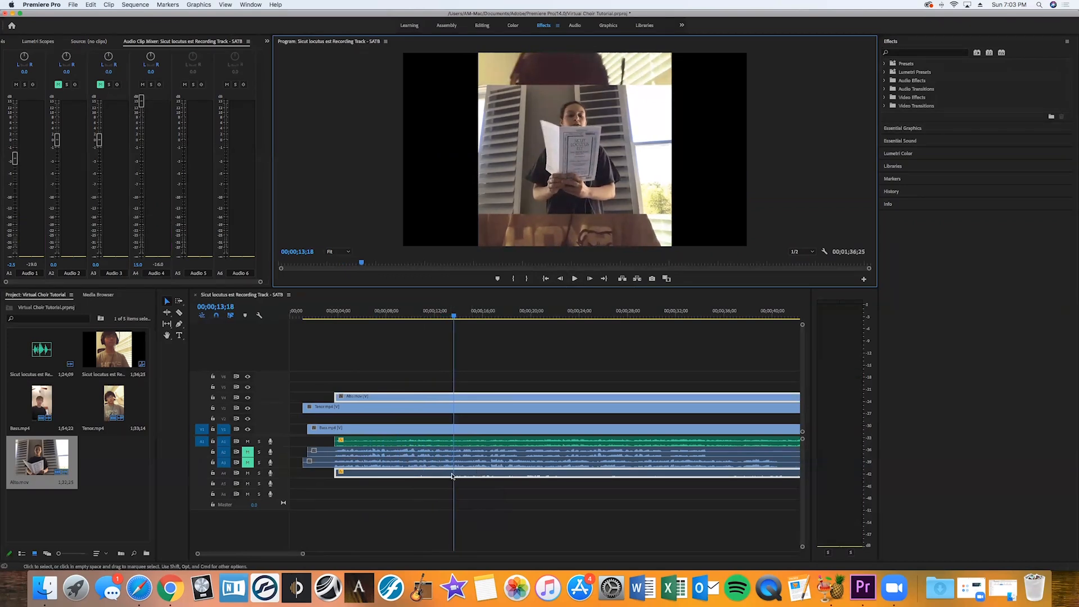
left_click_drag(451, 476, 439, 479)
left_click(574, 279)
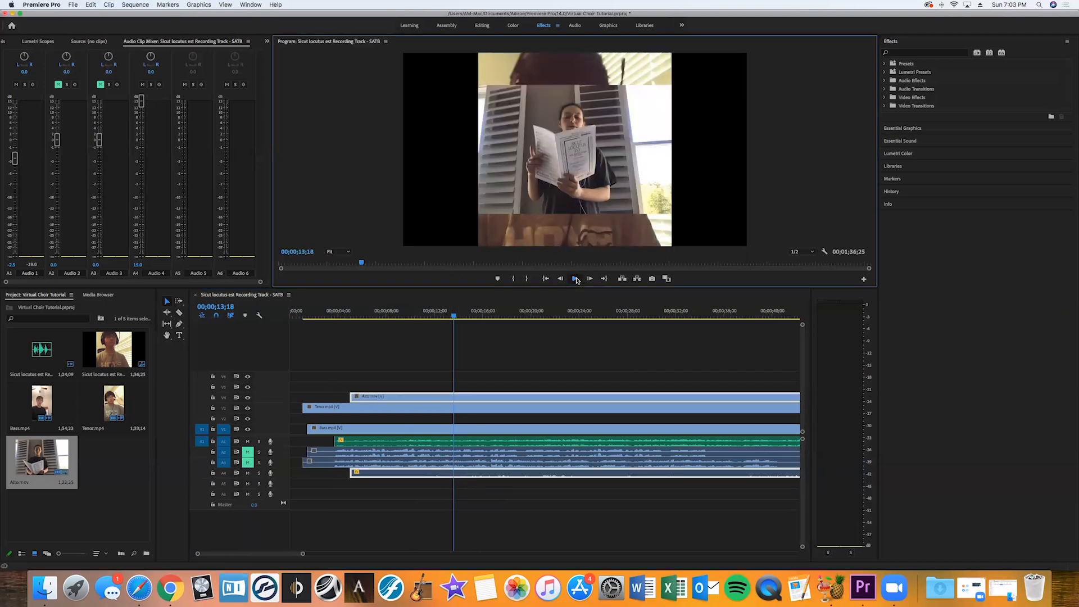
left_click(575, 278)
Step: Move the Alto clip slightly later to start at about 5.5 seconds and play from about 14.5 seconds
left_click_drag(455, 473, 467, 474)
left_click(574, 279)
key("space")
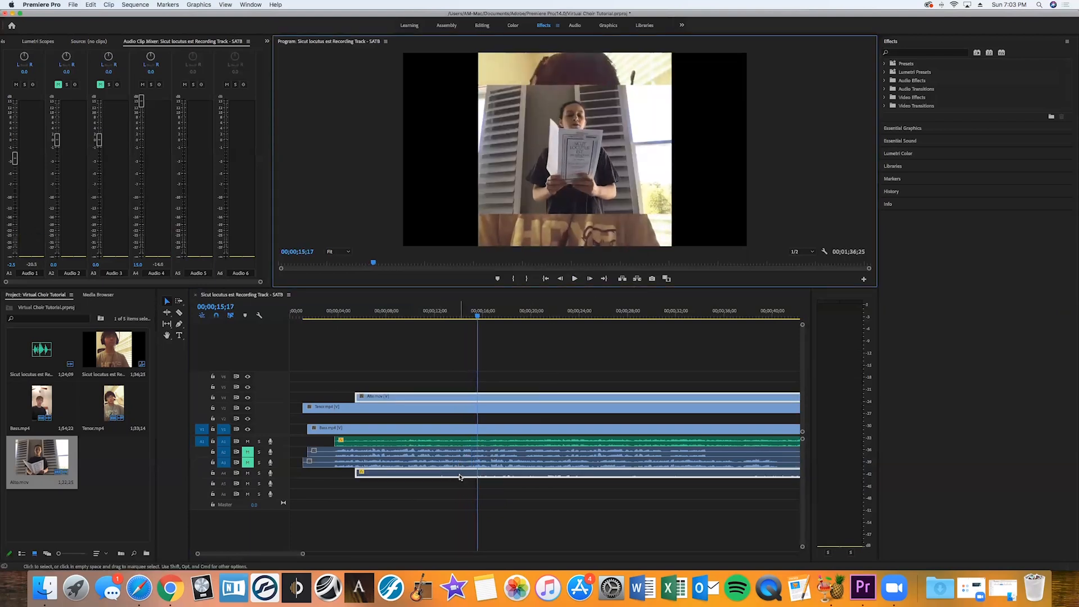
left_click(463, 316)
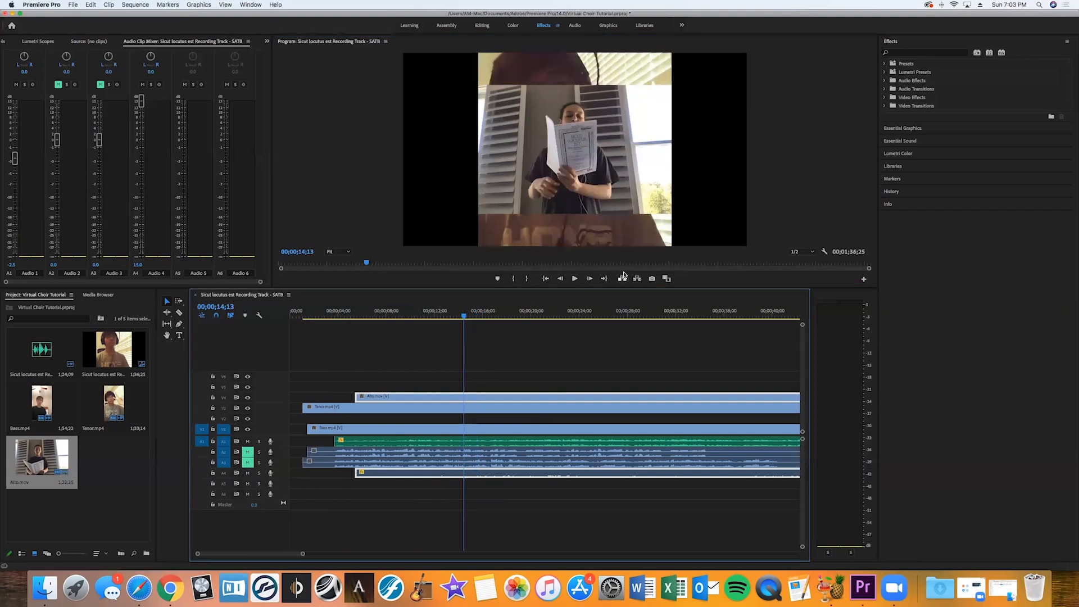
left_click(574, 278)
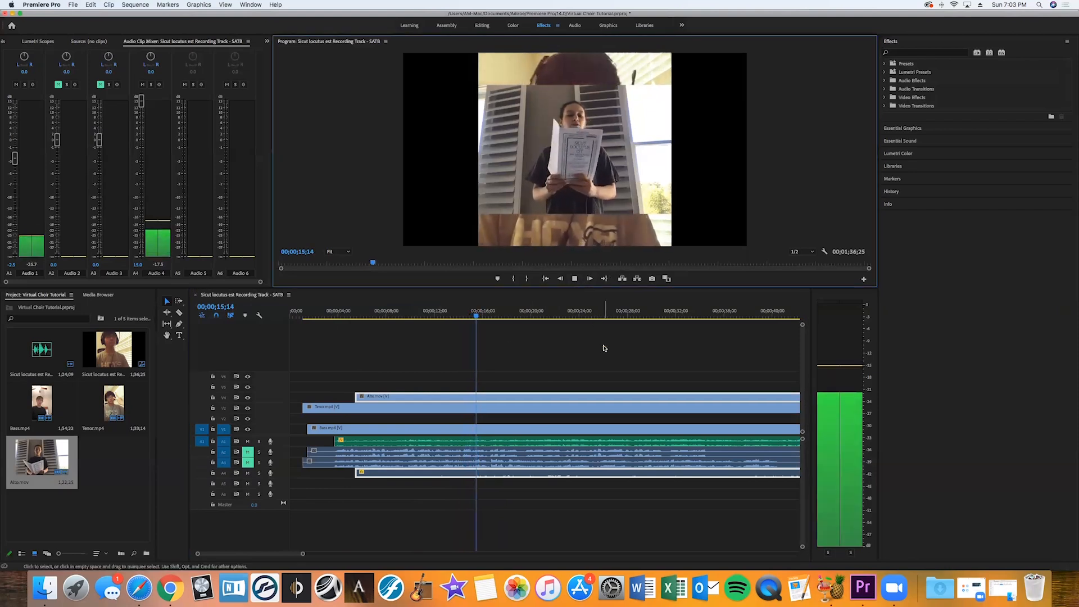
Step: Nudge the Alto clip later in small increments during playback until it starts at about 6.5 seconds, and stop playback
left_click(507, 475)
key("shift+super+Right")
key("shift+super+Right")
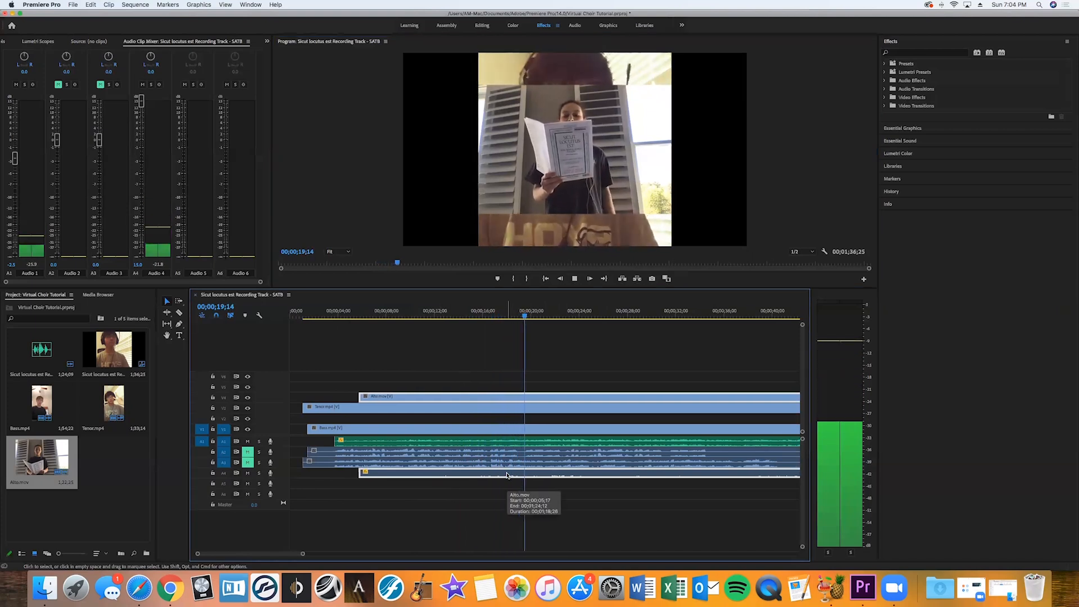
key("shift+super+Right")
key("shift+super+Right")
key("shift+super+Right")
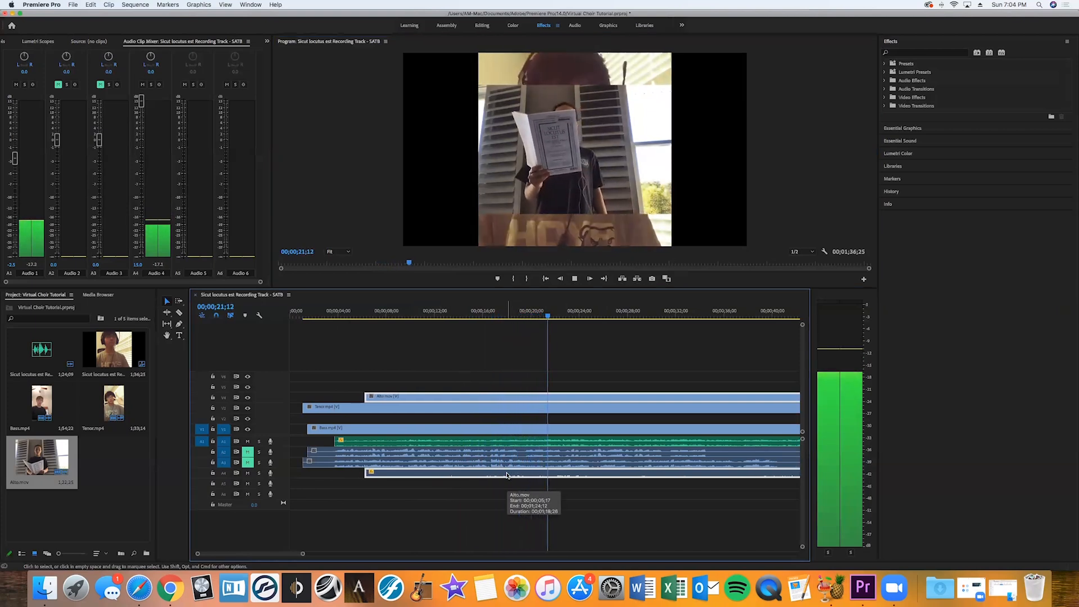
key("shift+super+Right")
key("shift+super+Right")
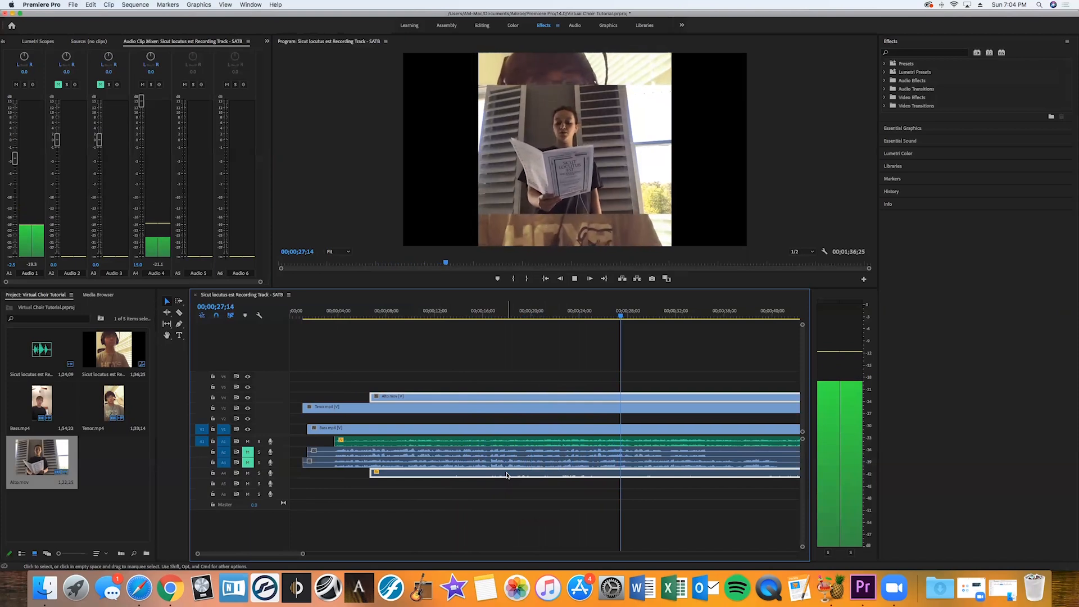
left_click(575, 279)
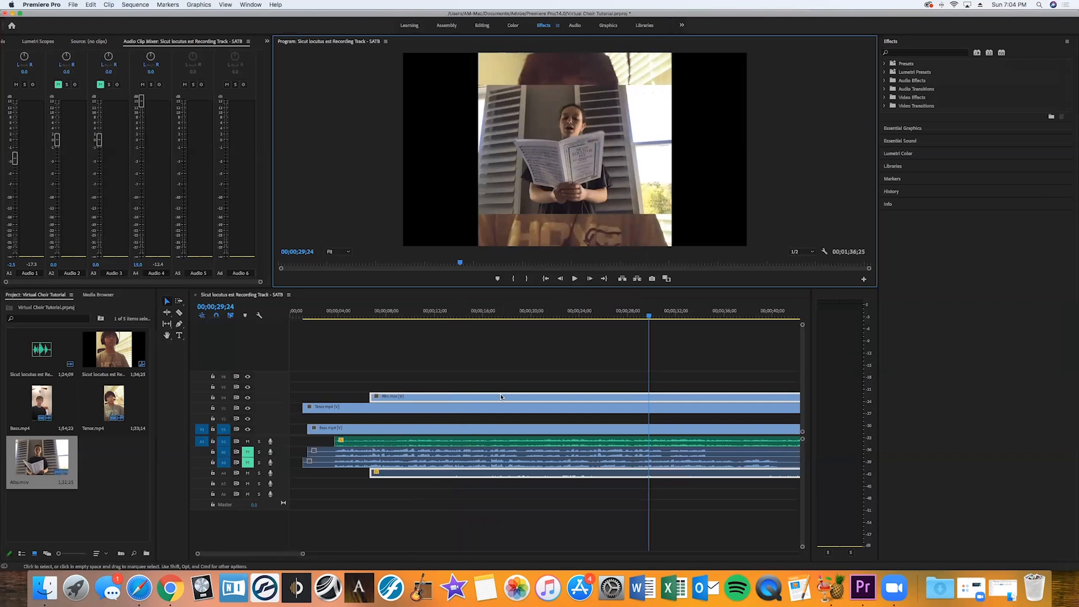
Step: Move the Tenor video down to V2 and the Alto video down to V3, keeping their timing
left_click(417, 411)
left_click_drag(414, 419, 448, 408)
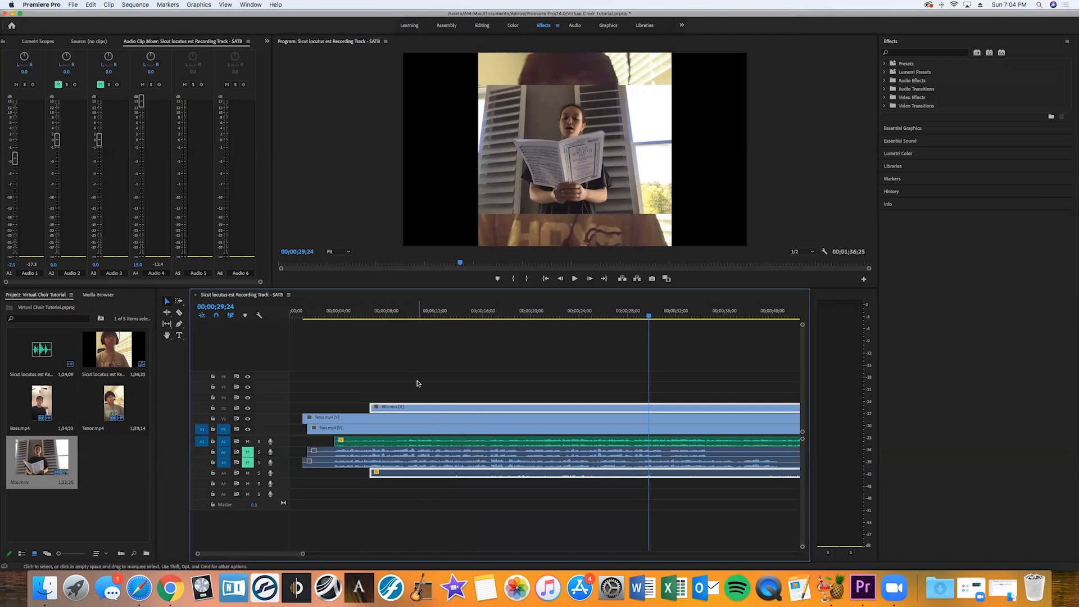
left_click_drag(369, 381, 502, 495)
scroll(502, 495, "right", 2)
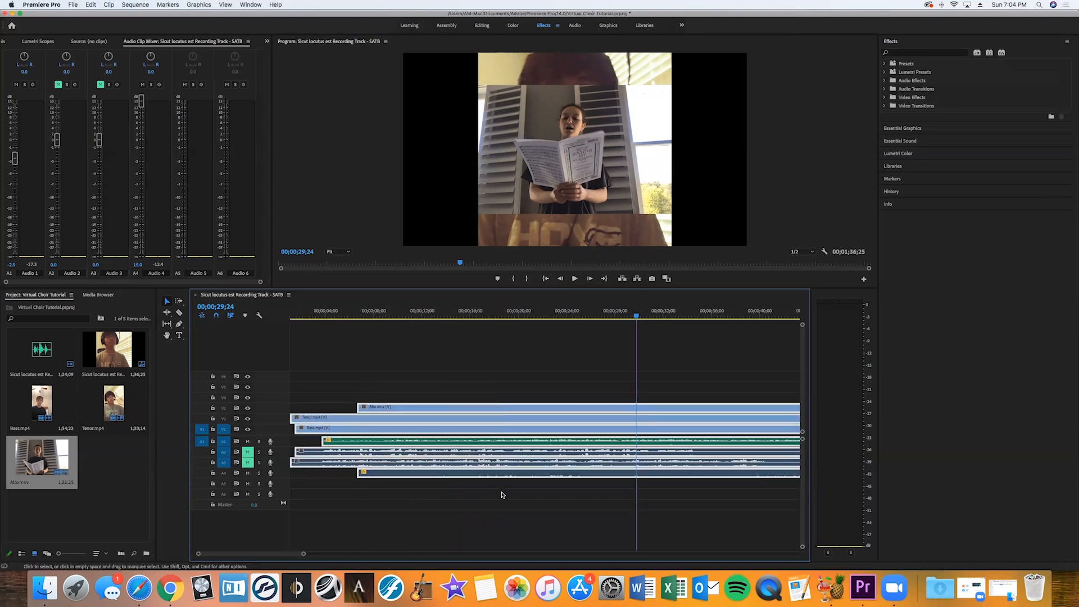
left_click(479, 490)
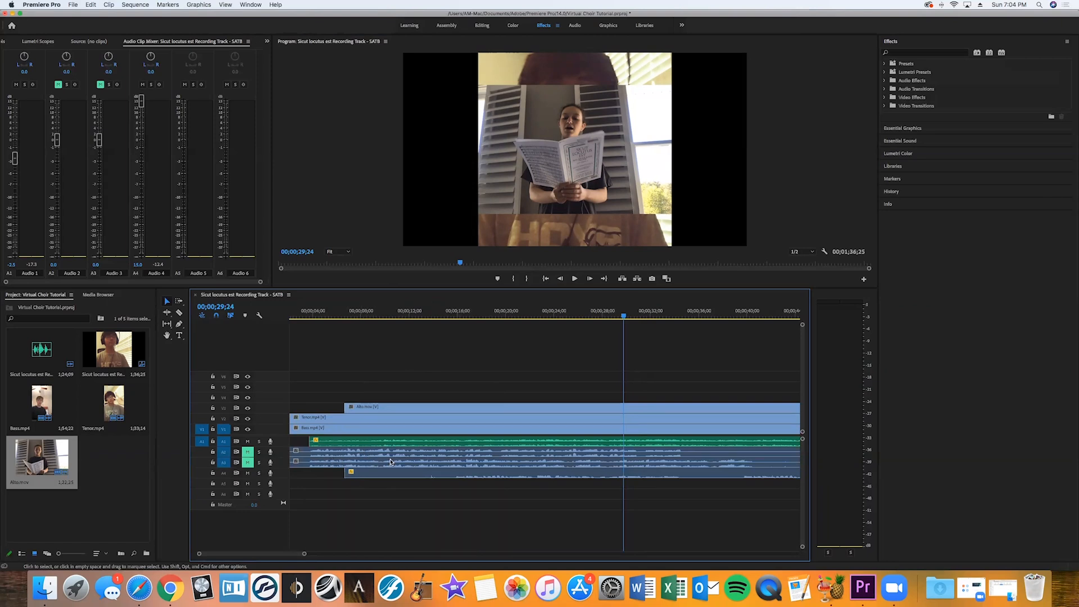
Step: Unmute the Tenor audio on A3 and the Bass audio on A2, and play all parts from about 4 seconds
left_click(248, 462)
left_click(248, 452)
scroll(397, 374, "left", 2)
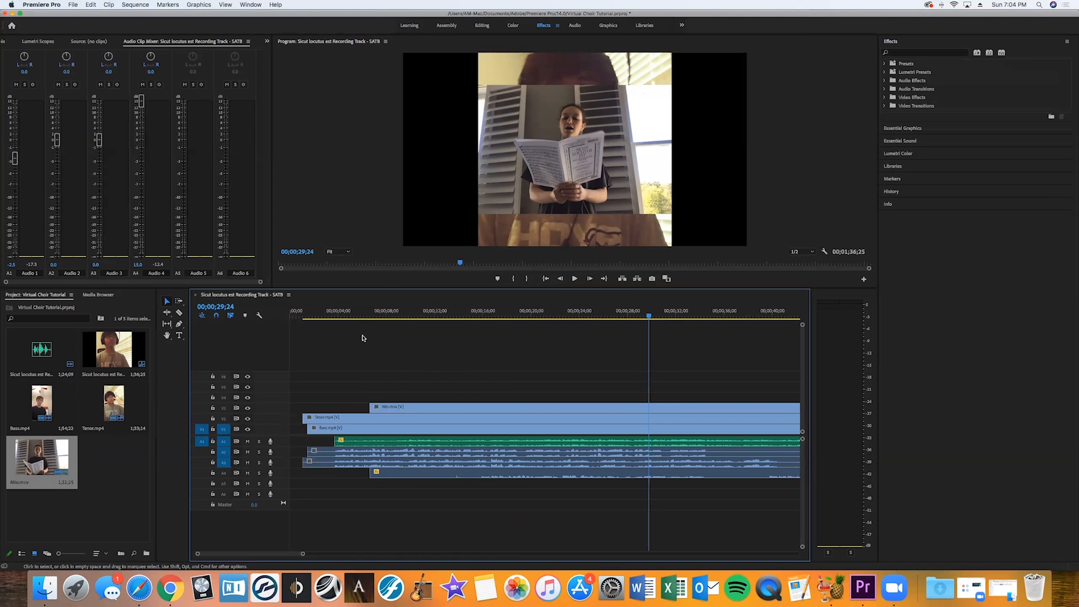
left_click(335, 315)
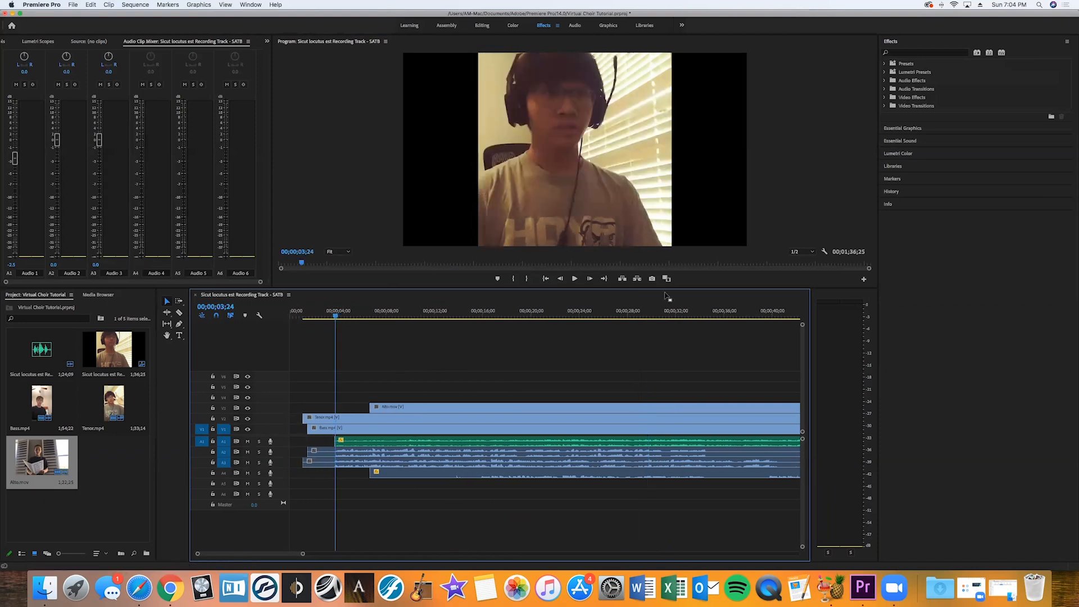
left_click(576, 279)
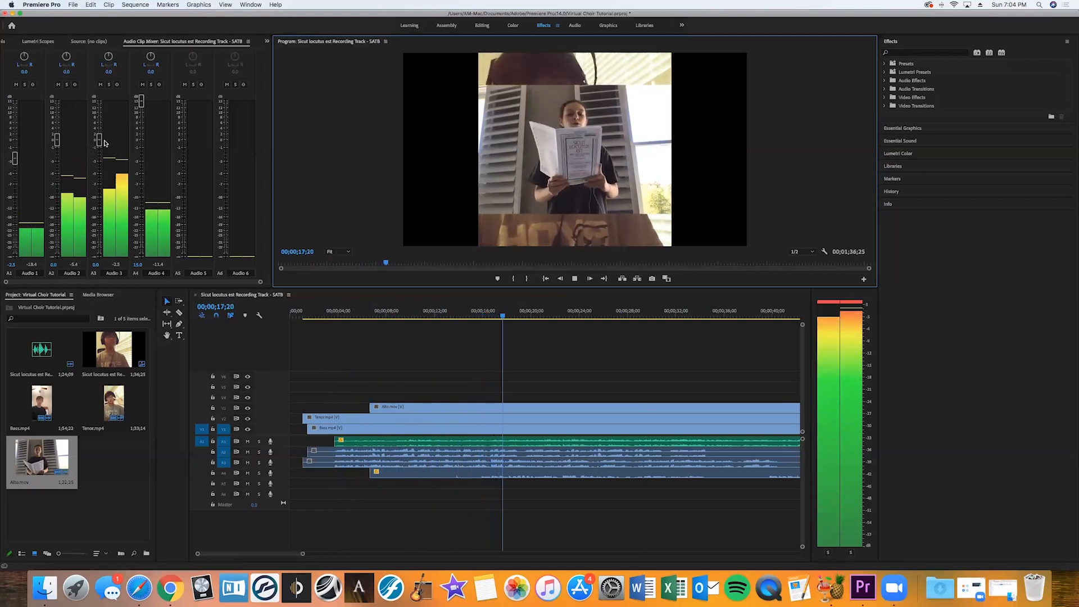
Step: Lower the Tenor's Audio 3 volume to about -3 dB during playback, and stop playback
left_click_drag(99, 140, 100, 159)
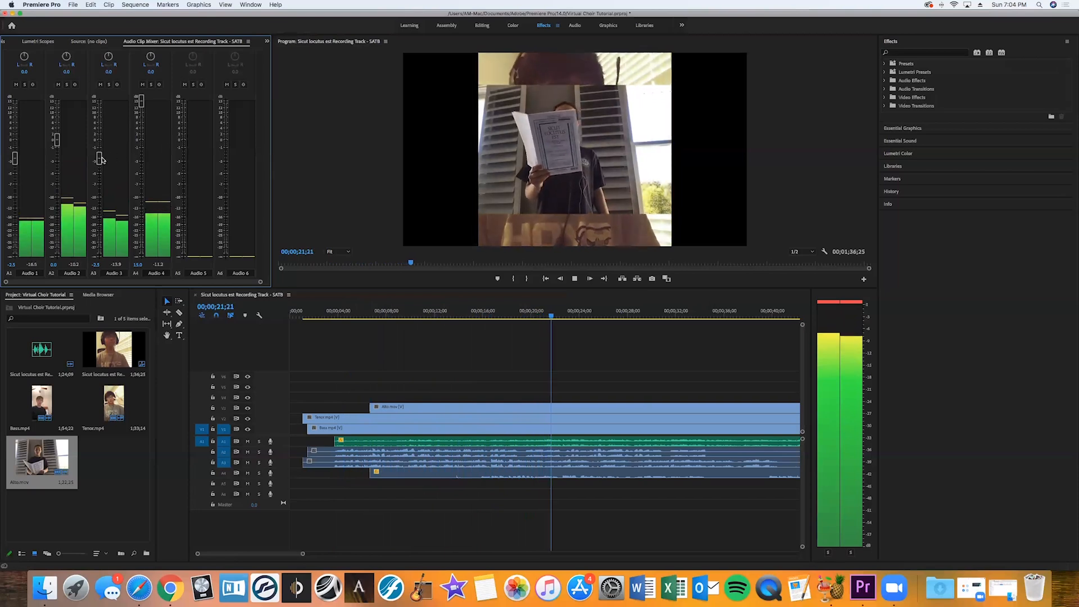
left_click_drag(99, 159, 98, 154)
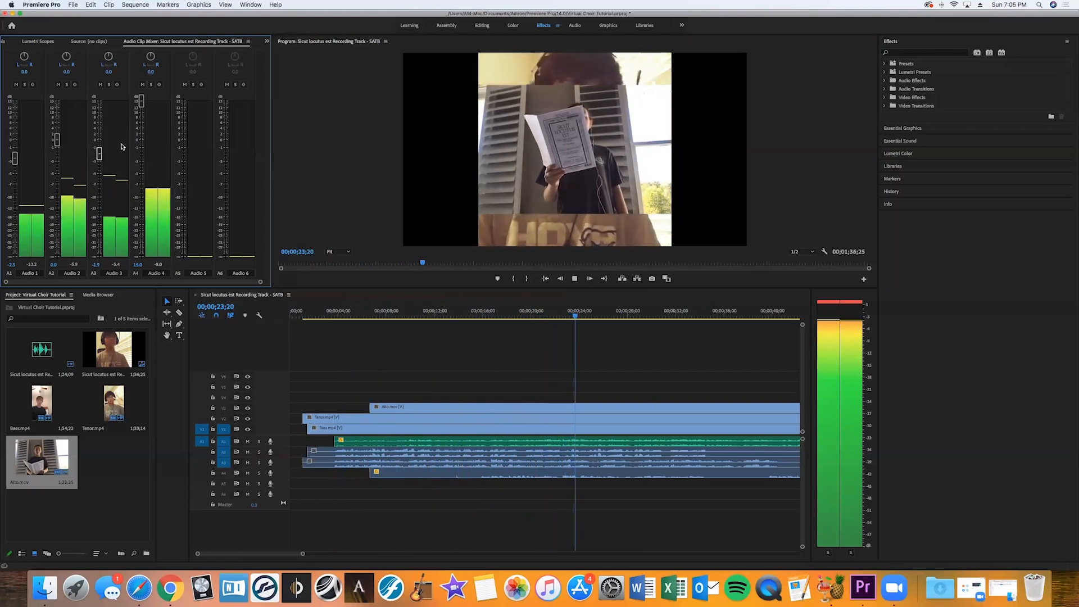
left_click(573, 279)
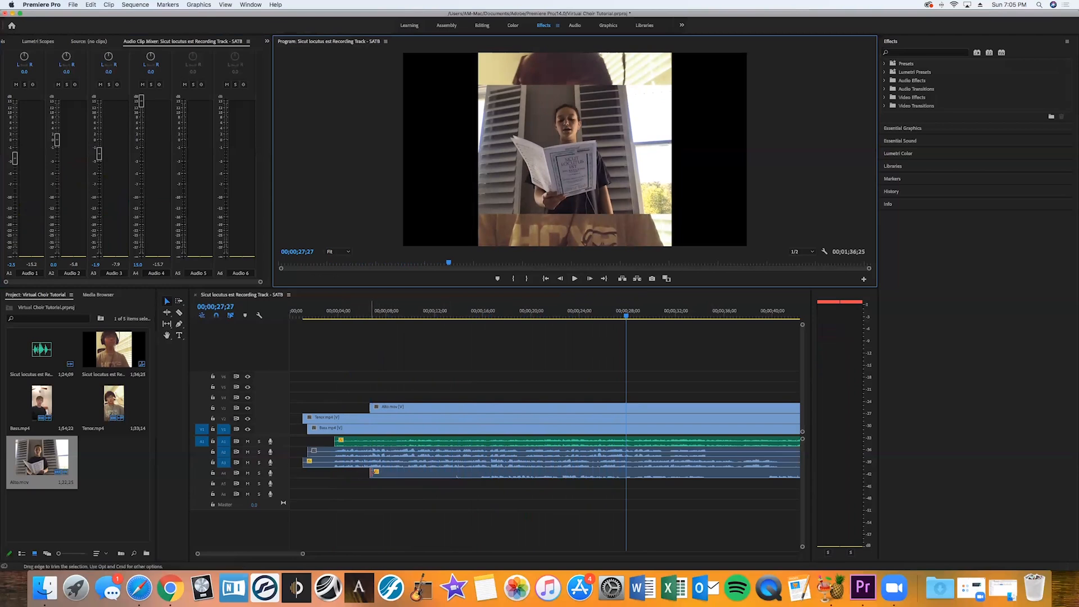
Step: Extend the start of the Alto clip back to about 00;00;02;21 on the timeline, keeping its sync
left_click_drag(371, 472, 335, 472)
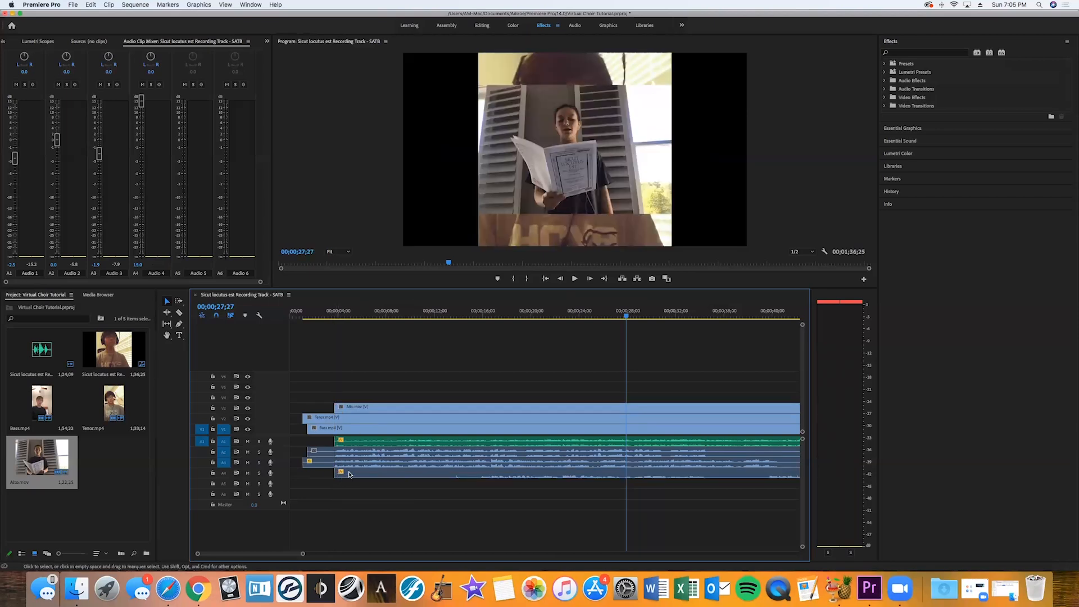
left_click_drag(330, 472, 299, 474)
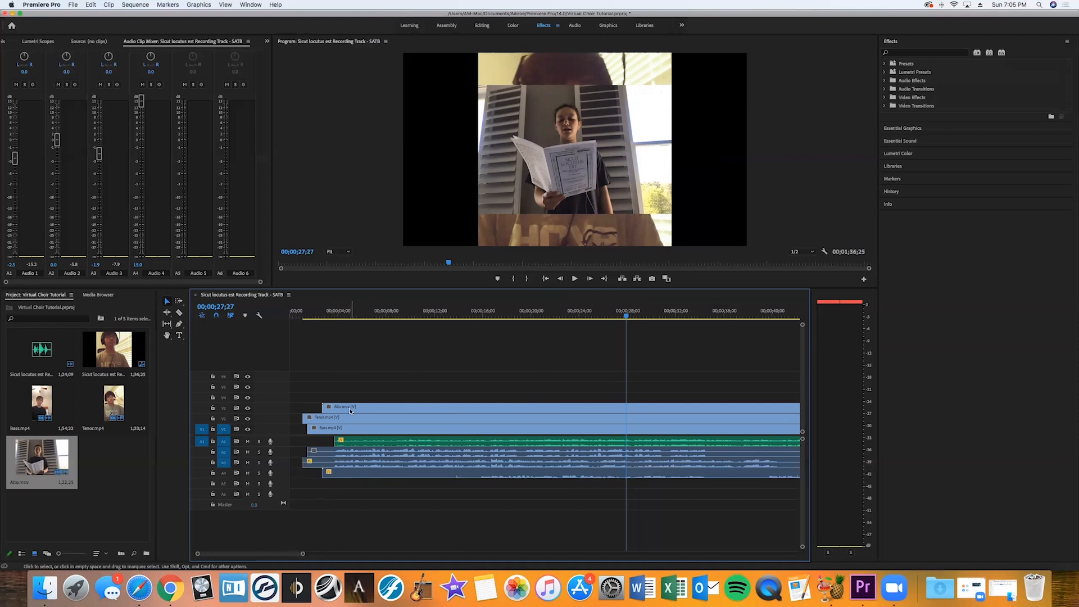
Step: Unlink the Alto clip's video and audio, and select each part on its own
left_click(406, 412)
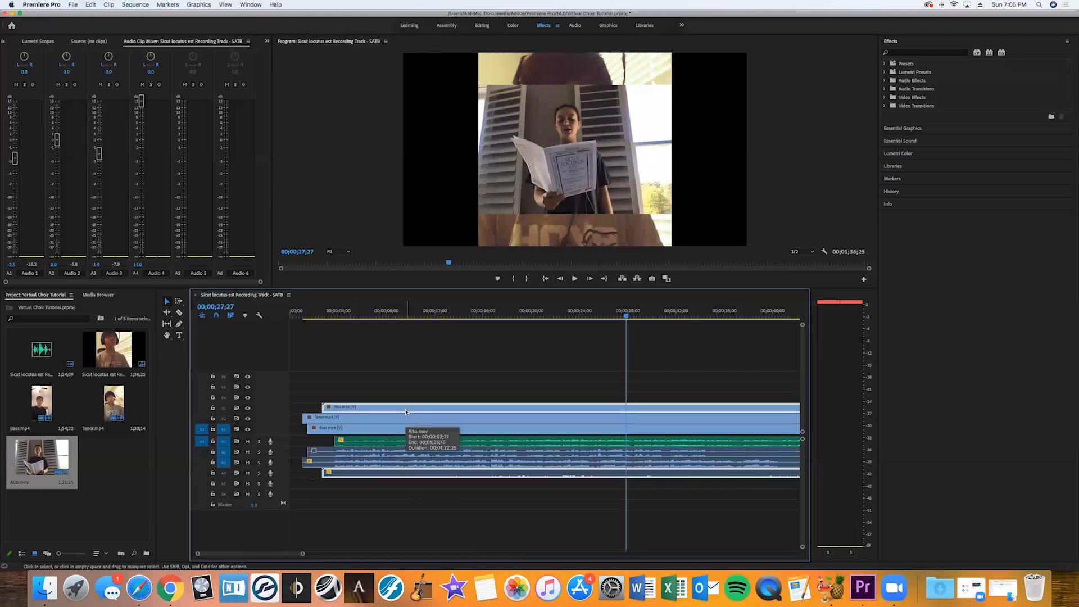
right_click(406, 412)
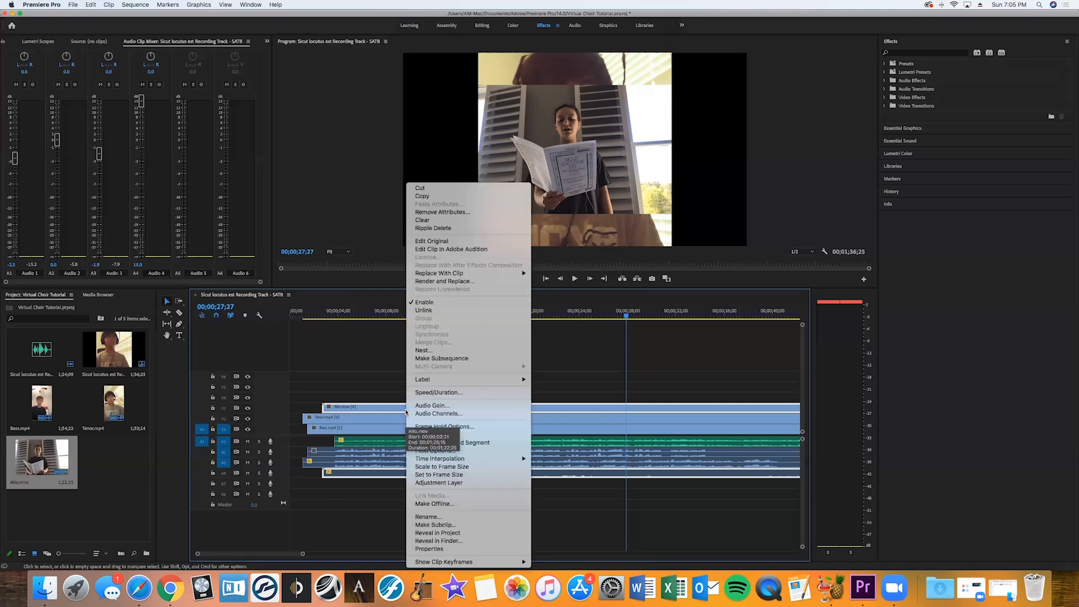
left_click(427, 312)
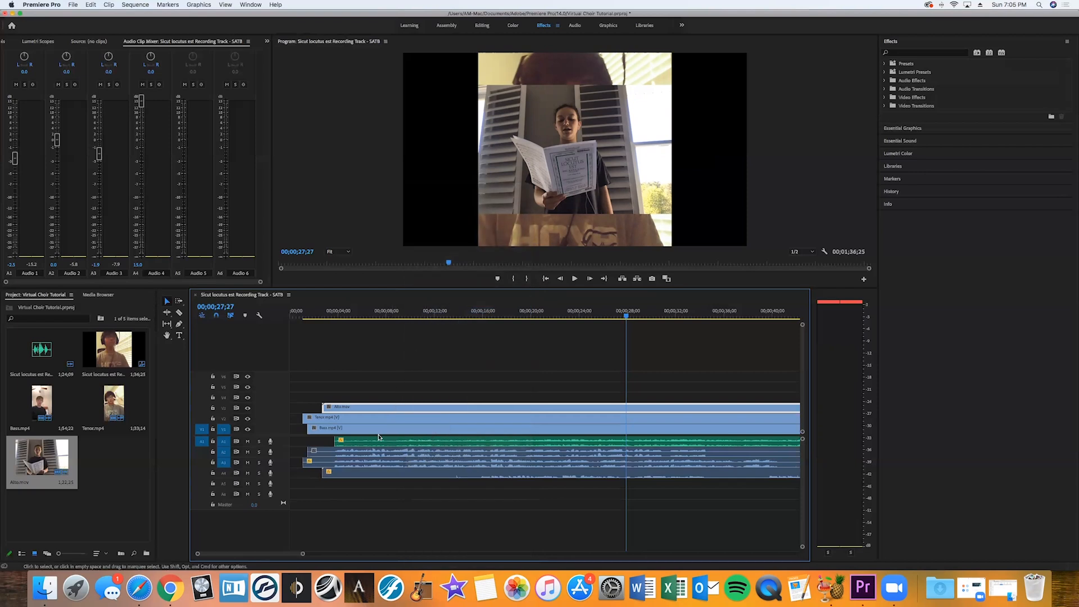
left_click(372, 475)
left_click(377, 409)
left_click(375, 475)
left_click(377, 412)
left_click(370, 476)
left_click(385, 410)
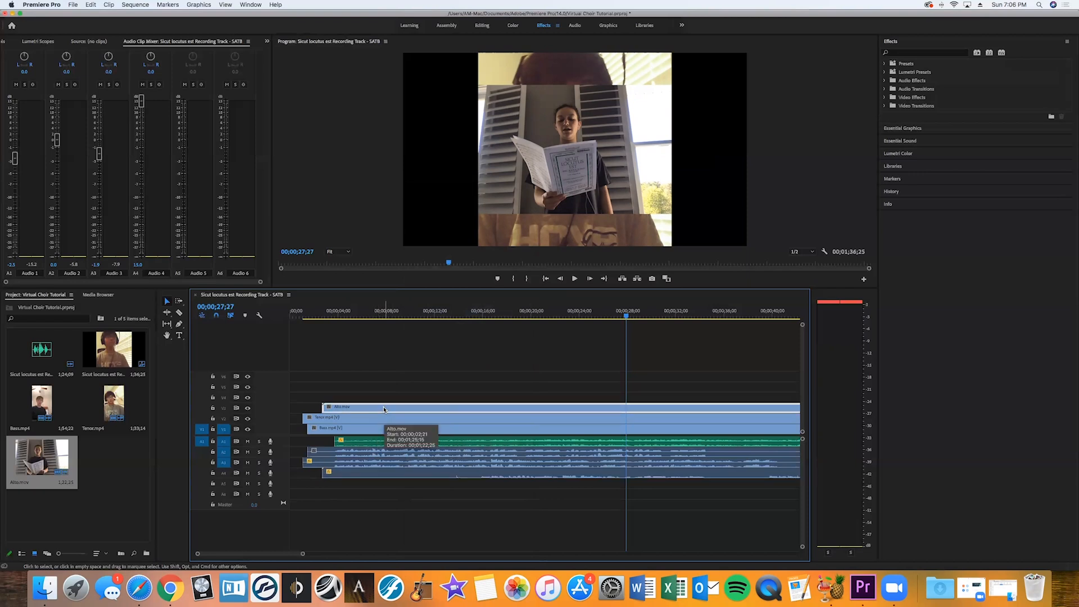
Step: Cut only the Alto video out of V3, and undo the cut
right_click(385, 410)
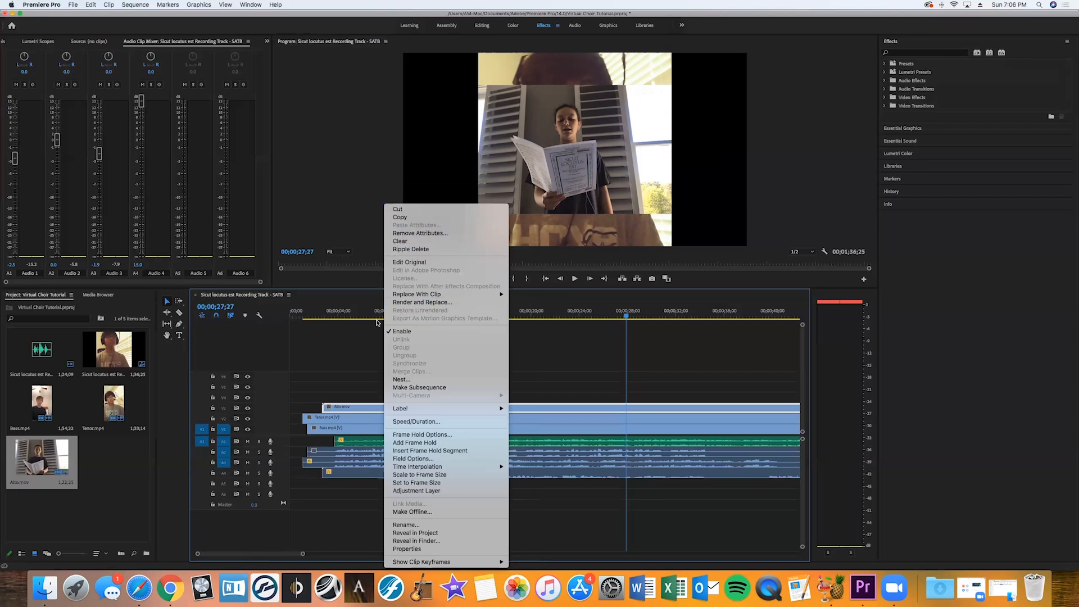
left_click(360, 411)
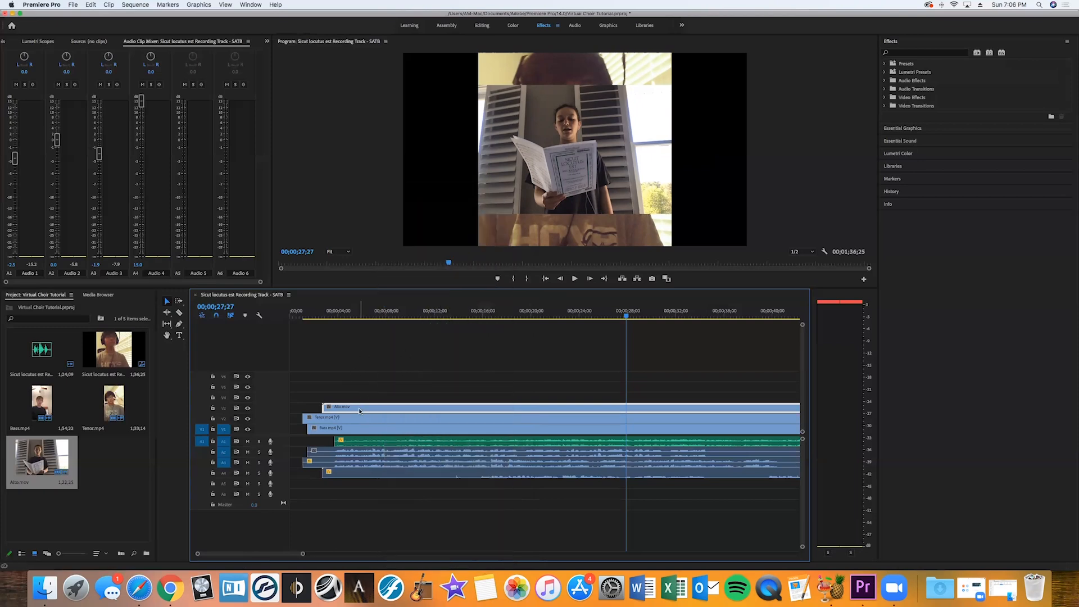
right_click(359, 411)
left_click(376, 209)
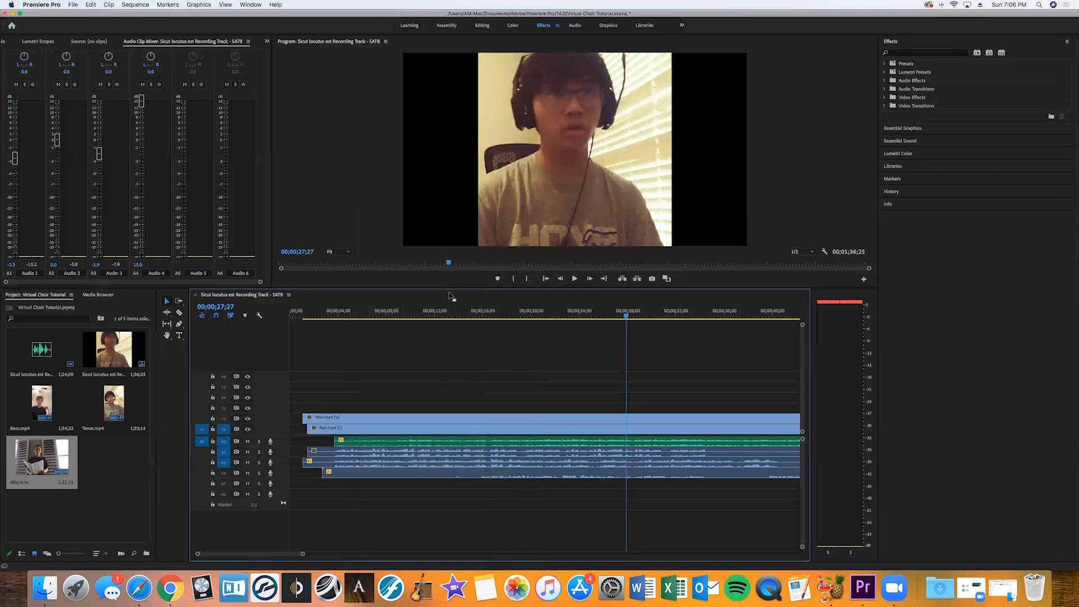
left_click(517, 475)
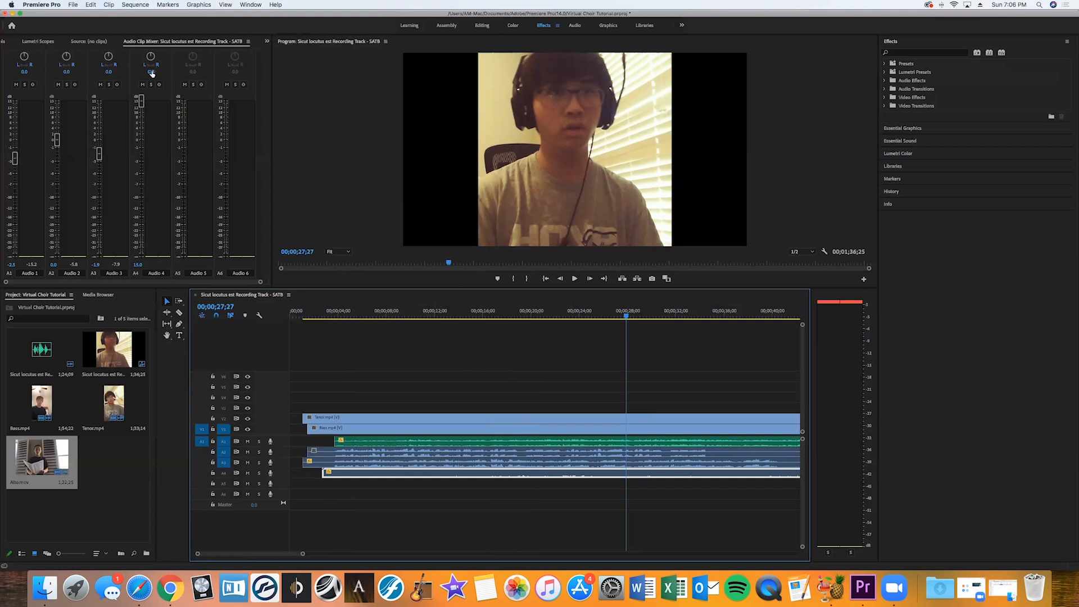
left_click(90, 4)
left_click(107, 22)
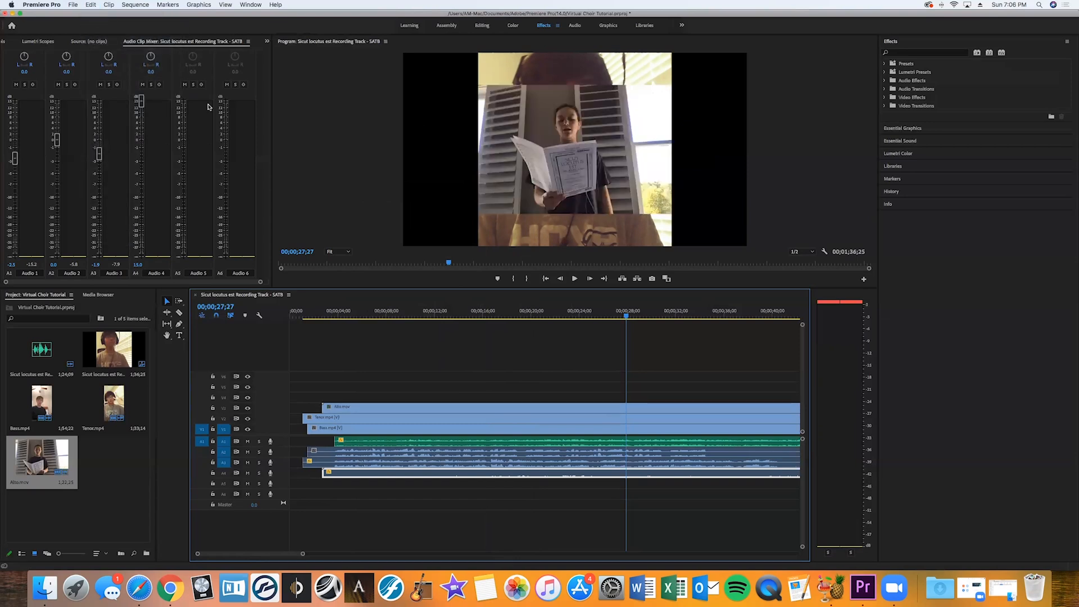
Step: Undo the unlinking of the Alto clip's video and audio
right_click(418, 409)
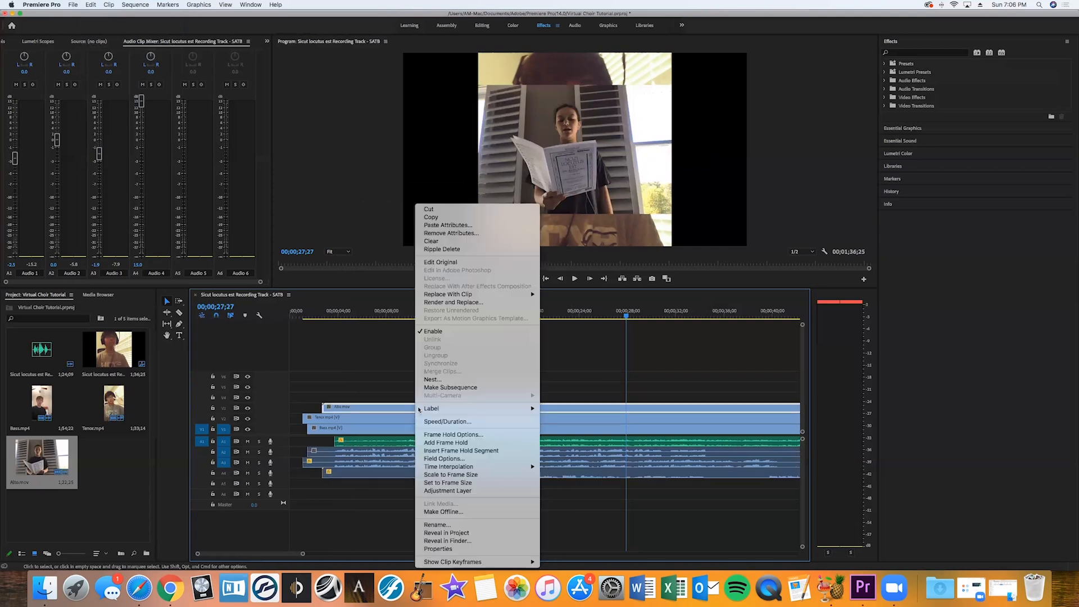
left_click(371, 373)
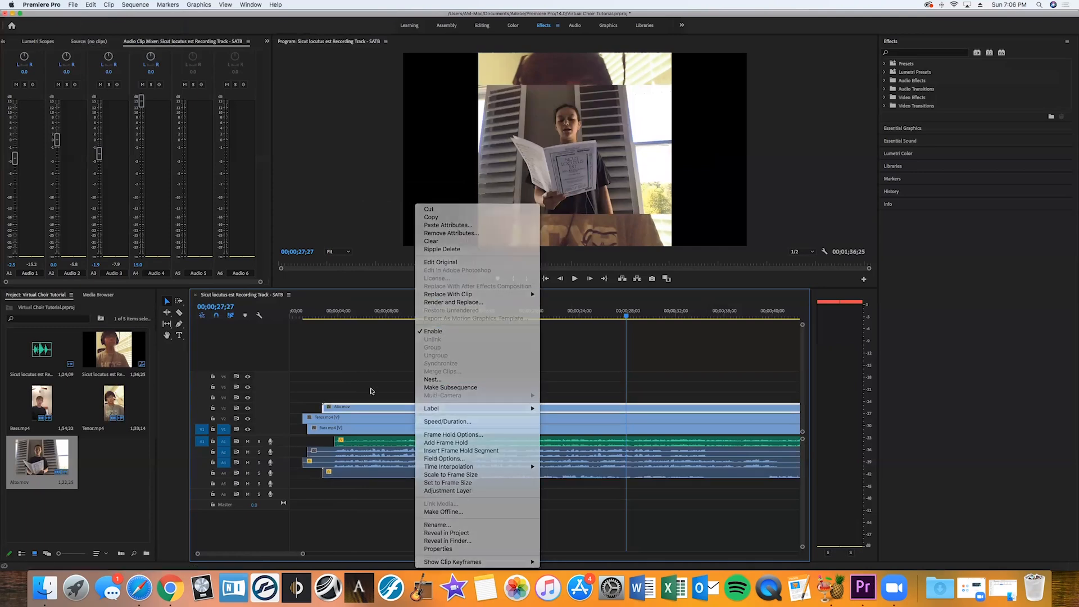
left_click(363, 476)
left_click(368, 406)
left_click(330, 366)
left_click(91, 5)
left_click(93, 16)
left_click(91, 5)
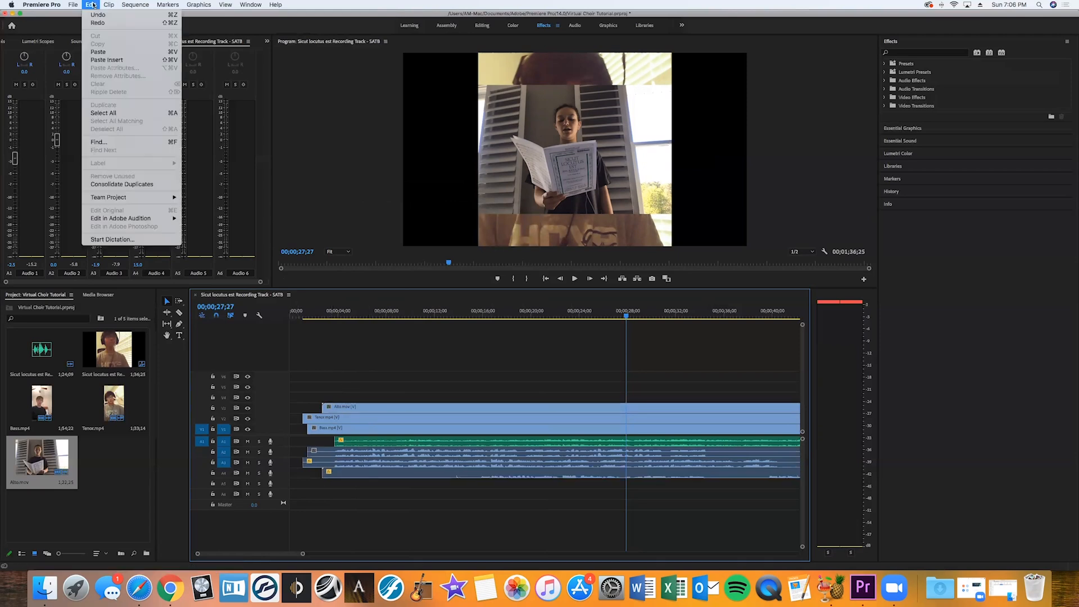
left_click(527, 370)
Step: Select the linked Alto clip and show its Effect Controls in the Editing workspace
left_click(494, 407)
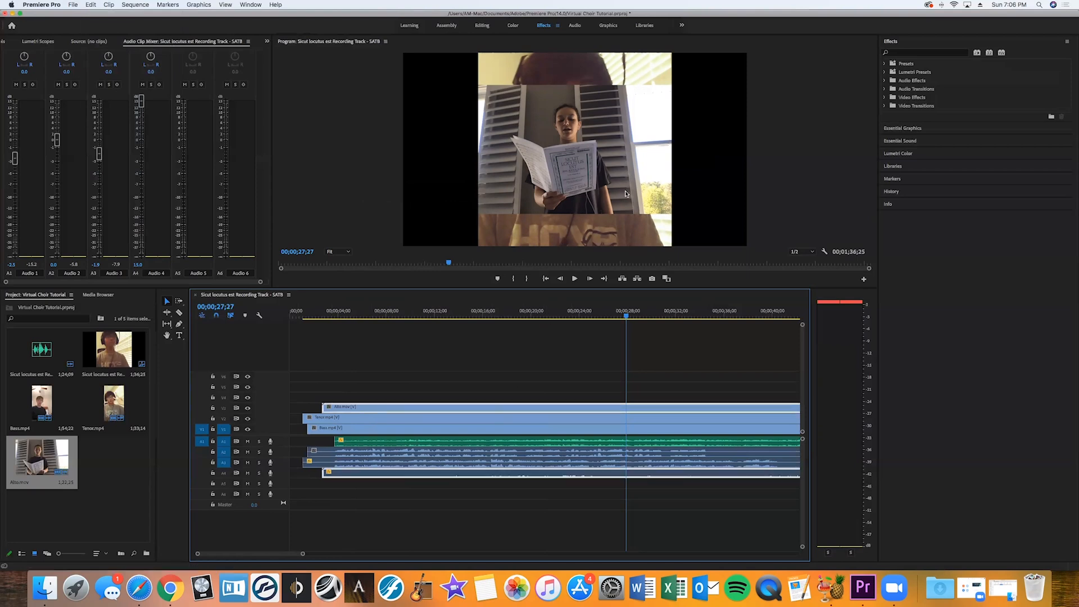
key("space")
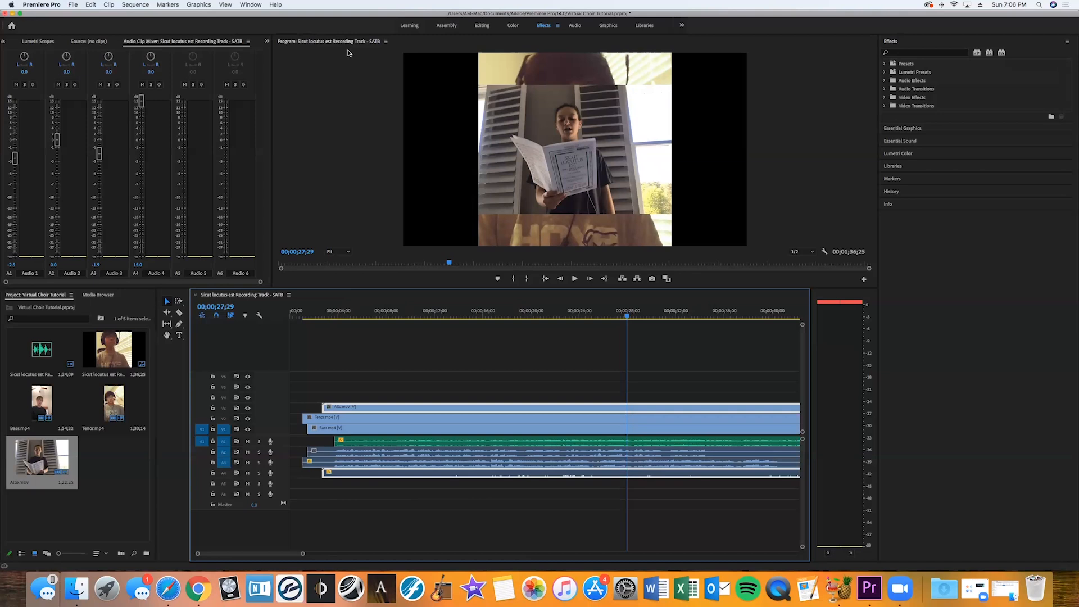
scroll(157, 44, "up", 3)
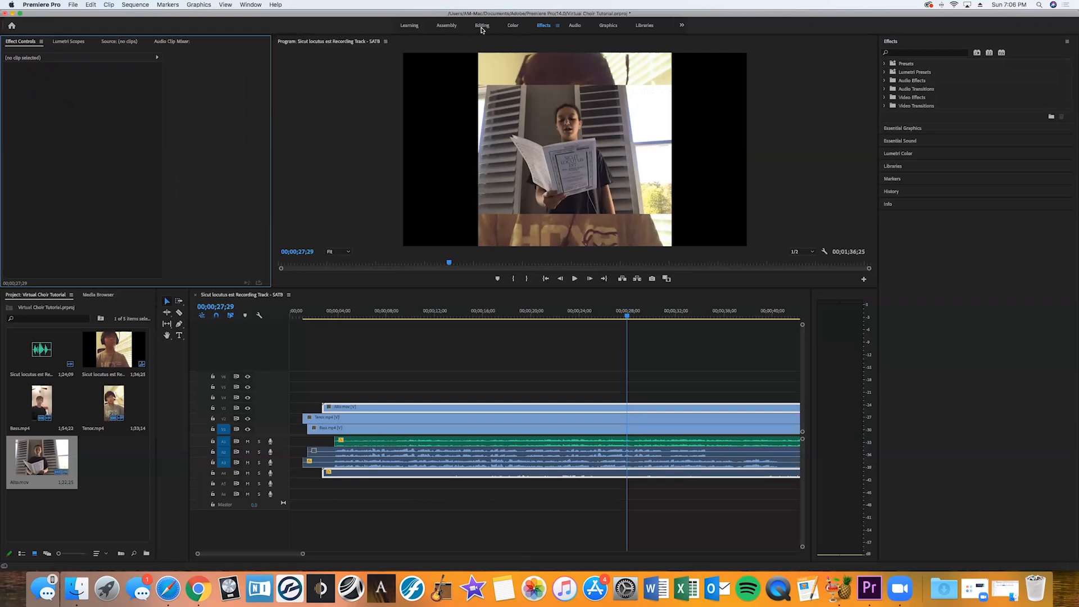
left_click(555, 27)
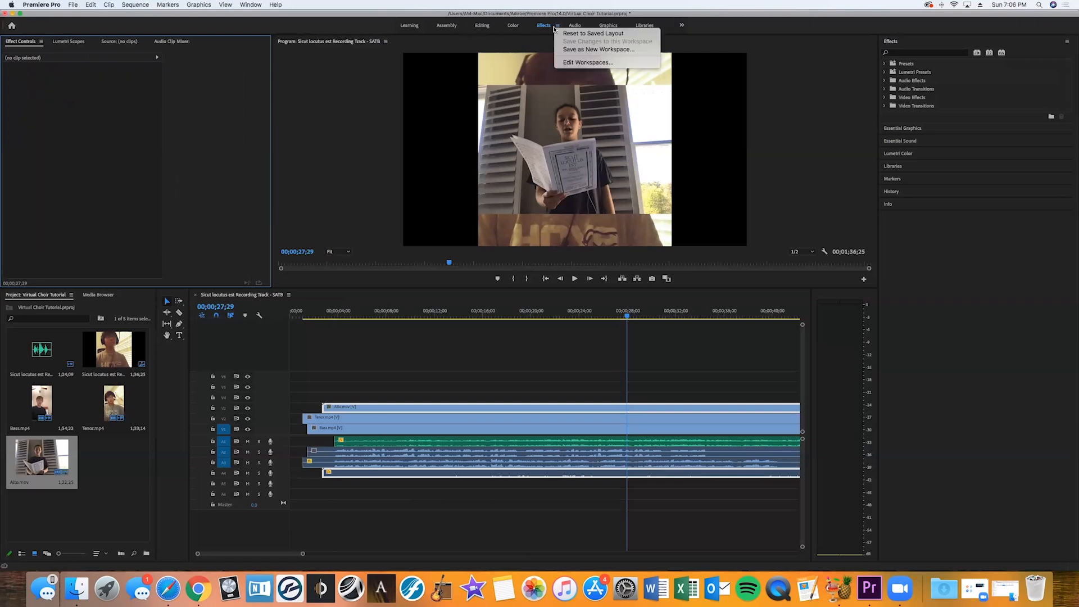
left_click(486, 29)
left_click(479, 26)
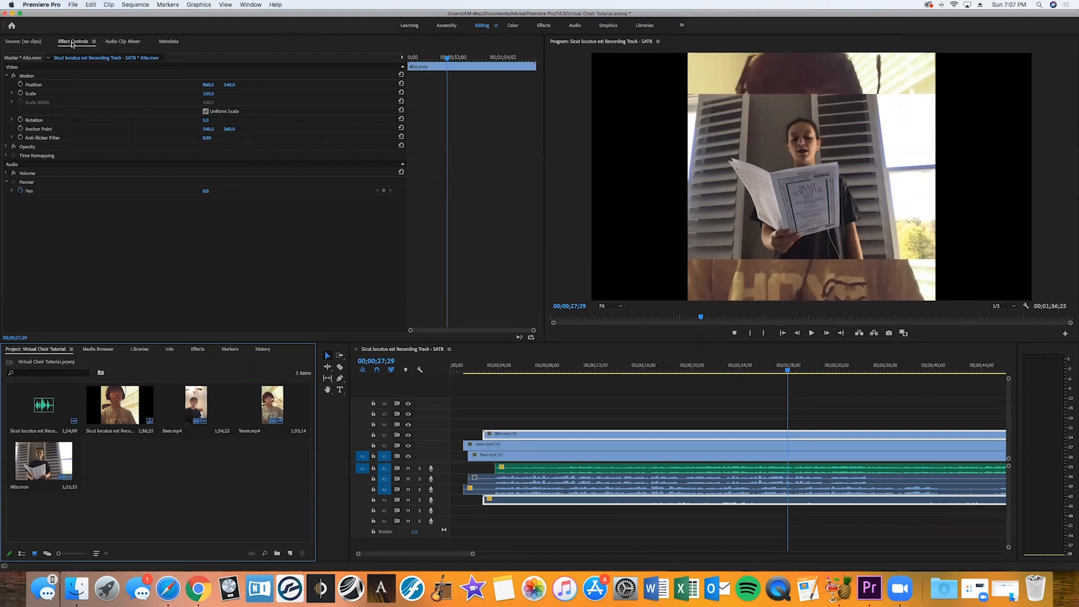
Step: Shrink the Alto video, trying a scale of 20 and settling on 50
left_click(208, 94)
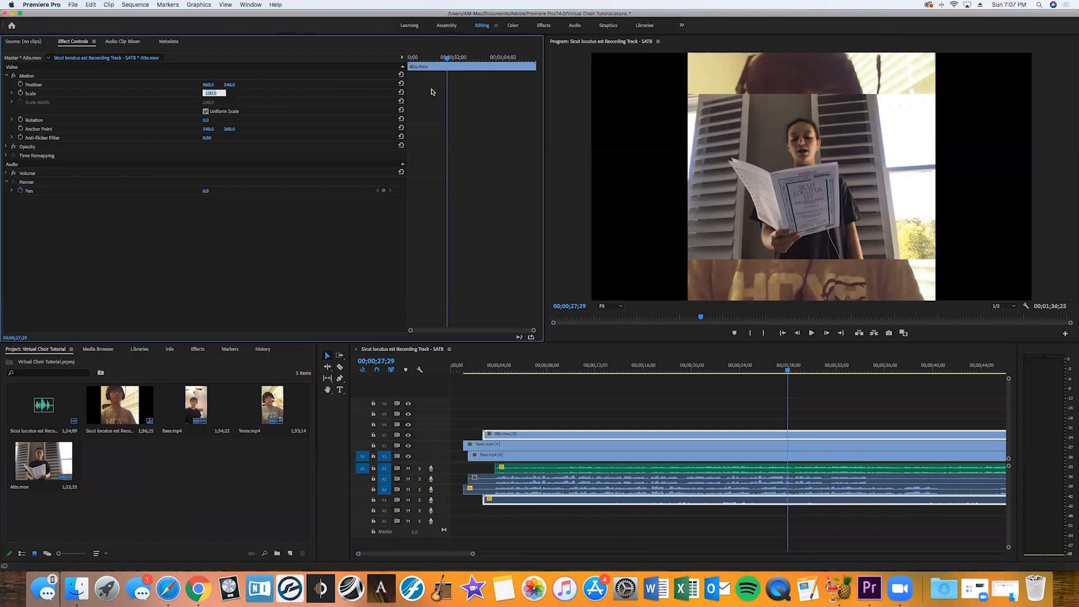
type("20")
key("Return")
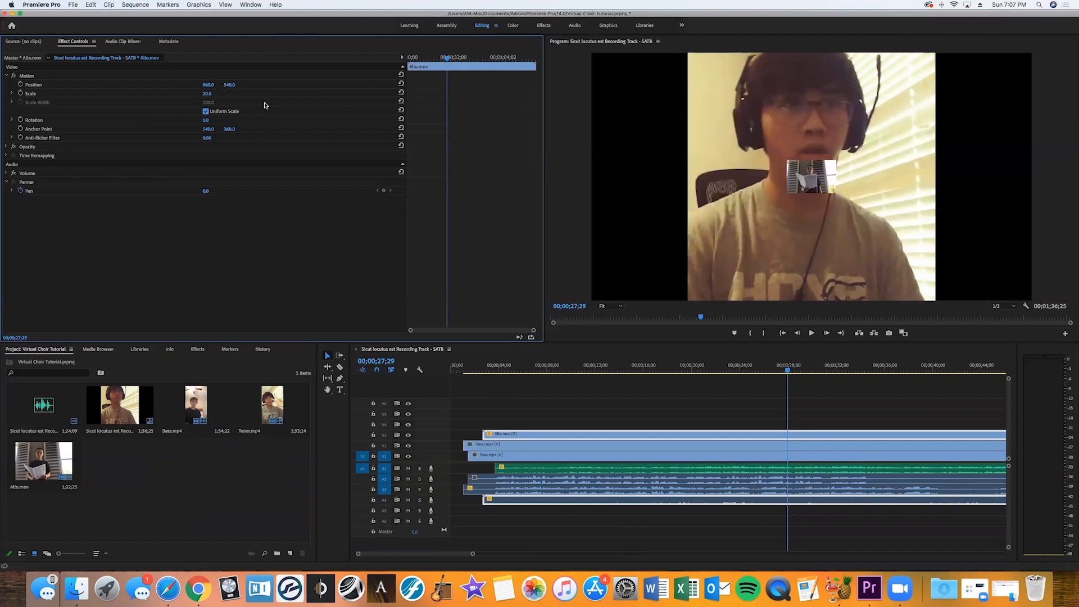
left_click(213, 94)
key("Return")
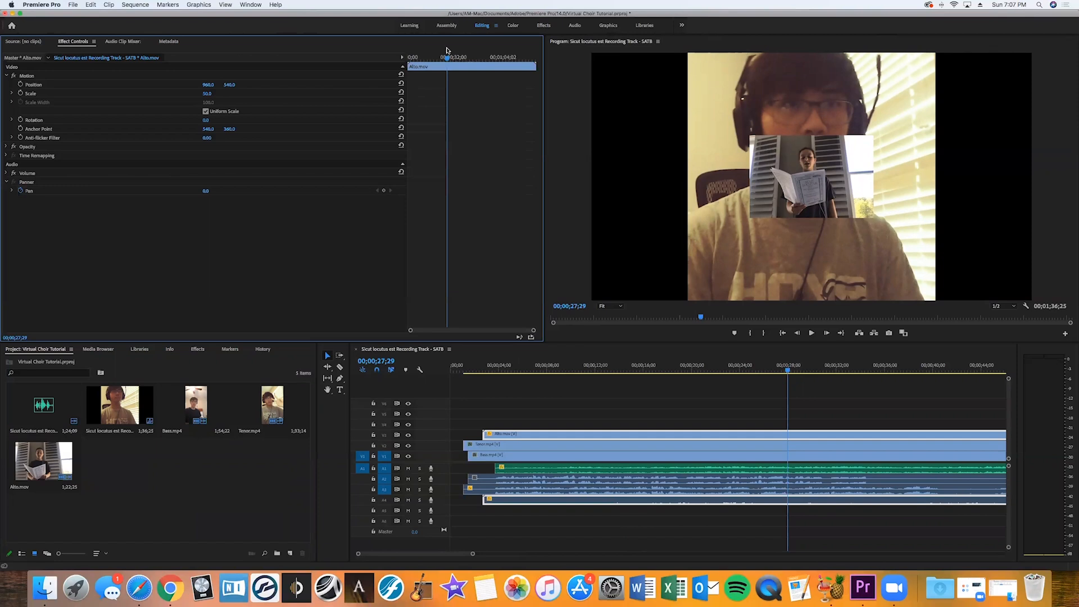
Step: Switch to the Effects workspace and apply the Crop effect from the Transform video effects to the Alto clip
left_click(544, 26)
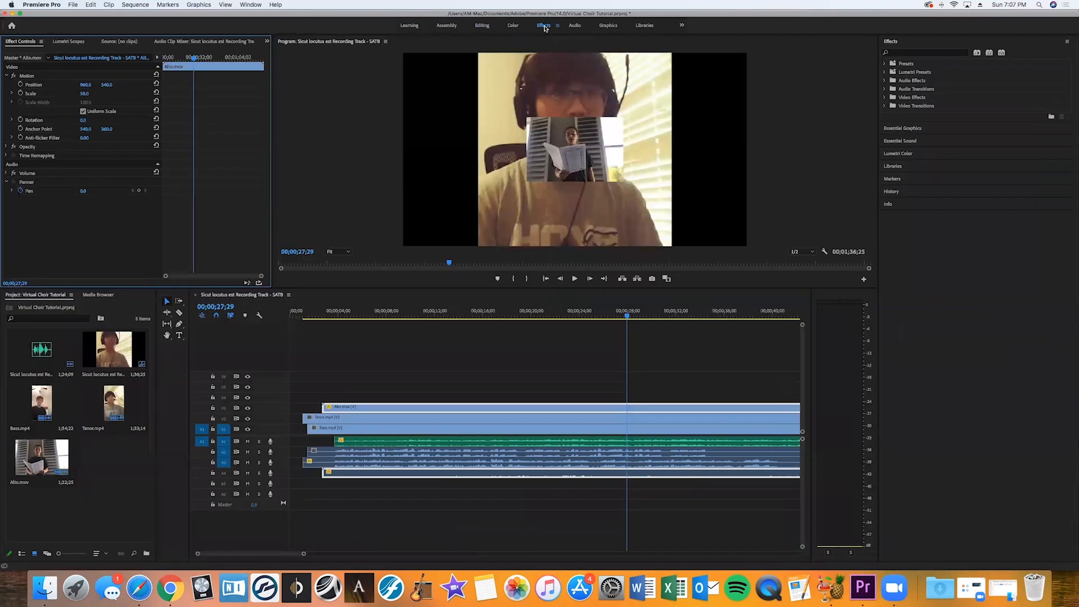
left_click(885, 98)
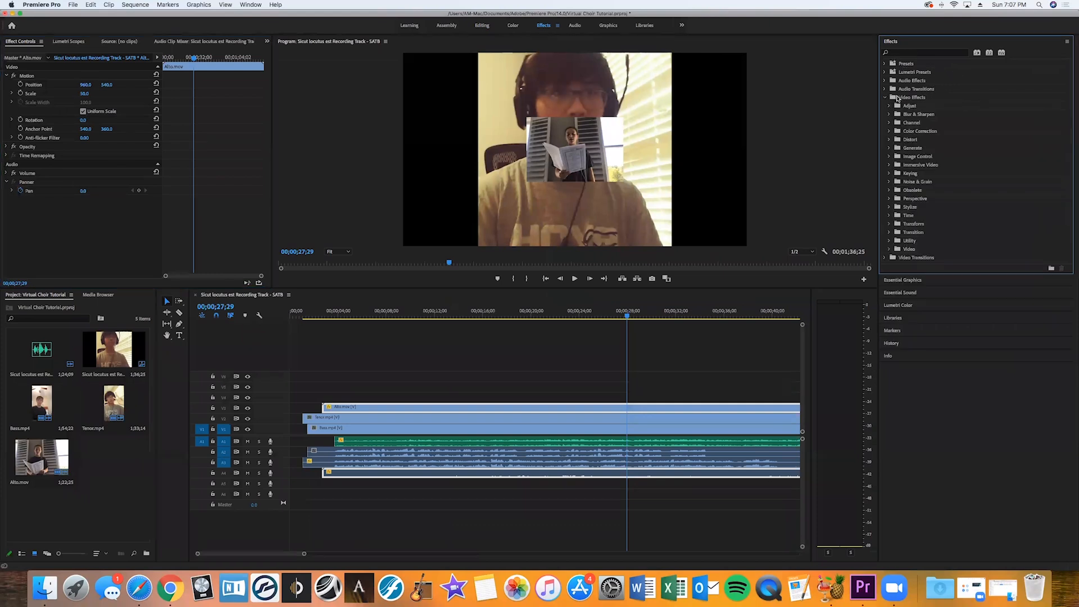
left_click(888, 224)
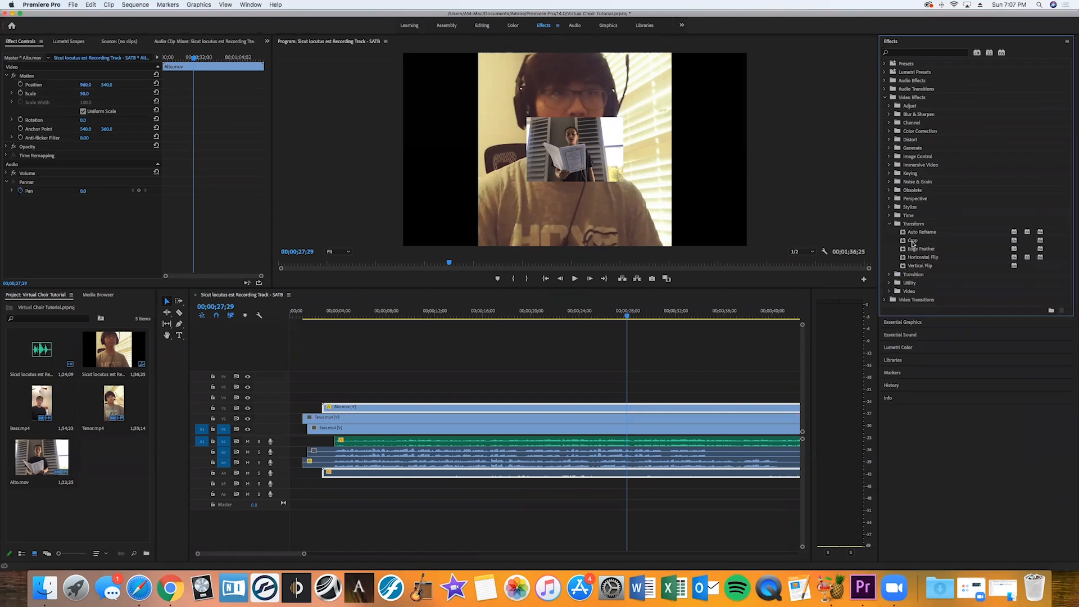
left_click_drag(916, 243, 513, 408)
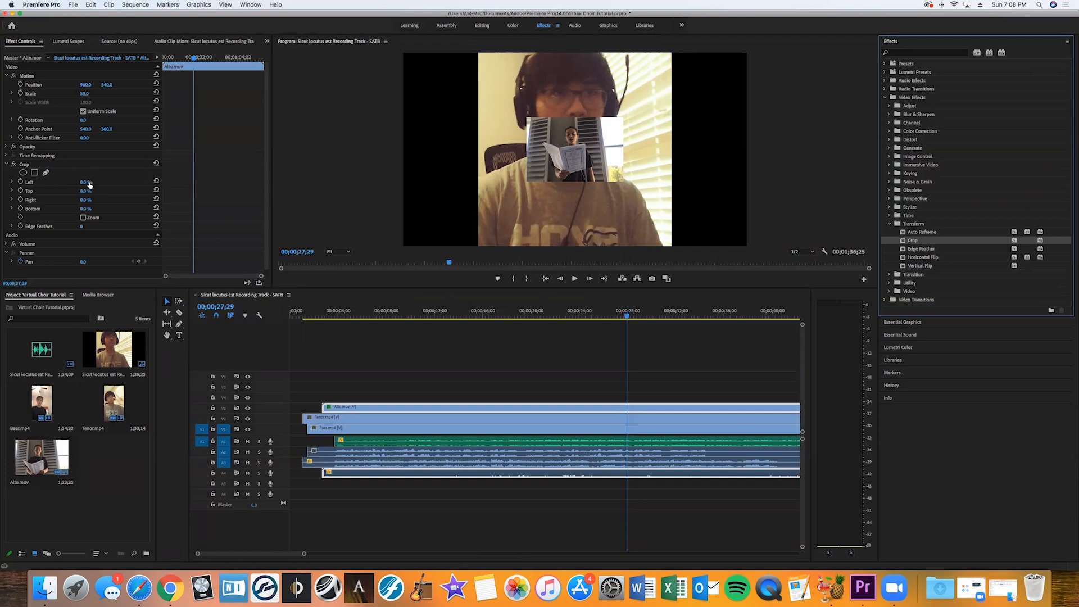
Step: Crop the Alto video by 15% on the left and 17.2% on the right
mouse_move(83, 183)
left_mouse_down()
mouse_move(104, 183)
mouse_move(82, 182)
mouse_move(94, 183)
left_mouse_up()
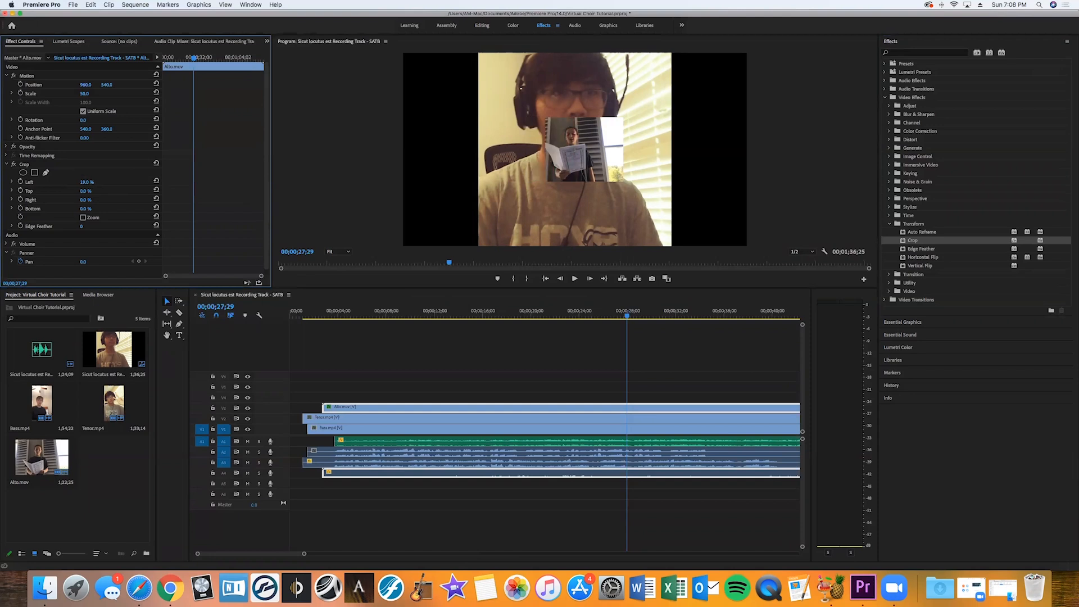
left_click(87, 182)
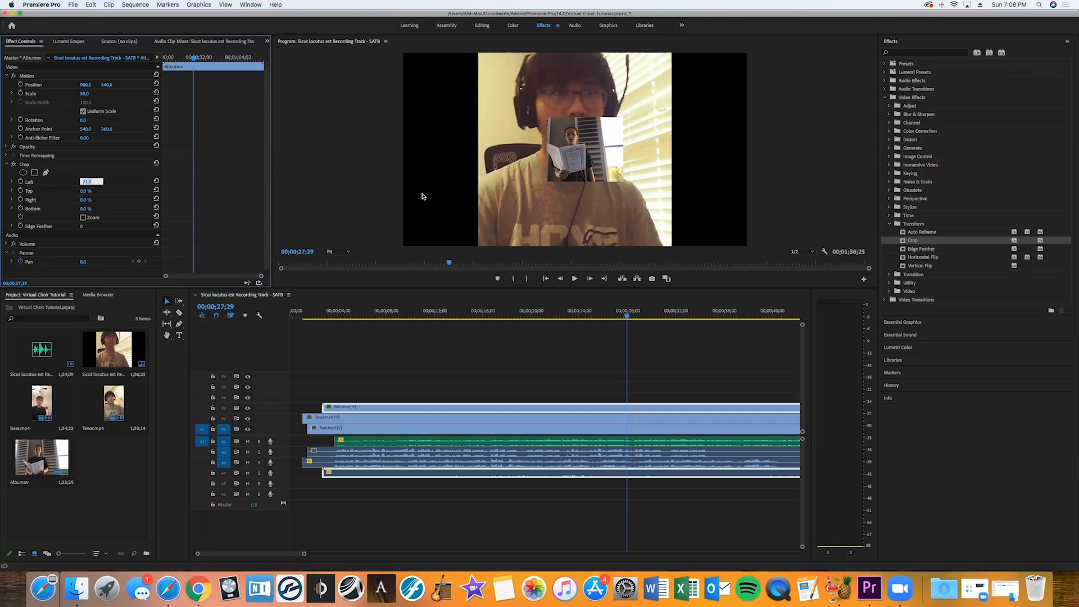
type("15")
key("Tab")
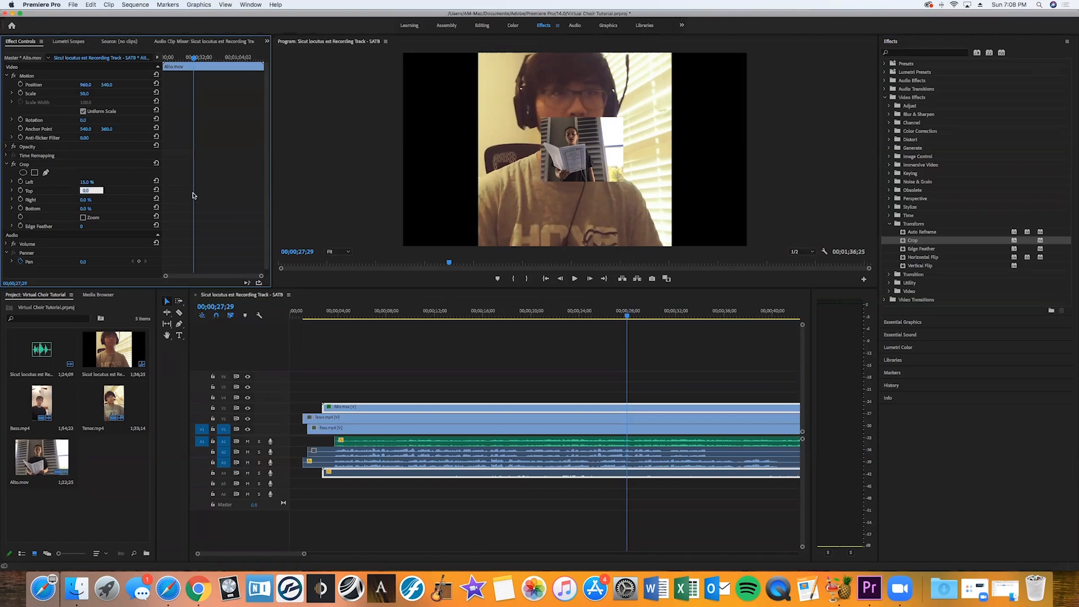
left_click(88, 199)
type("17.2")
key("Tab")
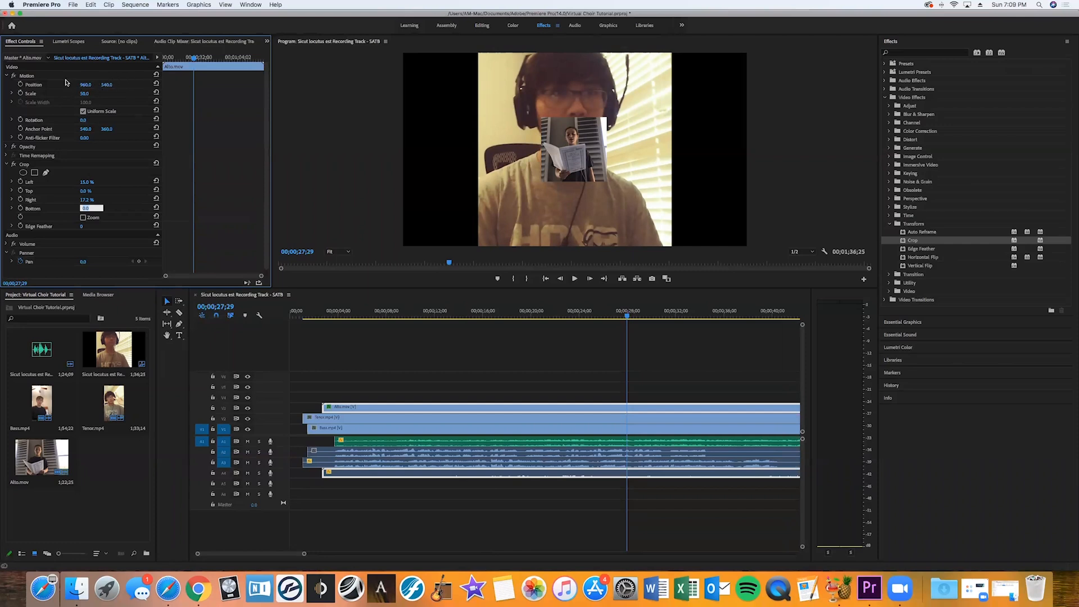
key("Return")
Step: Position the Alto video in the frame's upper-left corner at 186, 175, trying vertical values of 300 and 250 first
mouse_move(85, 85)
left_mouse_down()
mouse_move(1, 85)
mouse_move(186, 85)
mouse_move(89, 87)
left_mouse_up()
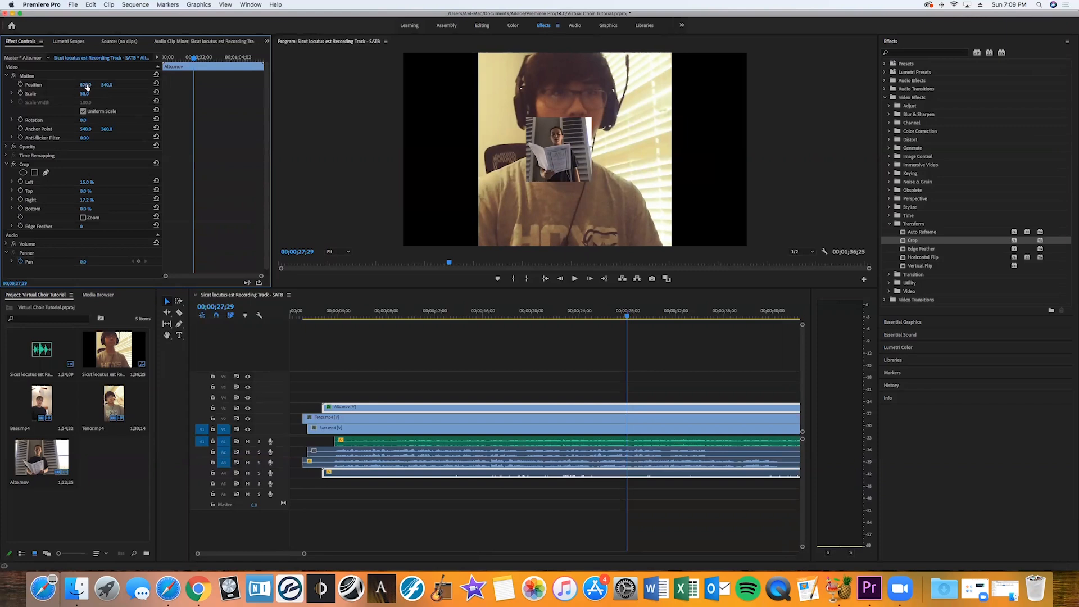
left_click_drag(87, 87, 4, 87)
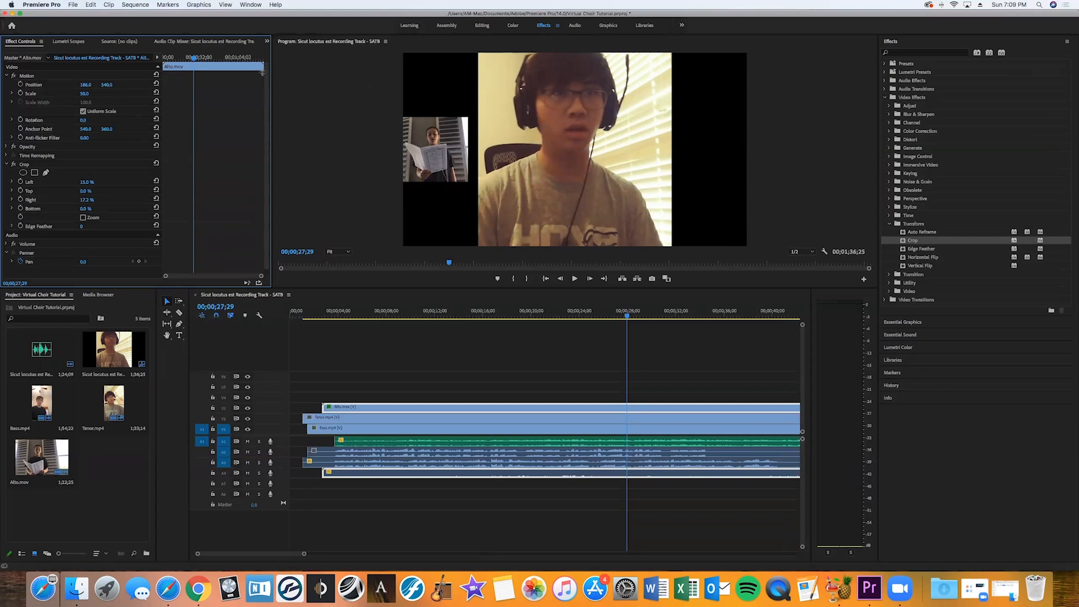
left_click(107, 85)
type("300")
key("Tab")
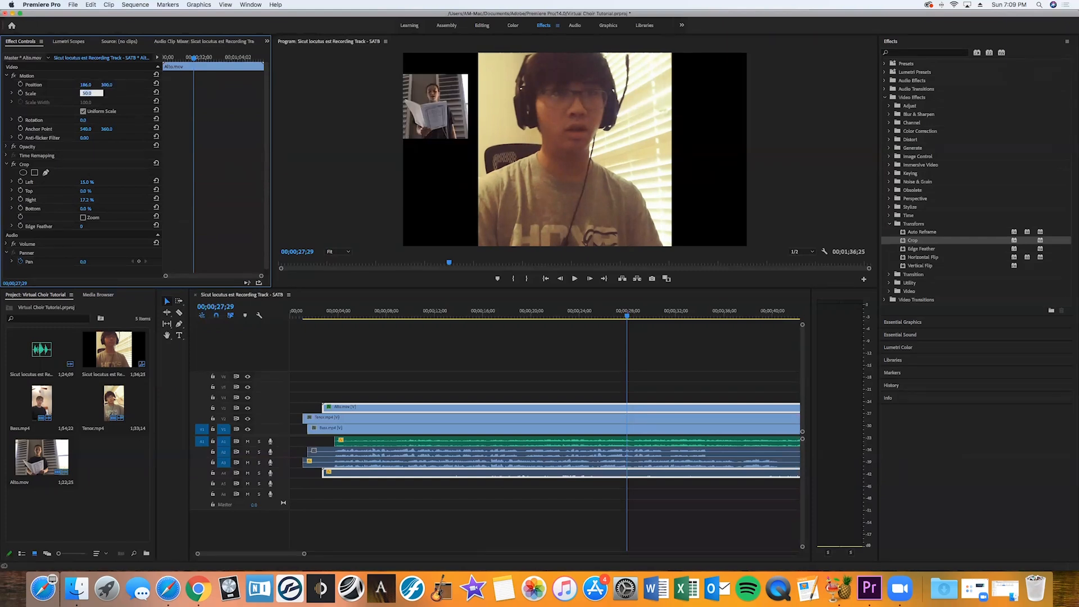
key("shift+Tab")
type("250")
key("Tab")
key("shift+Tab")
type("175")
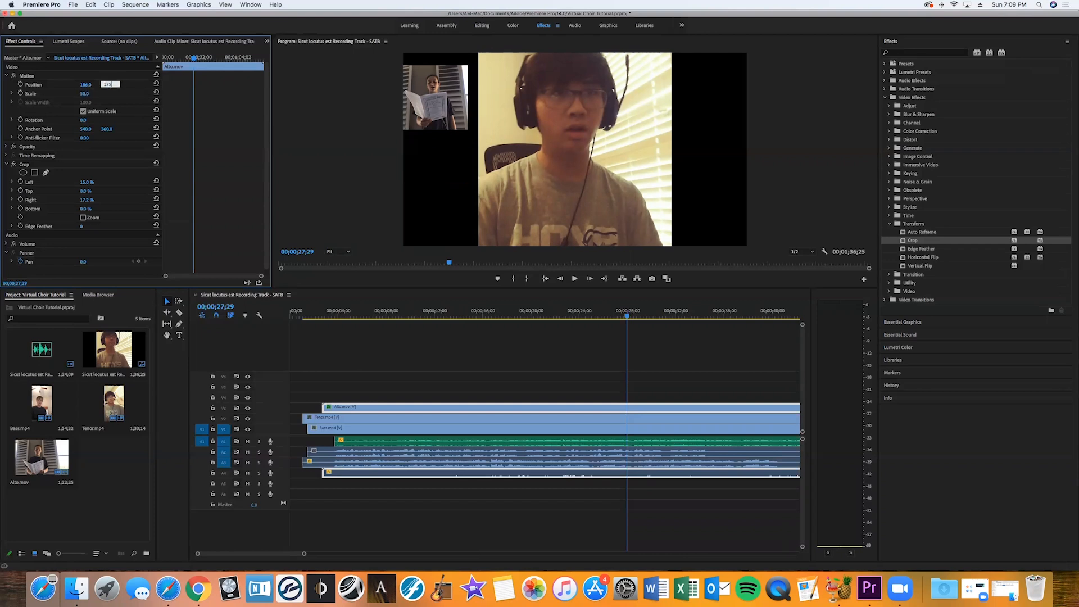
key("Tab")
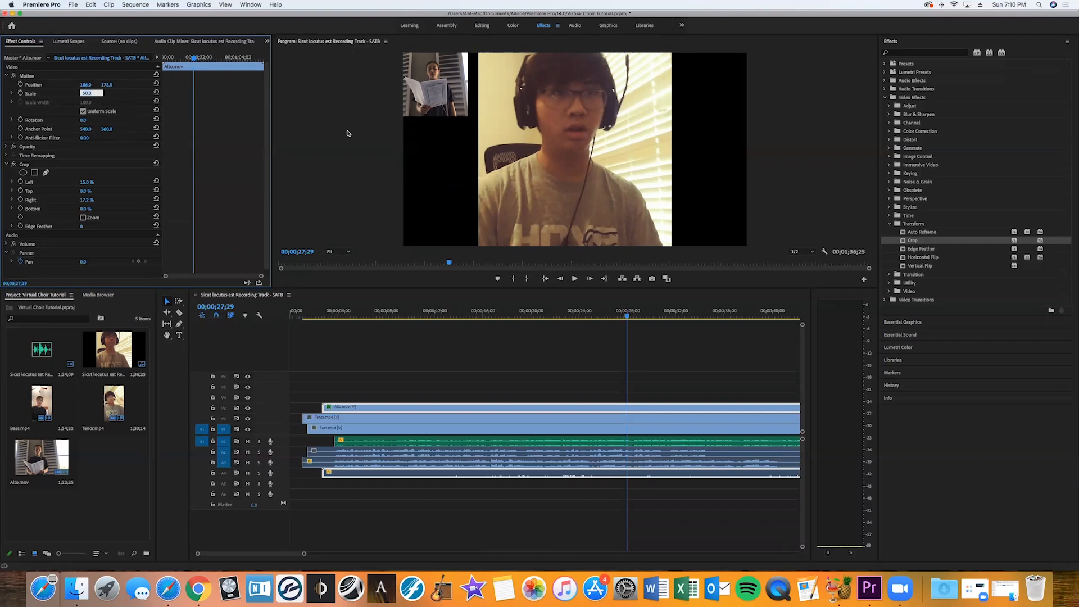
Step: Lock the Alto clip's video and audio tracks, undoing the accidental shift of the Tenor clip
left_click(213, 408)
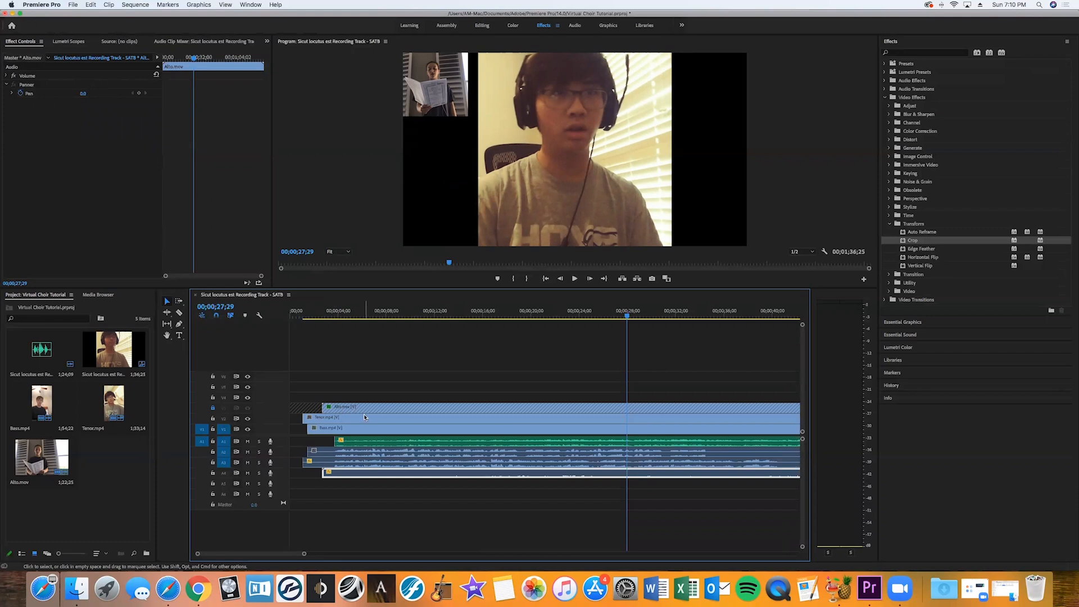
left_click_drag(358, 417, 354, 418)
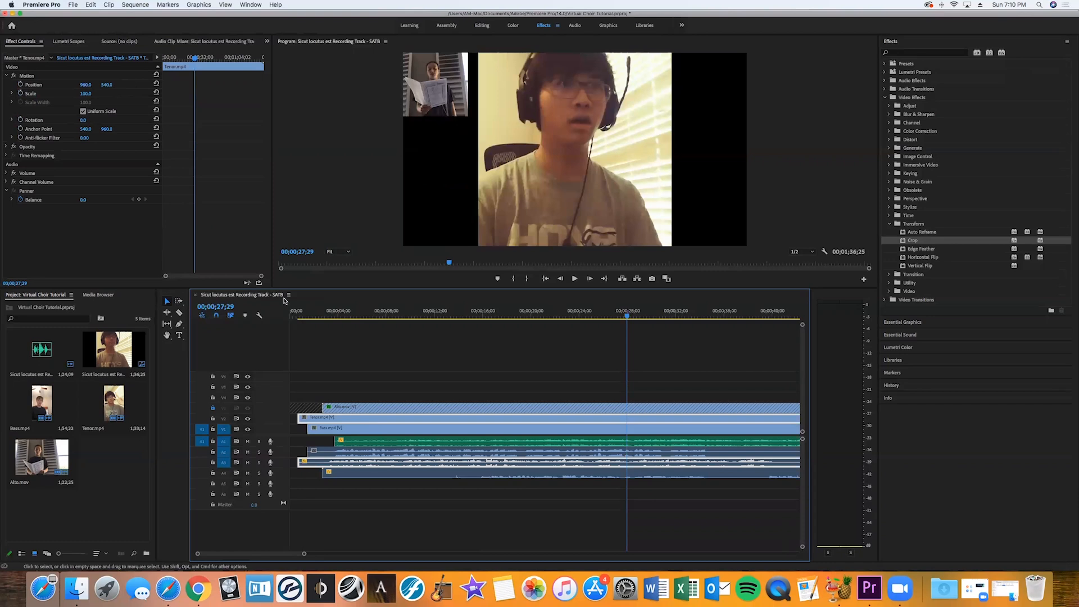
left_click(91, 5)
left_click(99, 15)
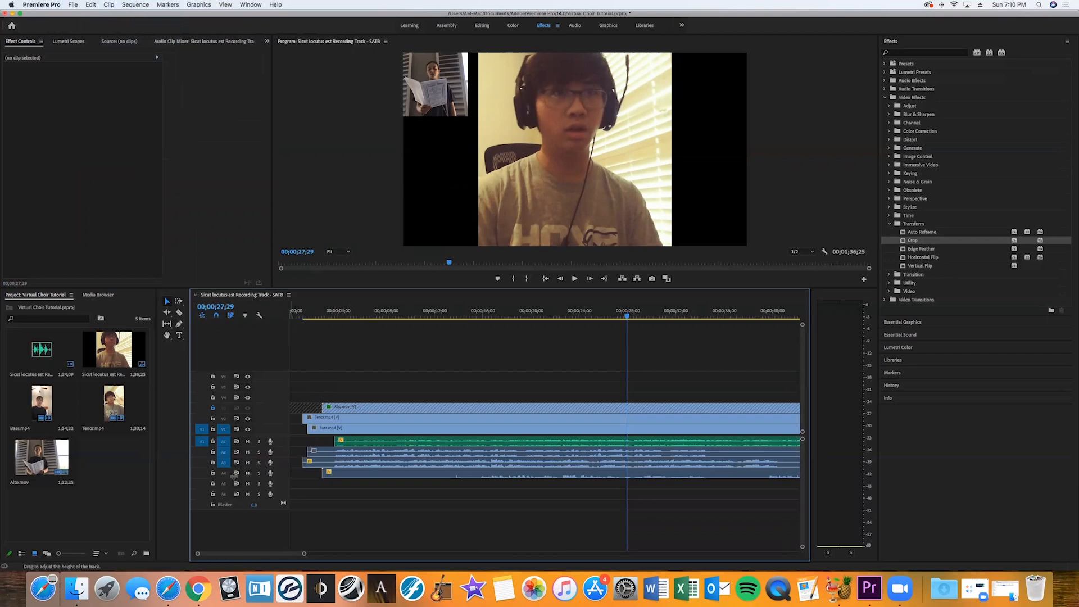
left_click(213, 474)
Step: Shrink the Tenor video to a scale of 25, trying 15 and 40 first
left_click(388, 417)
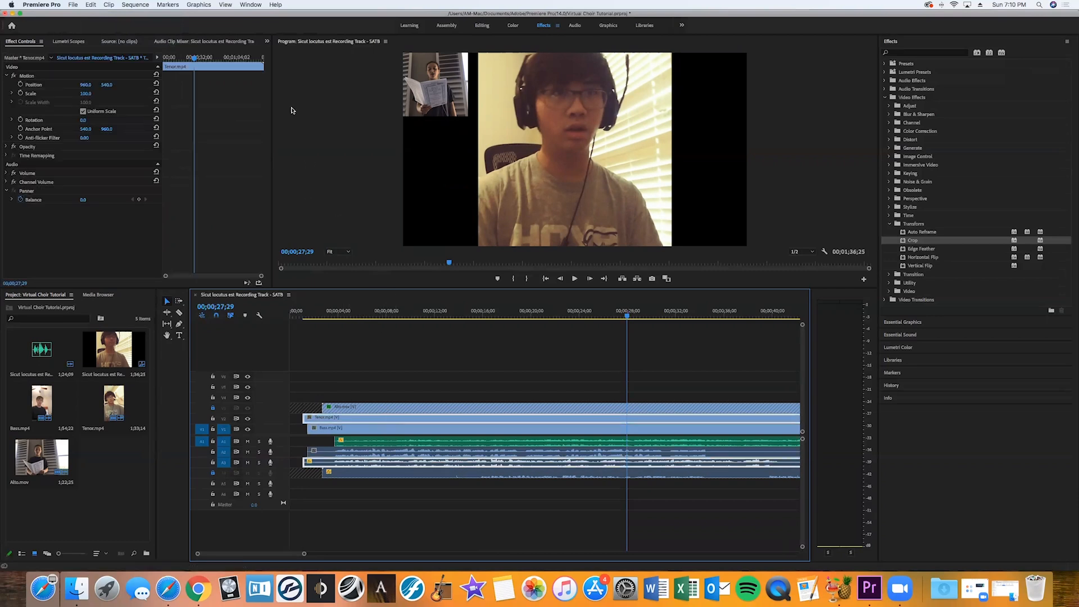
left_click(87, 93)
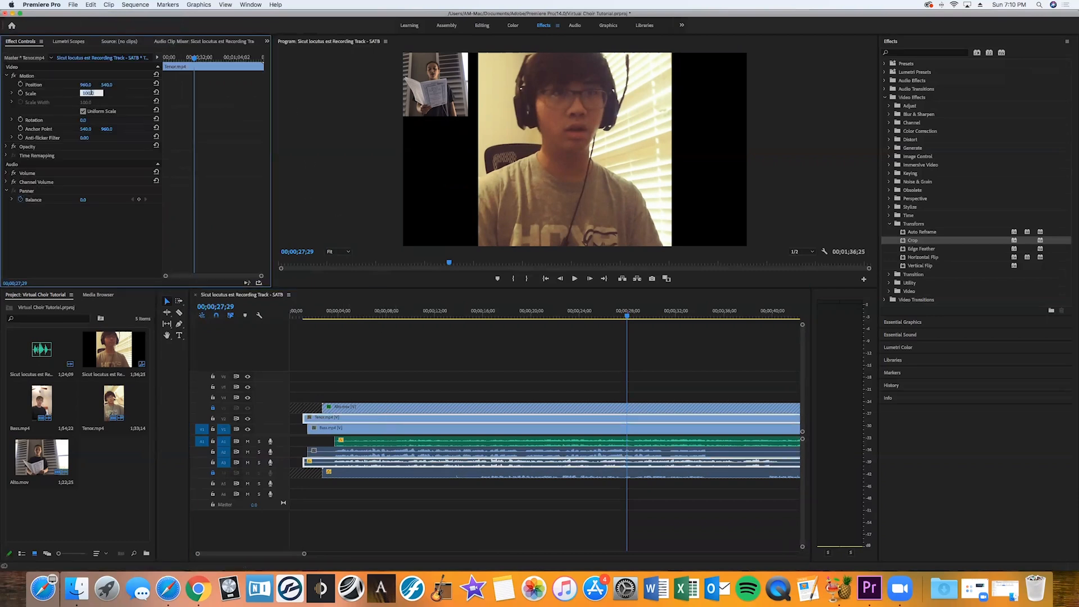
type("15")
key("Return")
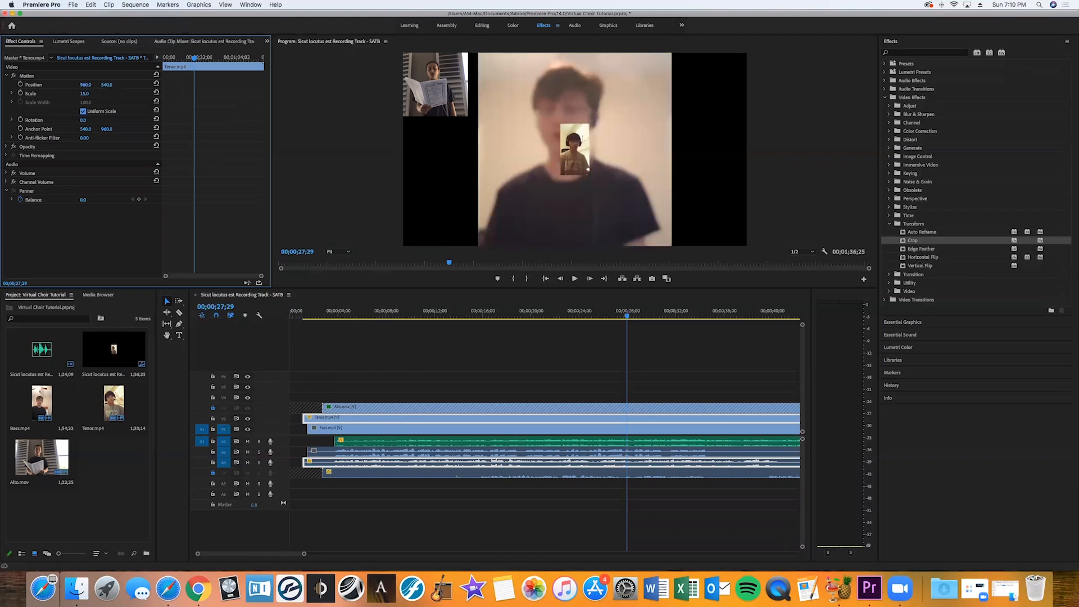
left_click(85, 94)
type("40")
key("Return")
left_click(85, 93)
type("25")
key("Return")
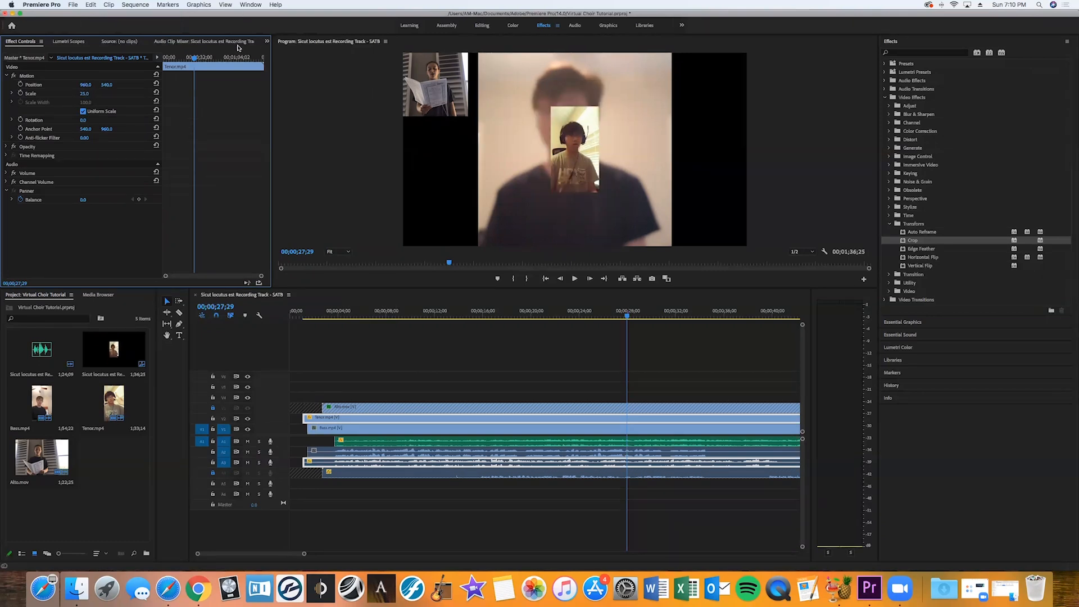
Step: Position the Tenor video beside the Alto video at 497, 185 and apply the Crop effect to the Tenor clip
left_click_drag(84, 84, 32, 84)
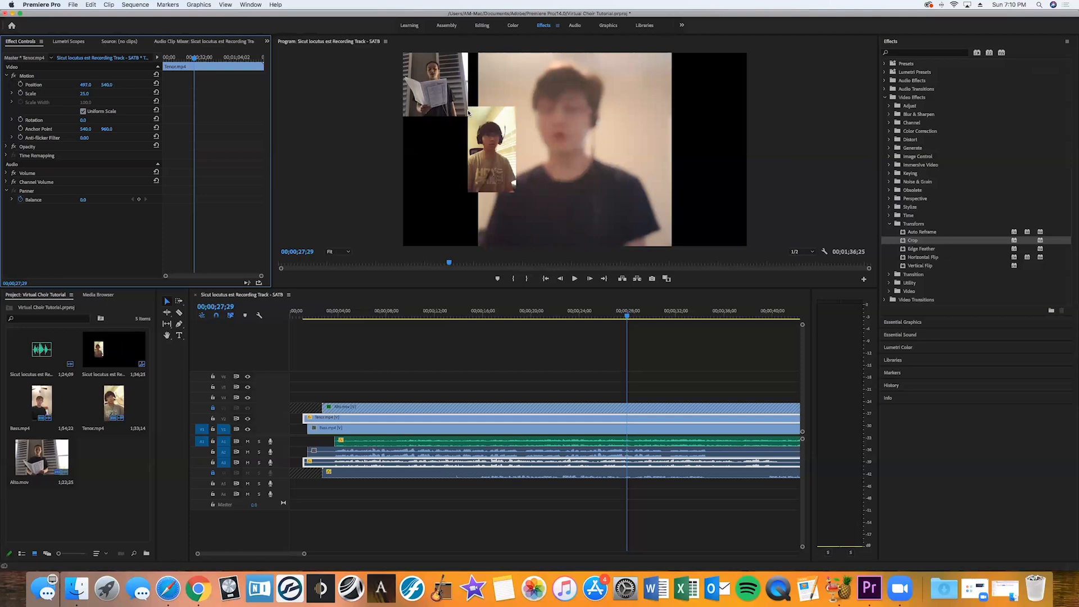
left_click_drag(106, 84, 49, 84)
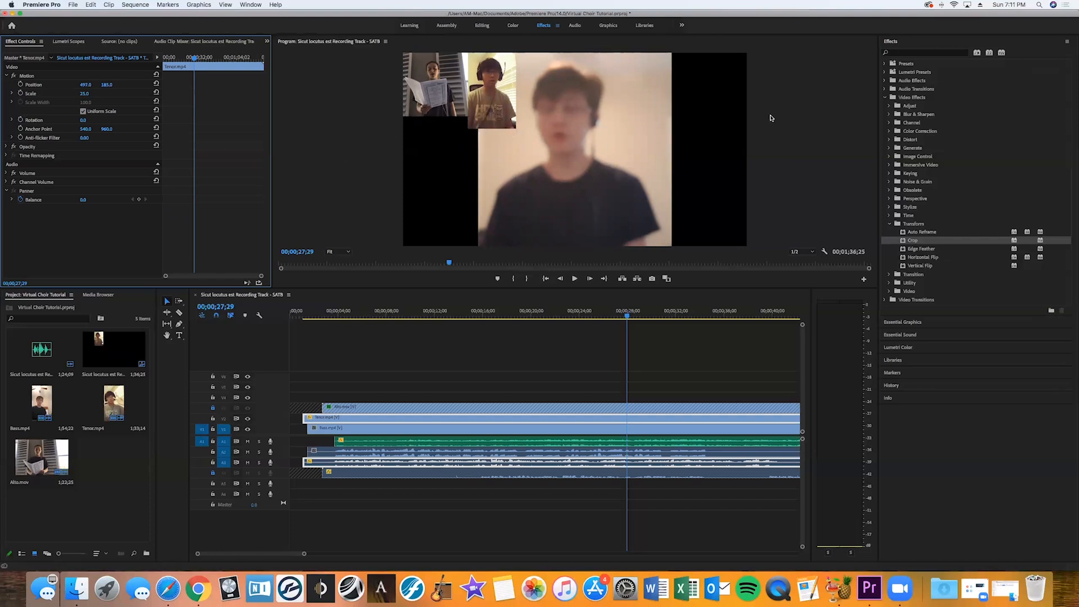
left_click(912, 241)
left_click_drag(912, 240, 459, 420)
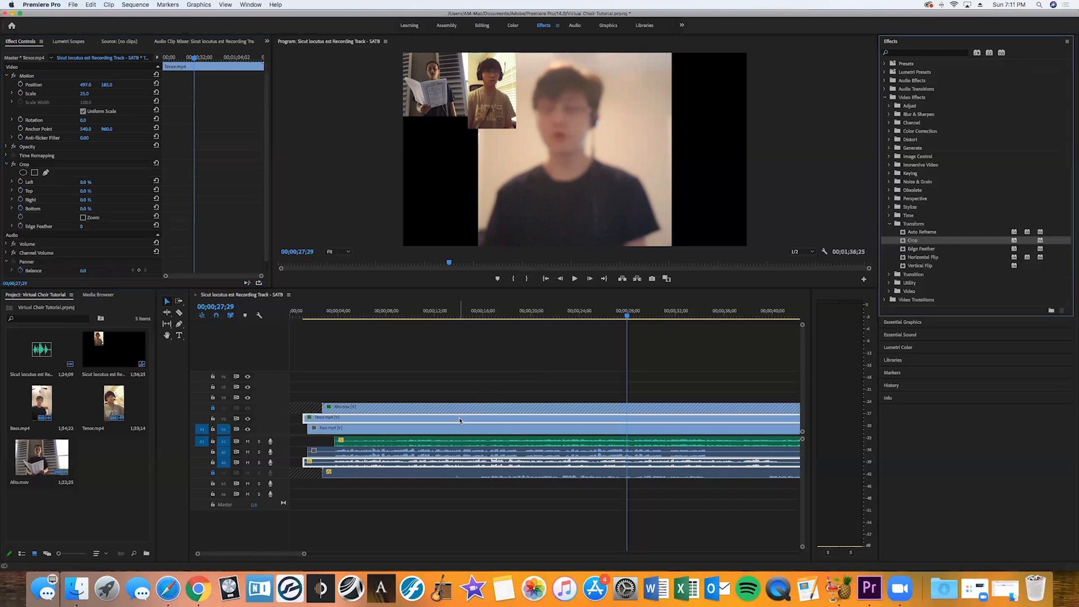
Step: Crop the bottom of the Tenor video by 14.5% to match the Alto video's lower edge, trying 20, 17 and 15 first
left_click(87, 209)
type("20")
key("Return")
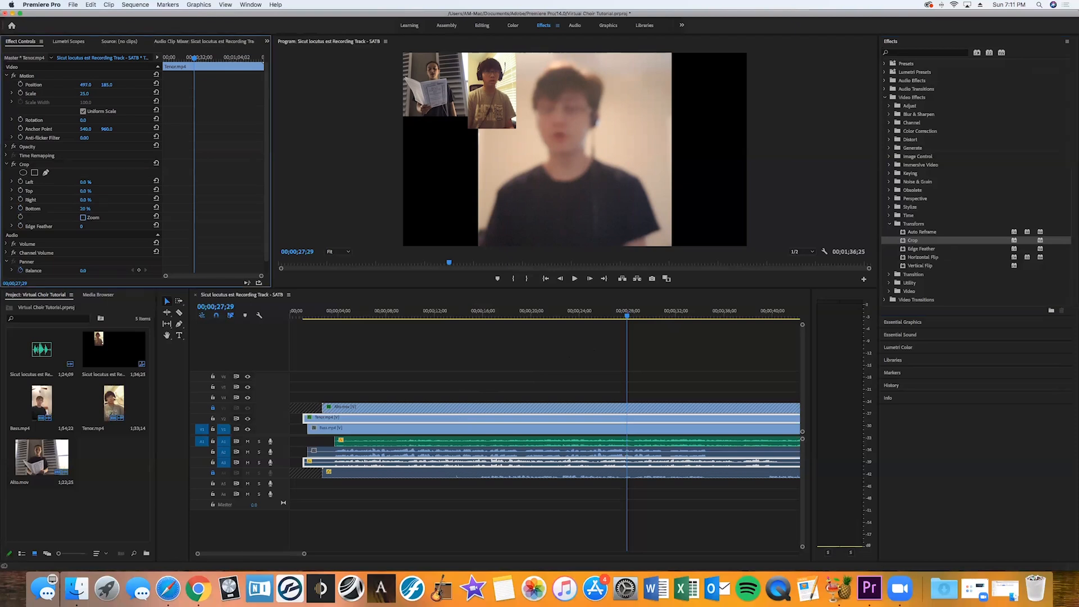
left_click(87, 209)
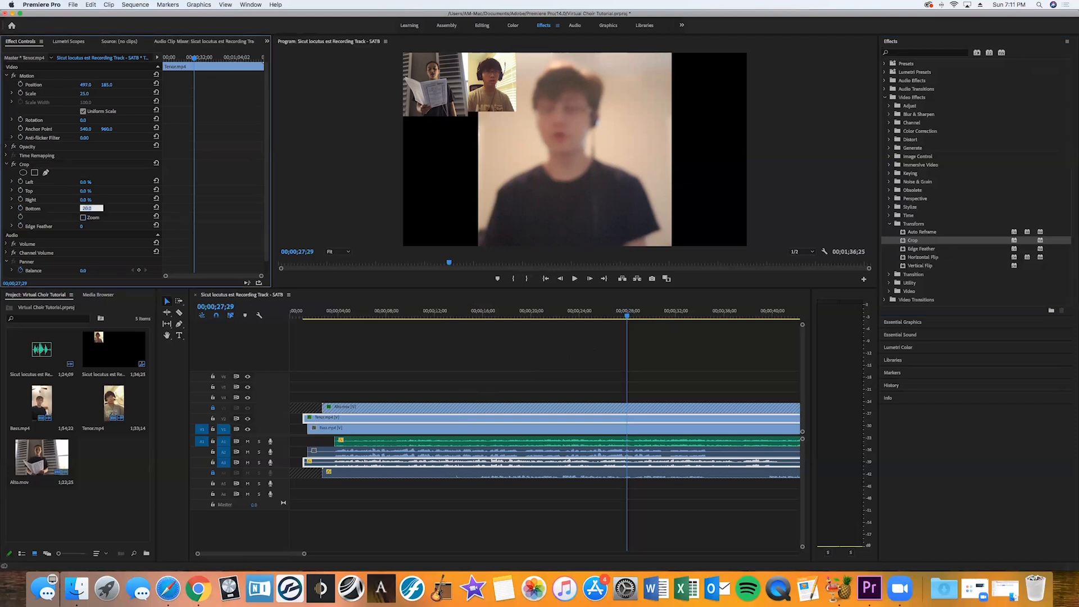
type("17")
key("Return")
type("15")
key("Return")
left_click(87, 209)
key("Return")
Step: Switch to the Graphics workspace and add a new rectangle shape layer at the playhead
left_click(611, 28)
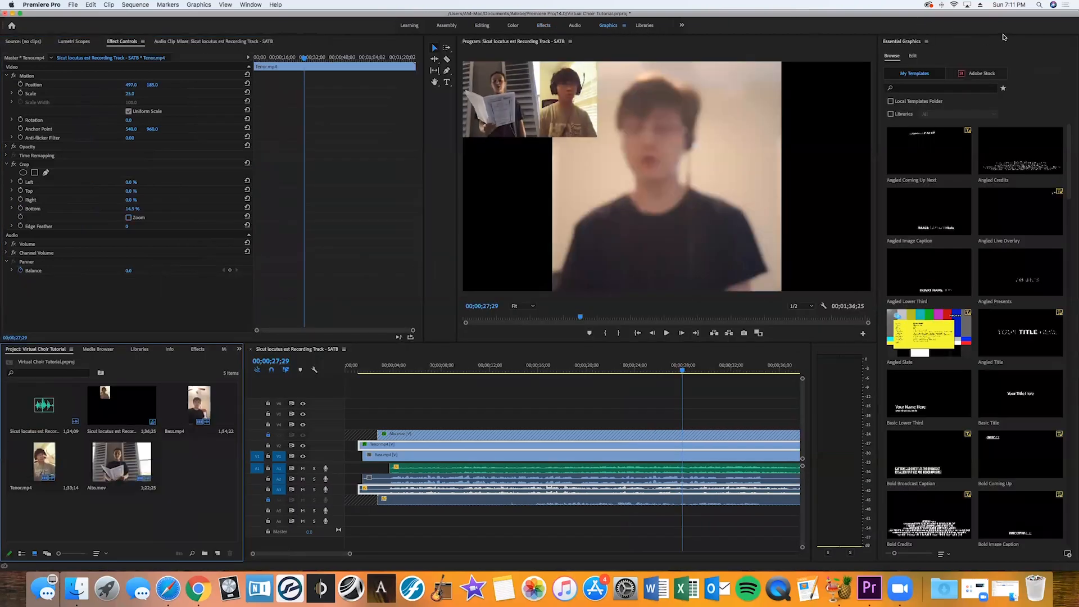
left_click(912, 56)
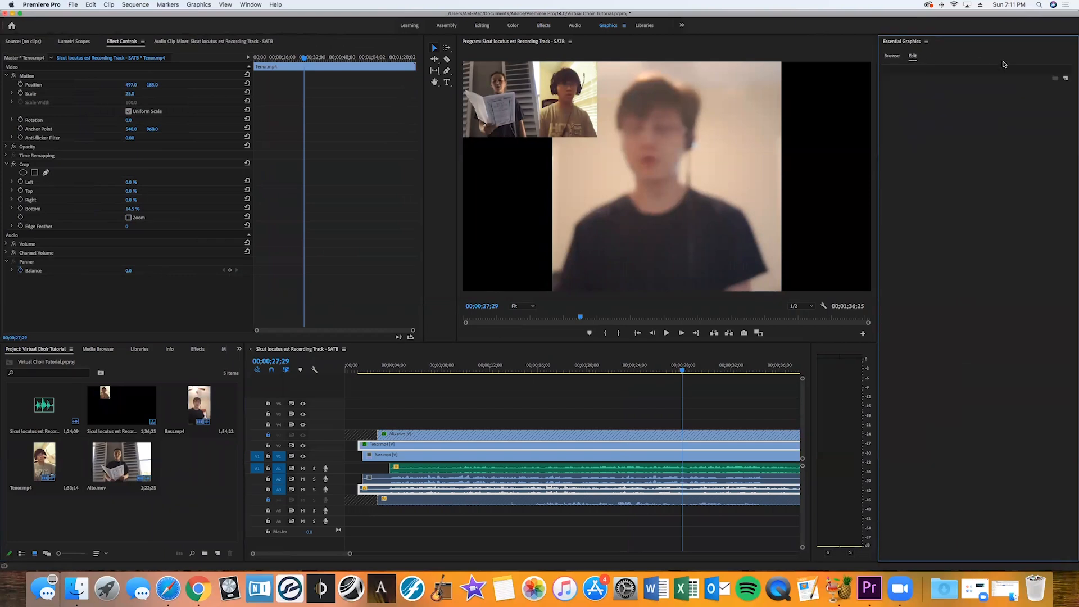
left_click(1065, 80)
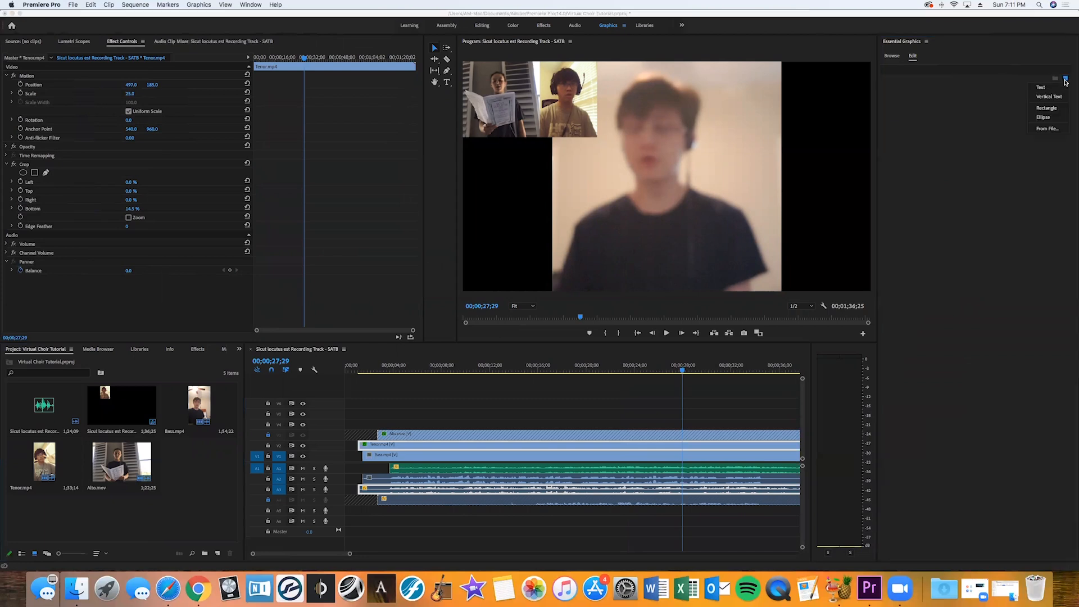
left_click(1049, 109)
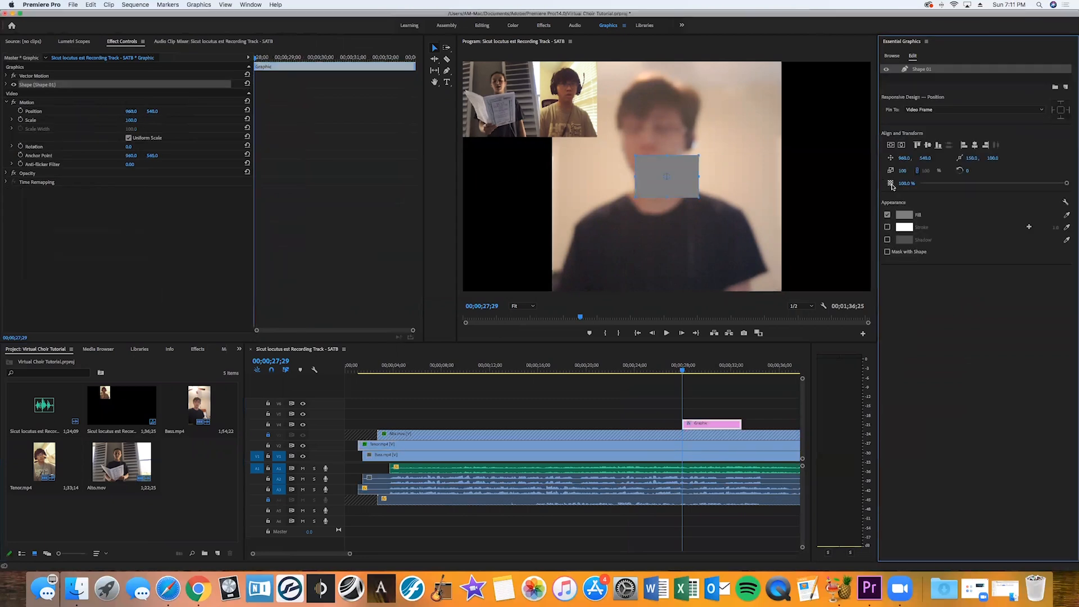
Step: Remove the rectangle's fill and give it a red stroke with a width of 10
left_click(886, 216)
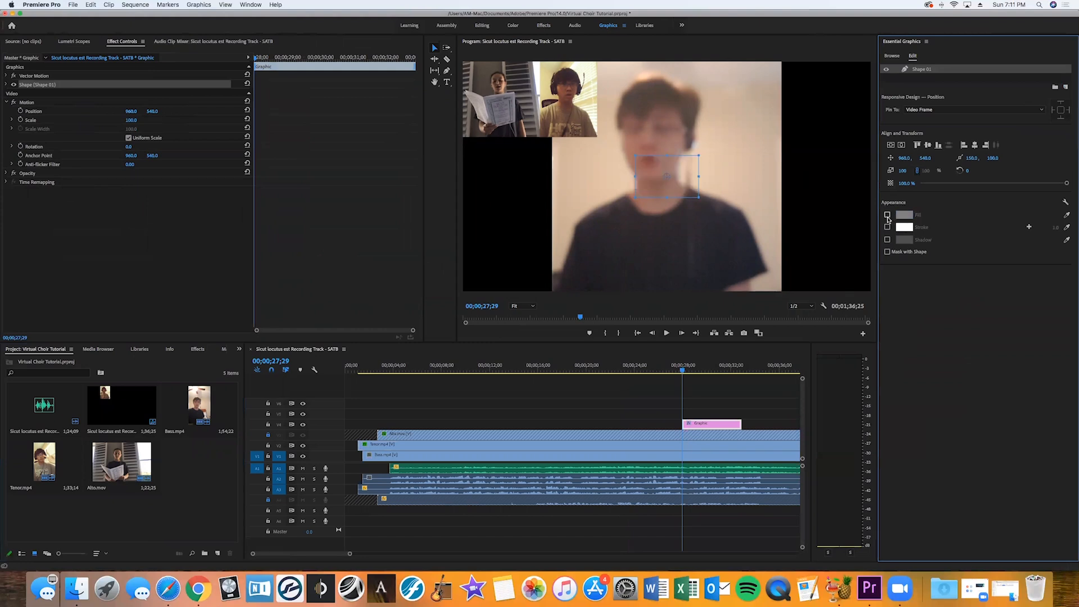
left_click(887, 228)
left_click(902, 228)
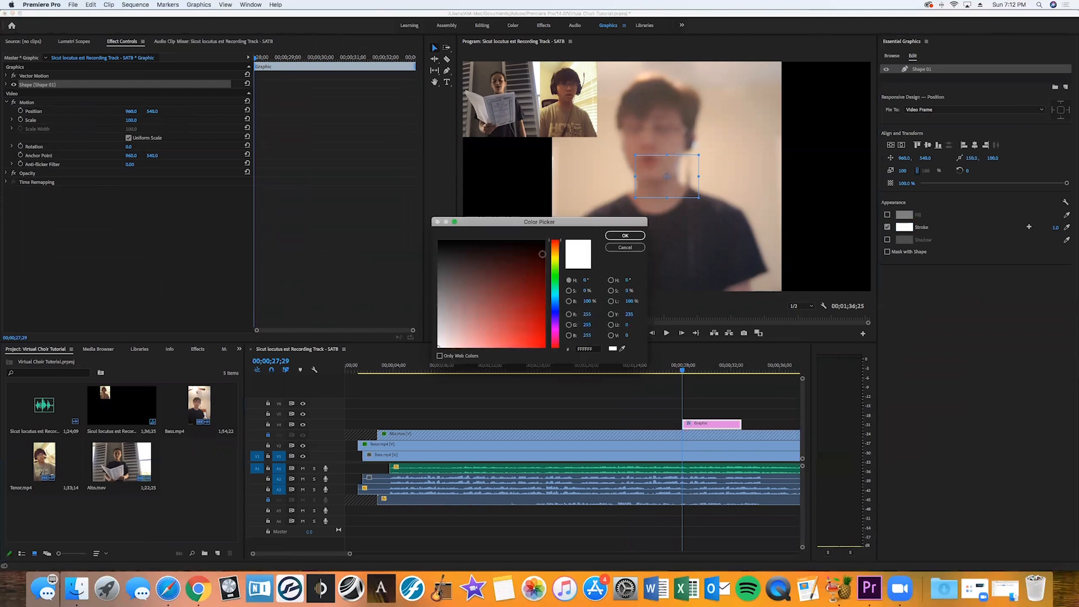
left_click(535, 328)
left_click(625, 236)
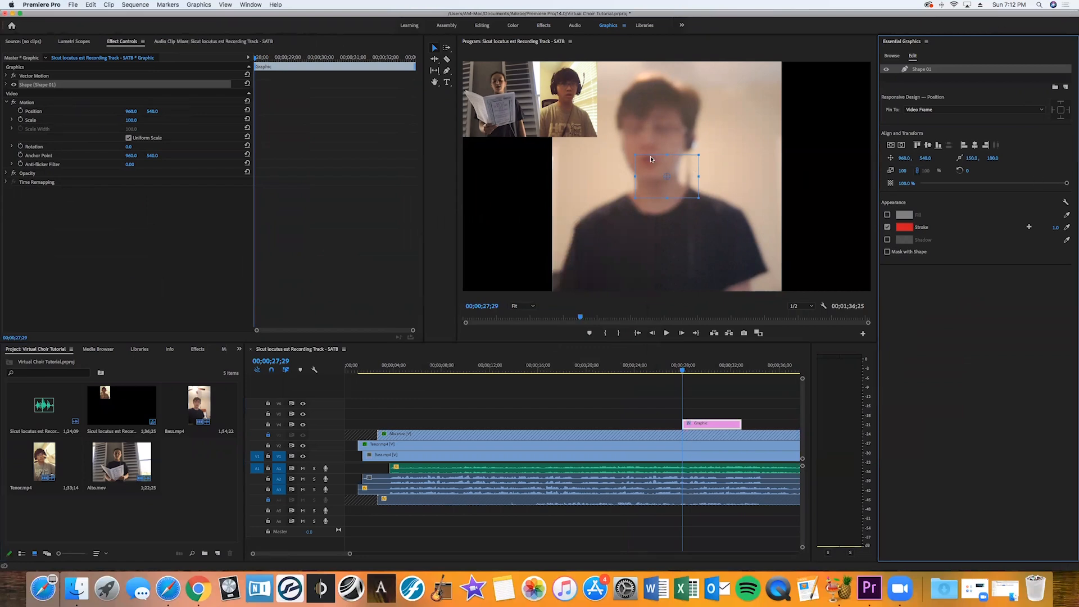
left_click(1055, 228)
key("Return")
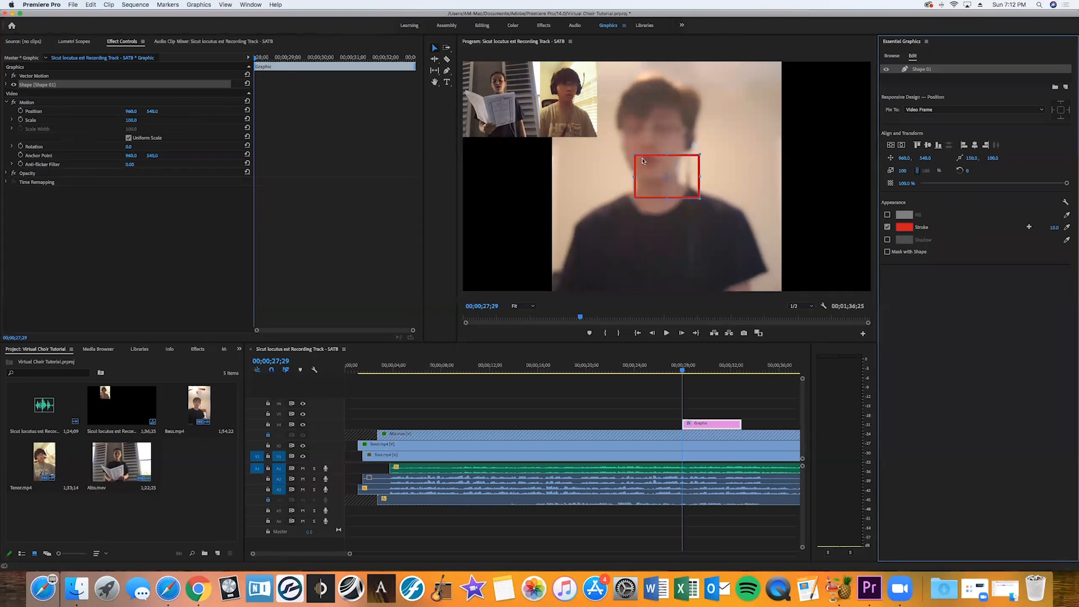
Step: Stretch the rectangle past both sides of the frame, aligning its upper edge with the bottom of the singer videos and lowering its bottom edge
left_click_drag(633, 176, 462, 170)
left_click_drag(577, 153, 573, 136)
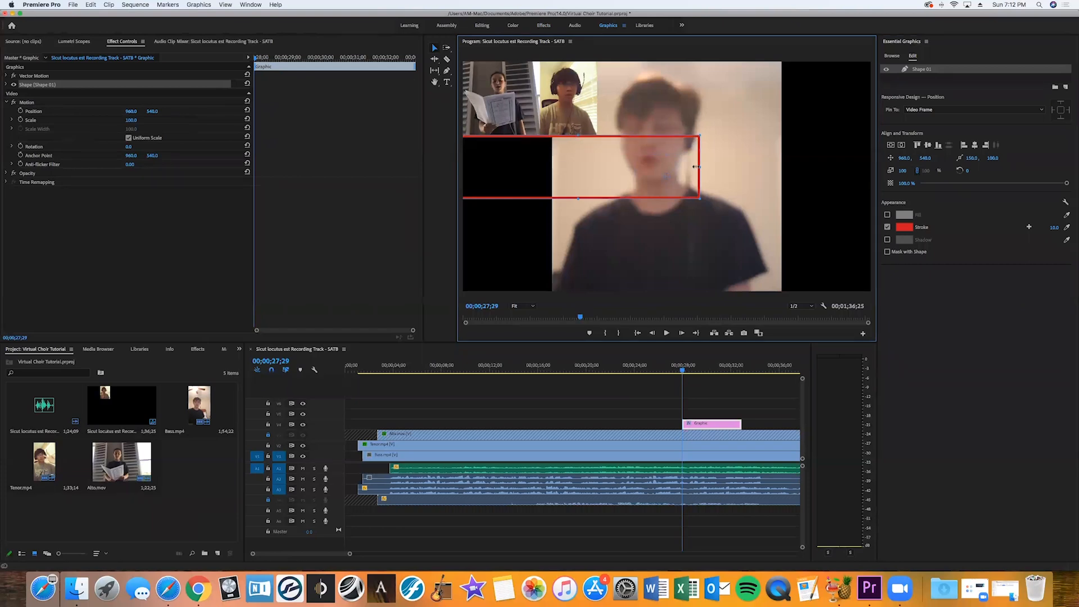
left_click_drag(700, 168, 887, 167)
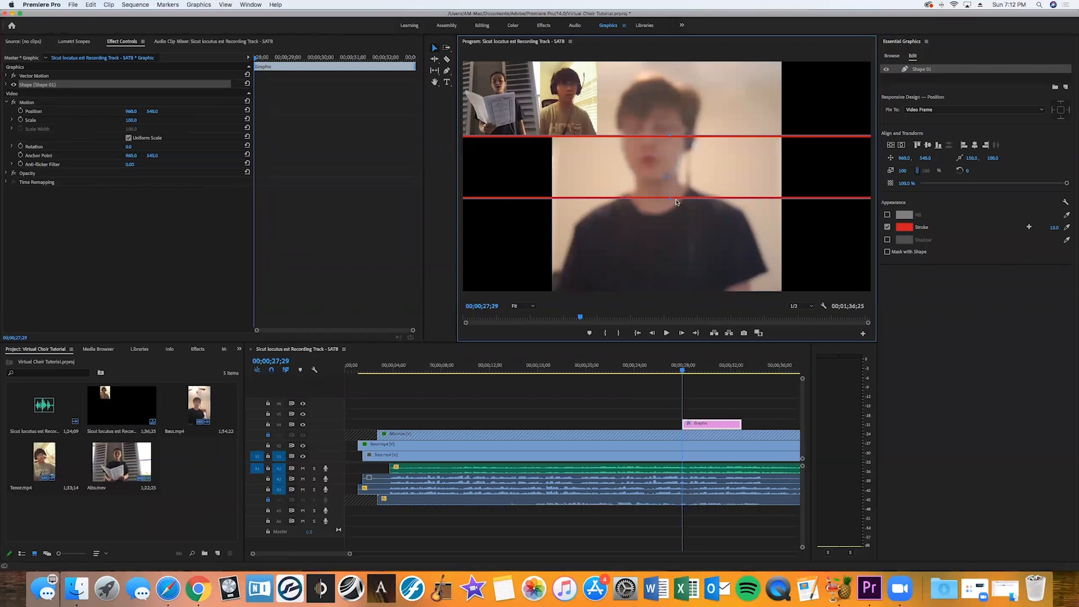
left_click_drag(669, 198, 669, 223)
left_click(620, 91)
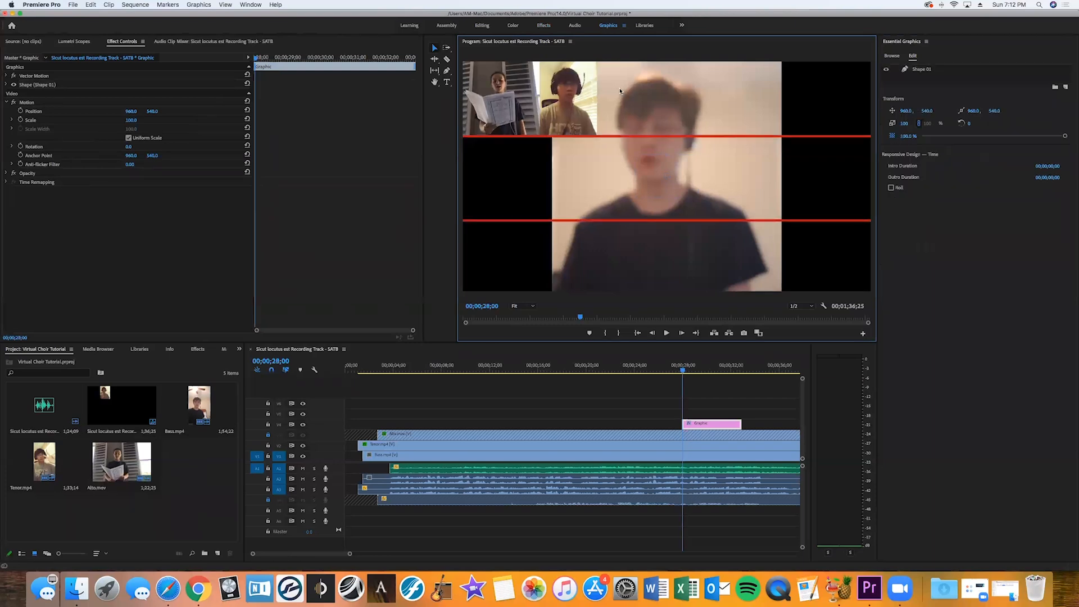
key("Right")
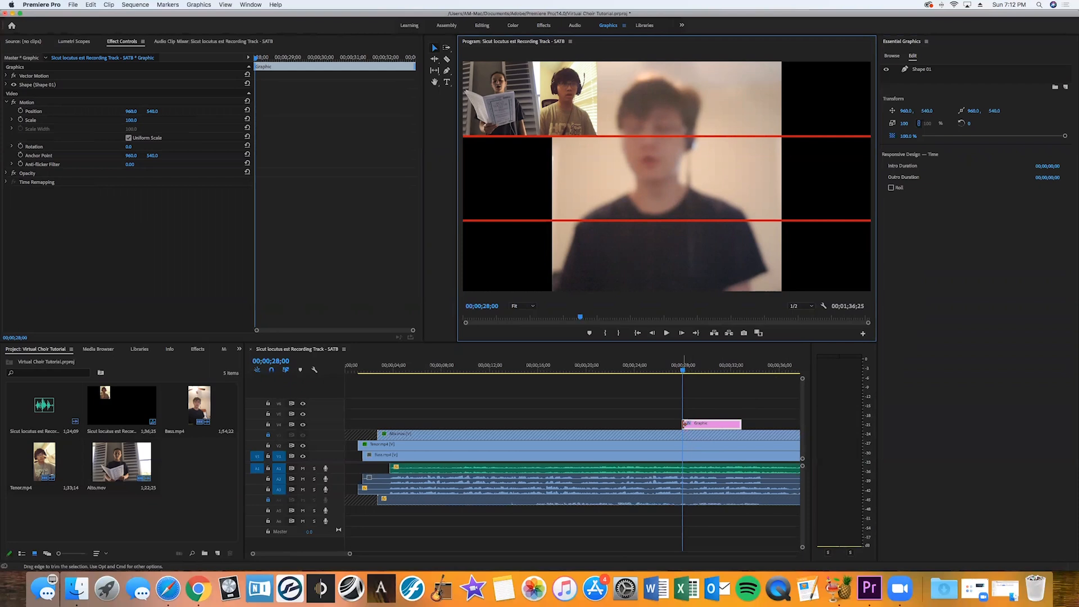
Step: Extend the rectangle's graphic clip at both ends so it spans the full length of the singer videos
left_click_drag(684, 423, 358, 427)
scroll(750, 424, "right", 4)
scroll(751, 425, "right", 10)
left_click_drag(377, 555, 453, 553)
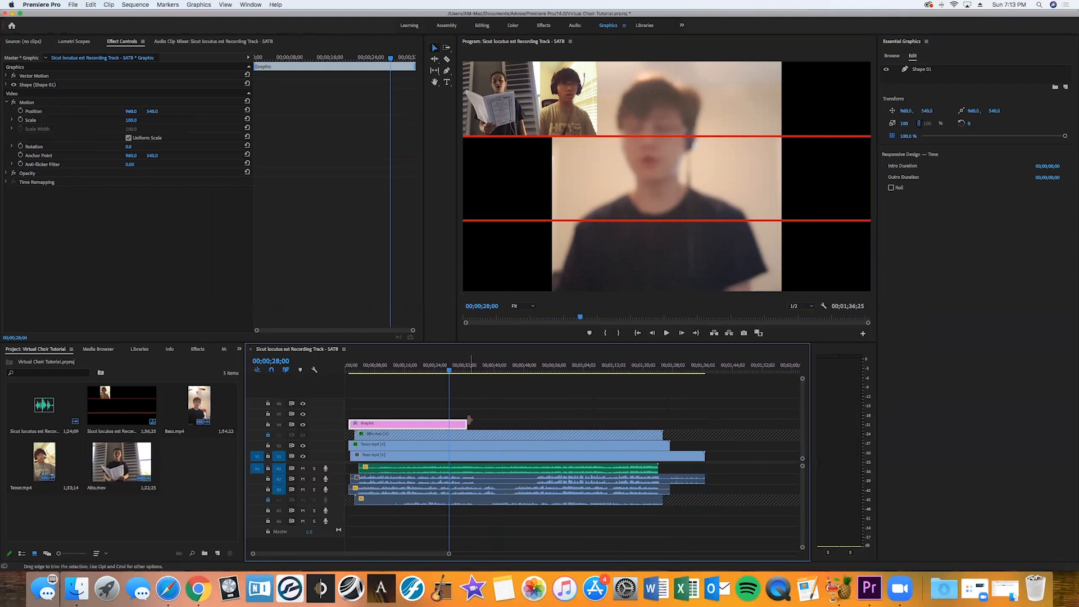
left_click_drag(468, 422, 708, 424)
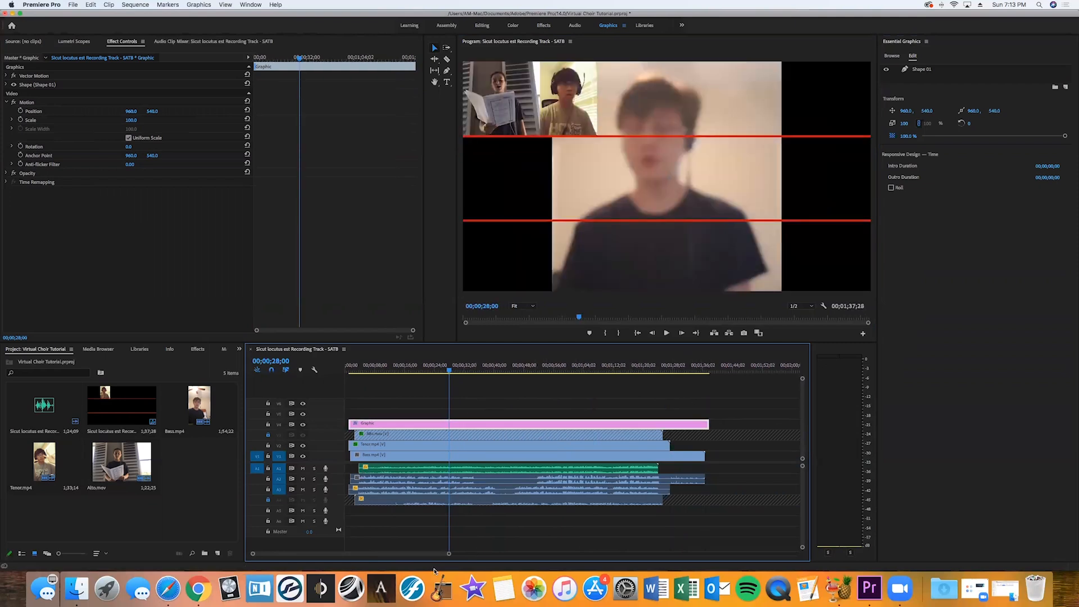
left_click_drag(449, 555, 483, 556)
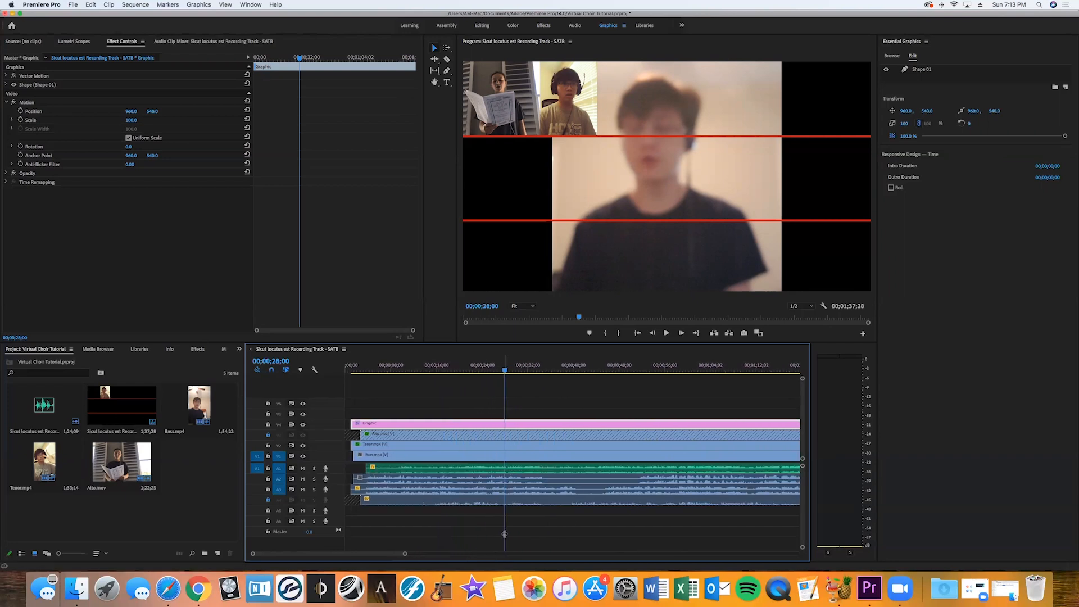
left_click(533, 406)
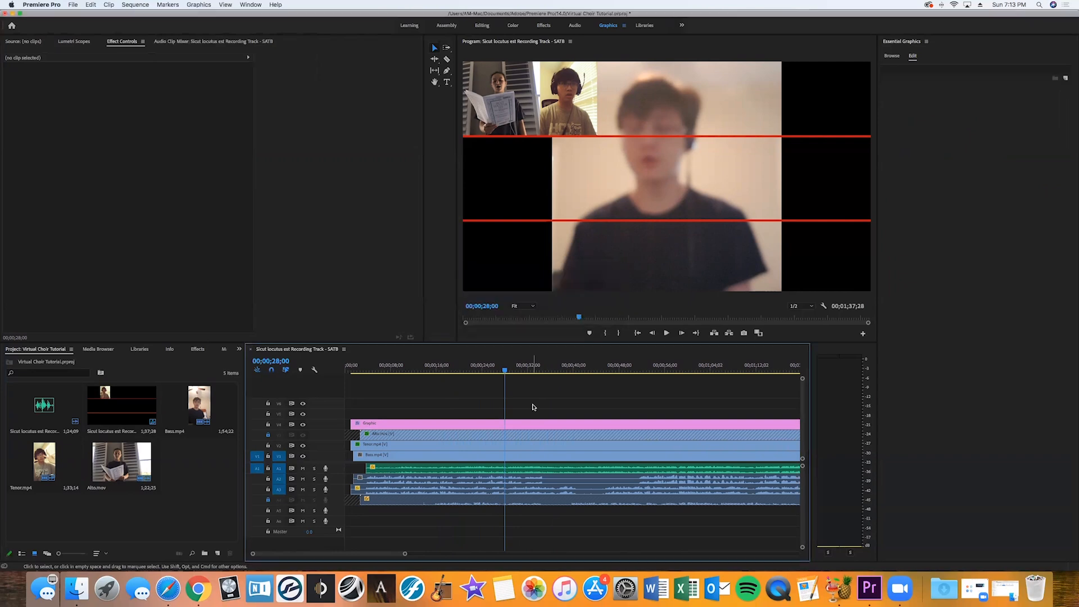
Step: Browse the Essential Graphics templates for titles and credits, and bring up the audio clip mixer
left_click(896, 58)
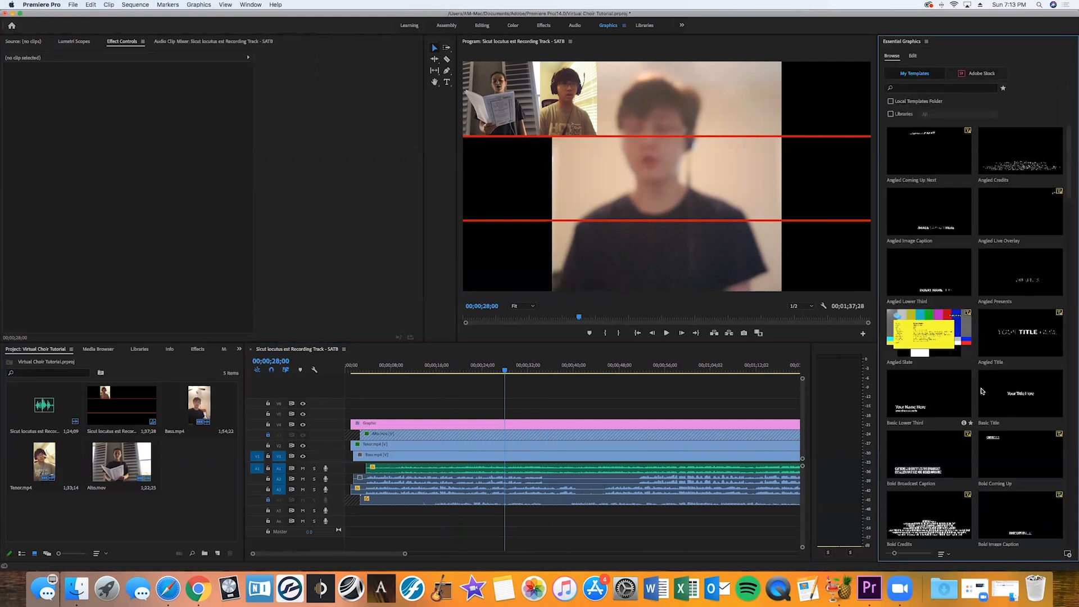
scroll(985, 474, "down", 3)
scroll(985, 473, "down", 10)
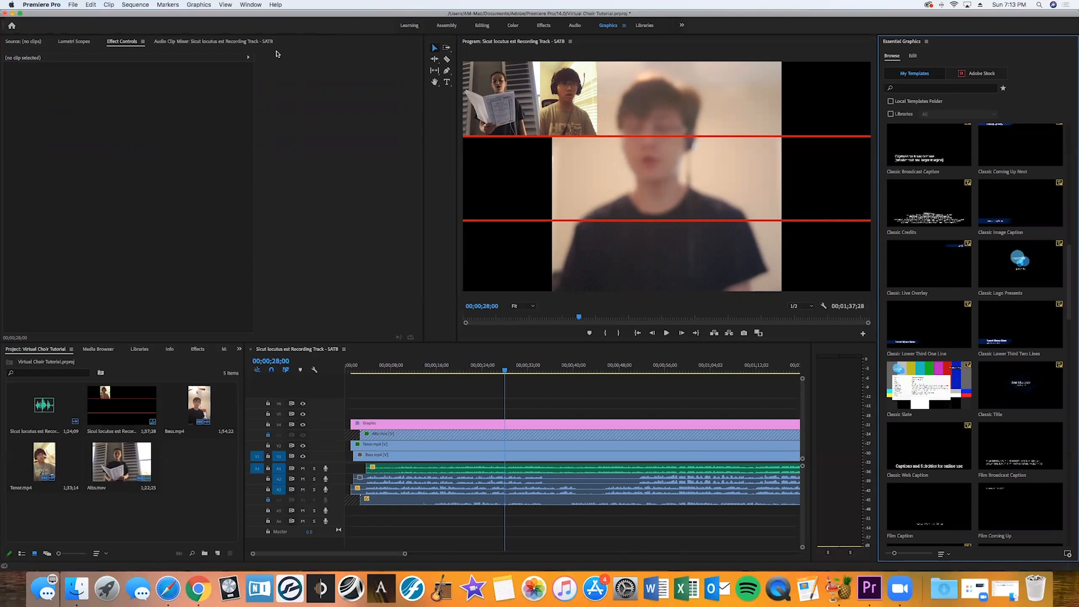
left_click(236, 42)
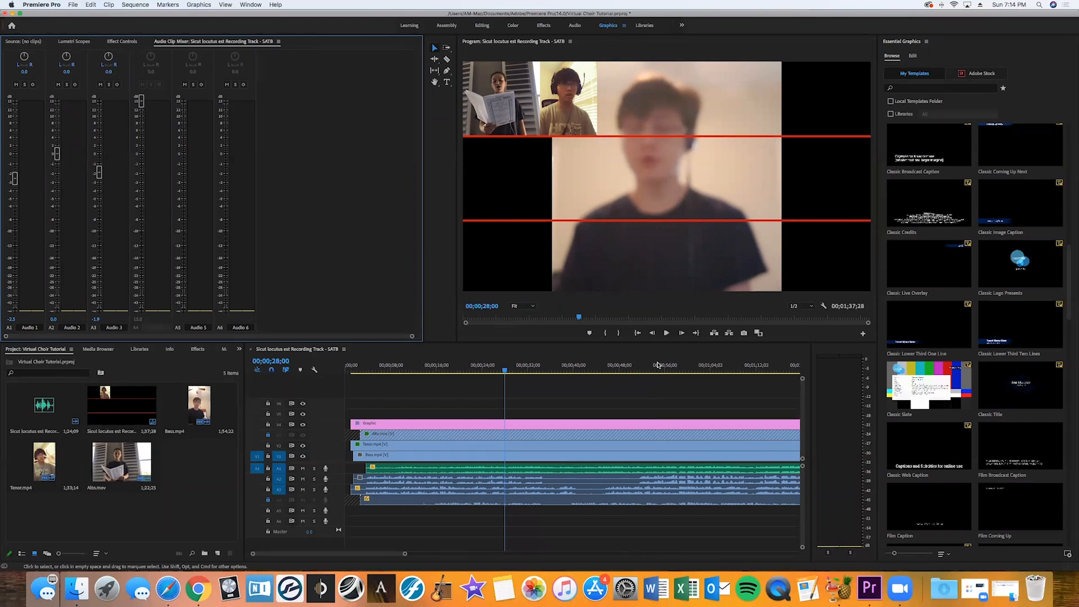
Step: Start a media export of the sequence and choose QuickTime as the format
left_click(75, 6)
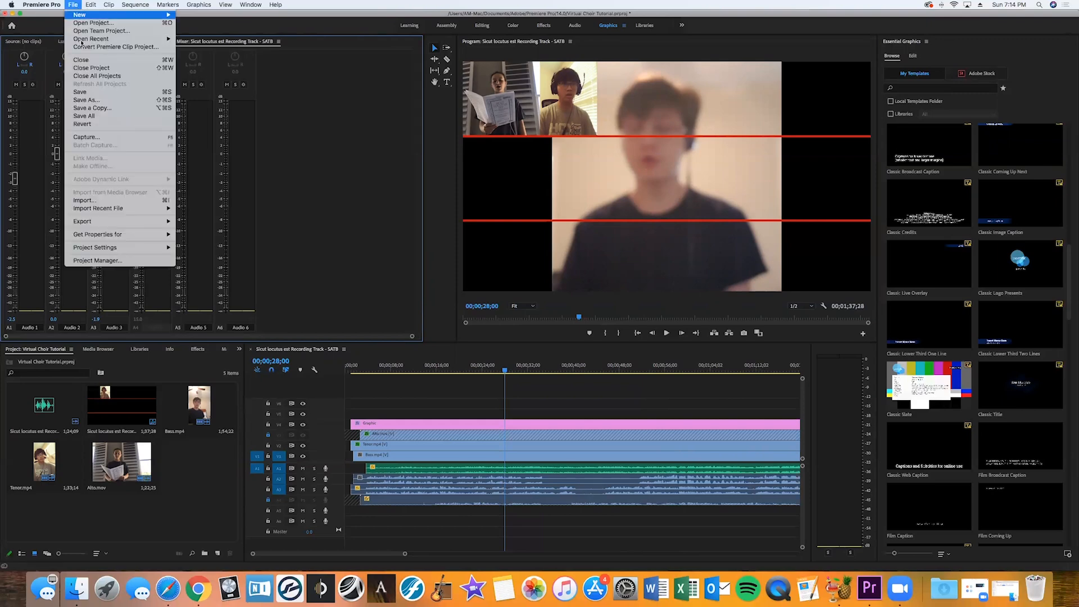
mouse_move(92, 223)
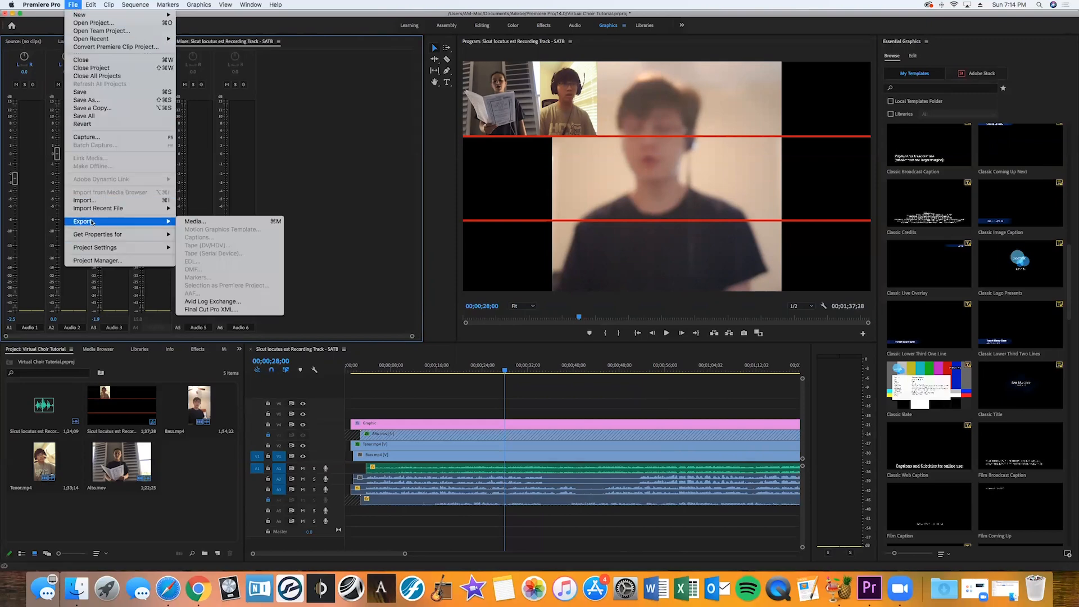
left_click(204, 223)
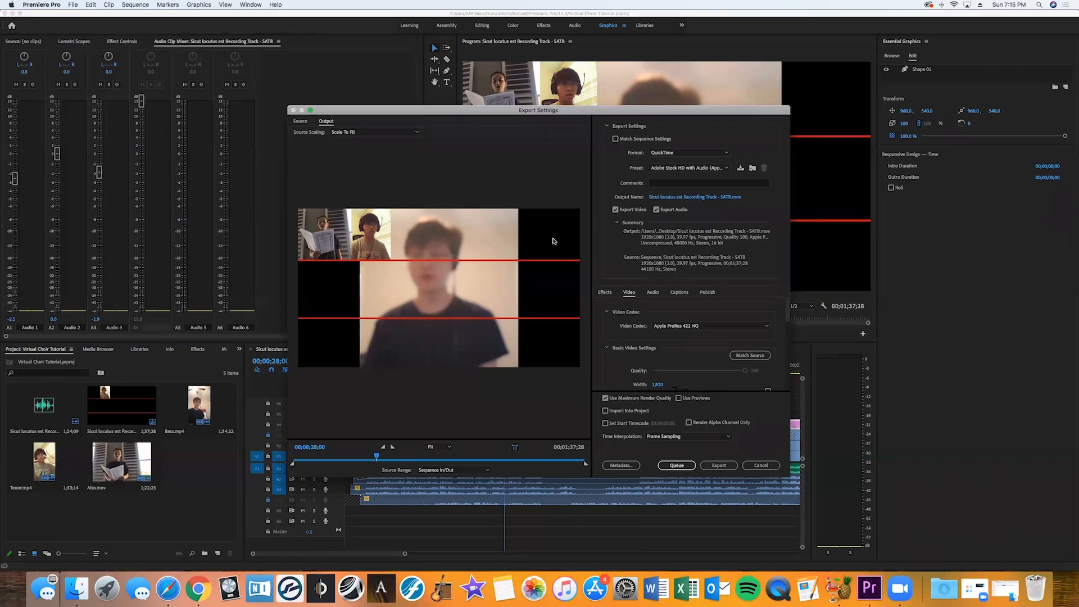
left_click(689, 152)
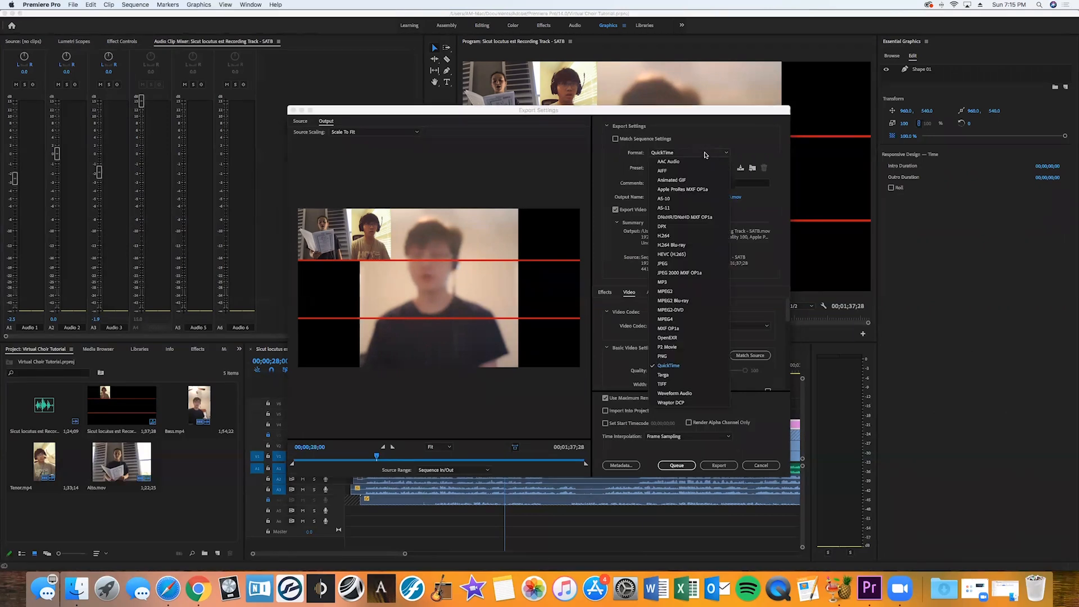
left_click(682, 368)
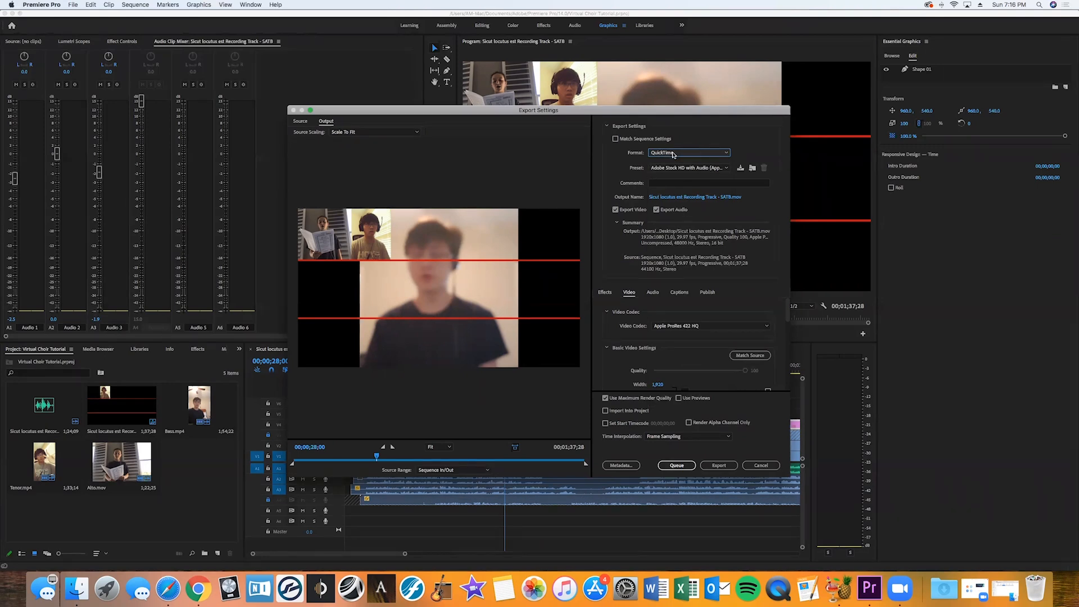
Step: Name the exported video file "Virtual Choir Tutorial" and save it to the Desktop
left_click(686, 197)
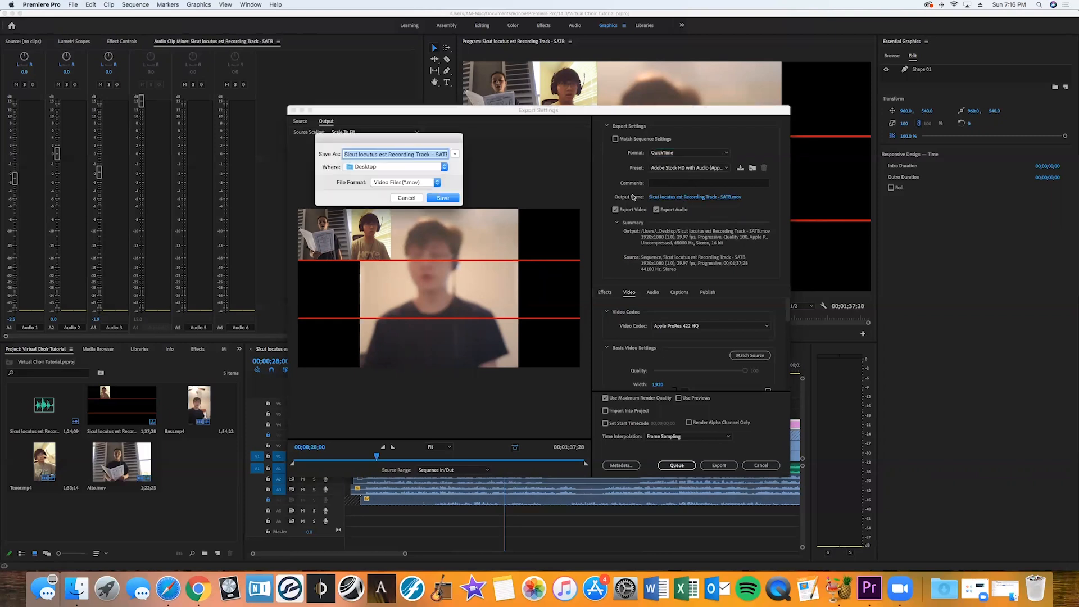
type("Virtual Choir Tutorial")
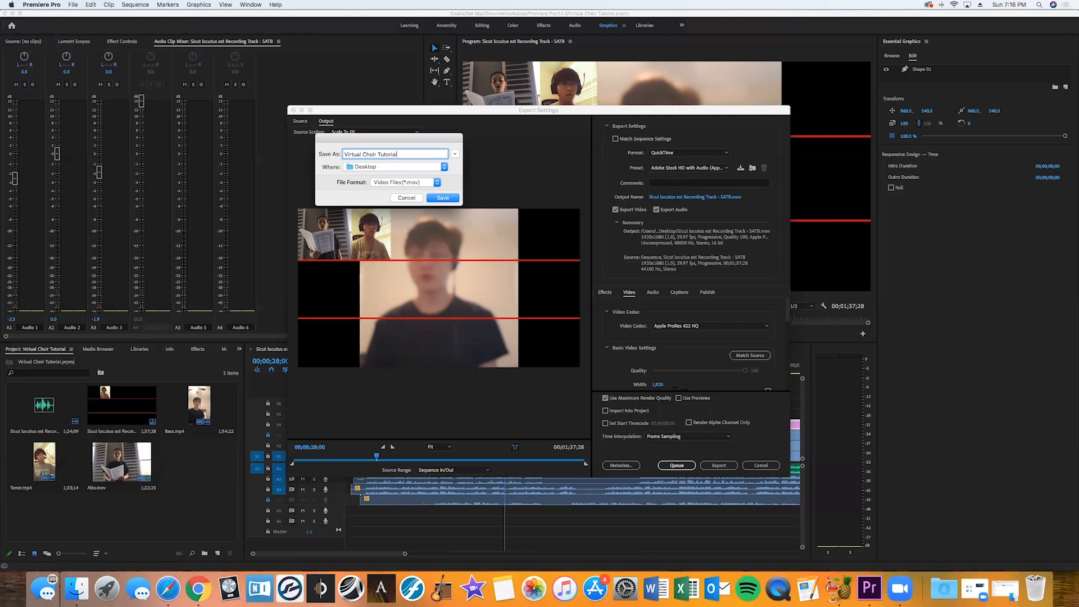
key("Return")
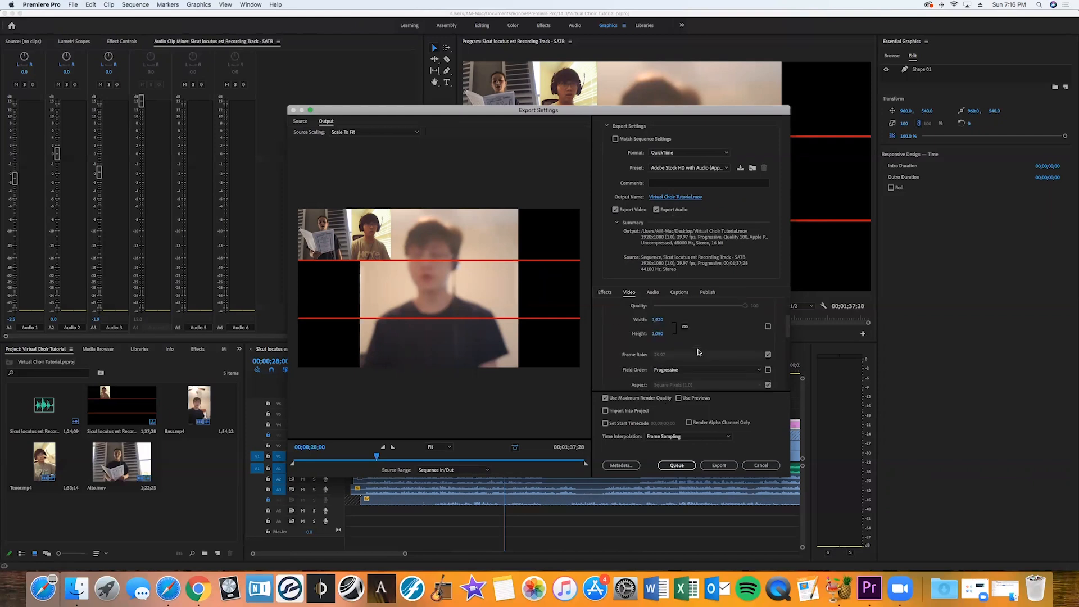
Step: Set the export color space to Rec 709 in the video settings
scroll(698, 353, "down", 5)
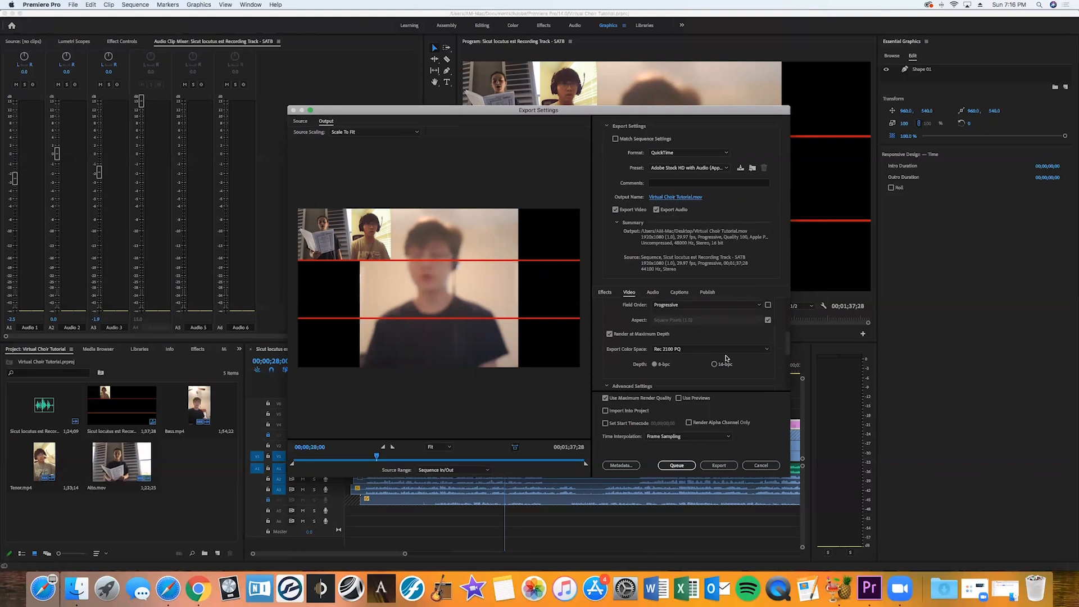
scroll(699, 353, "down", 2)
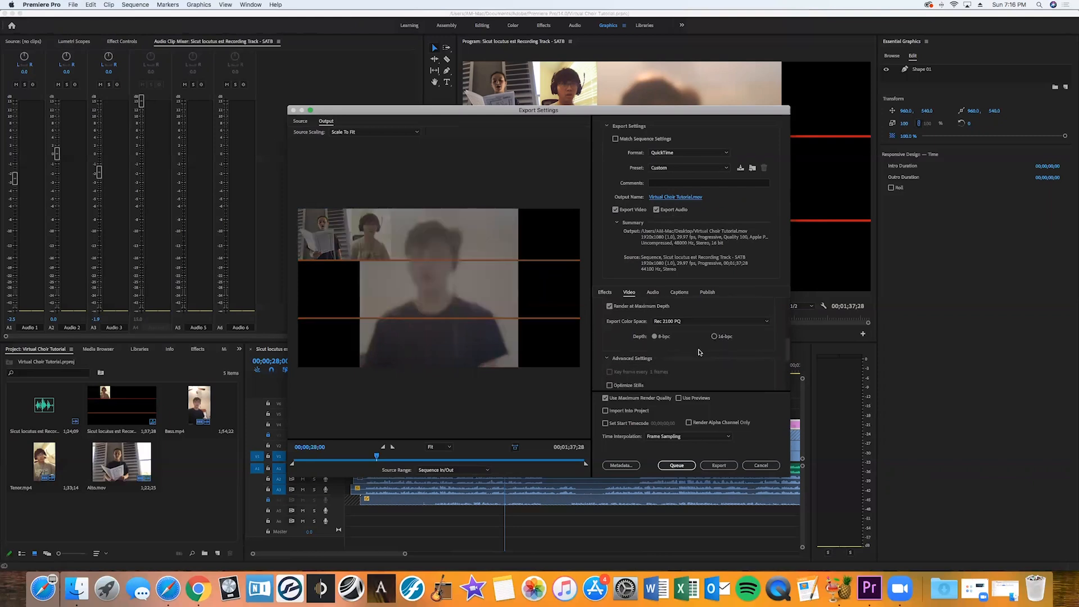
left_click(683, 323)
left_click(677, 331)
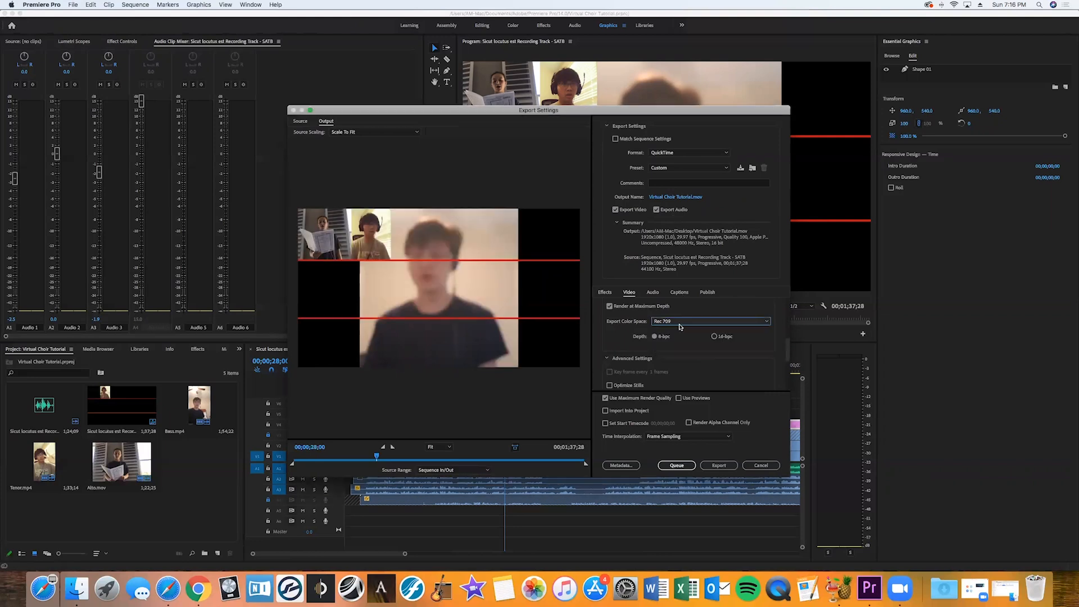
scroll(785, 328, "down", 5)
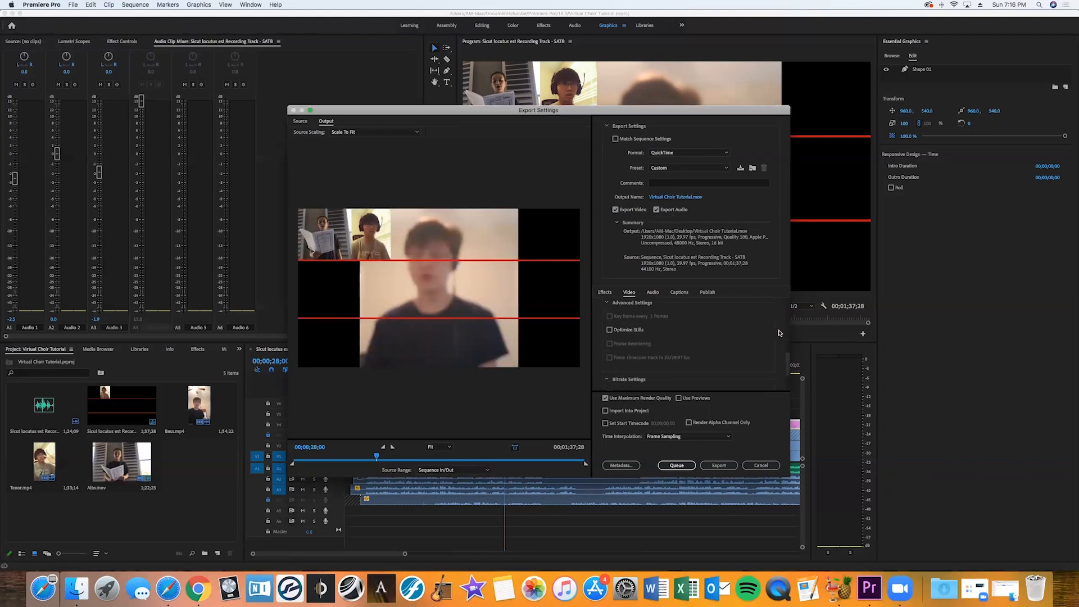
Step: Enable the Lumetri Look / LUT export effect and apply the SL CLEAN KODAK A NDR look
left_click(605, 293)
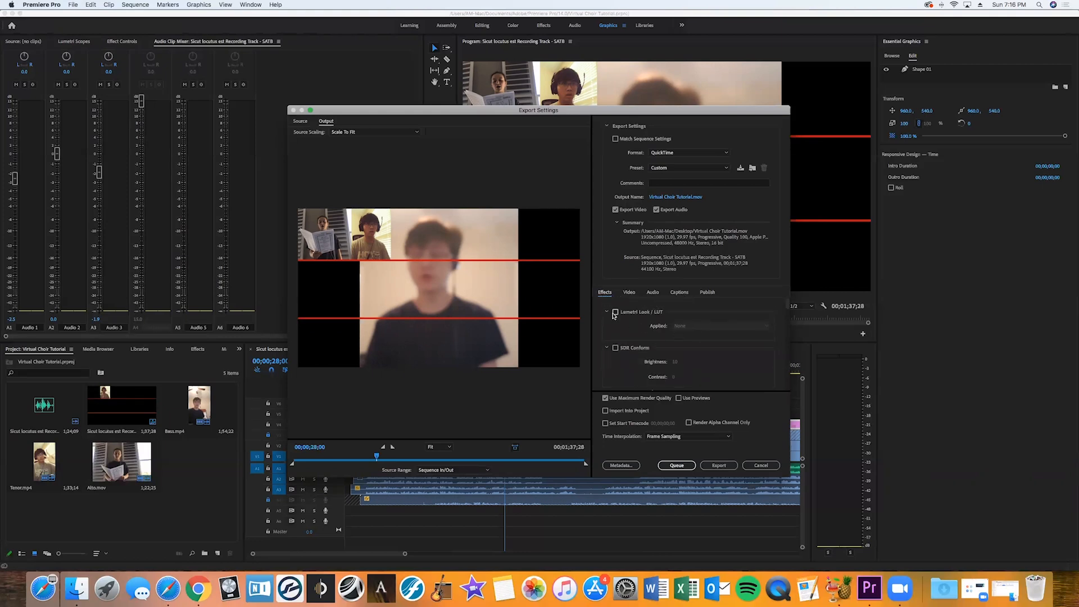
left_click(616, 313)
left_click(690, 326)
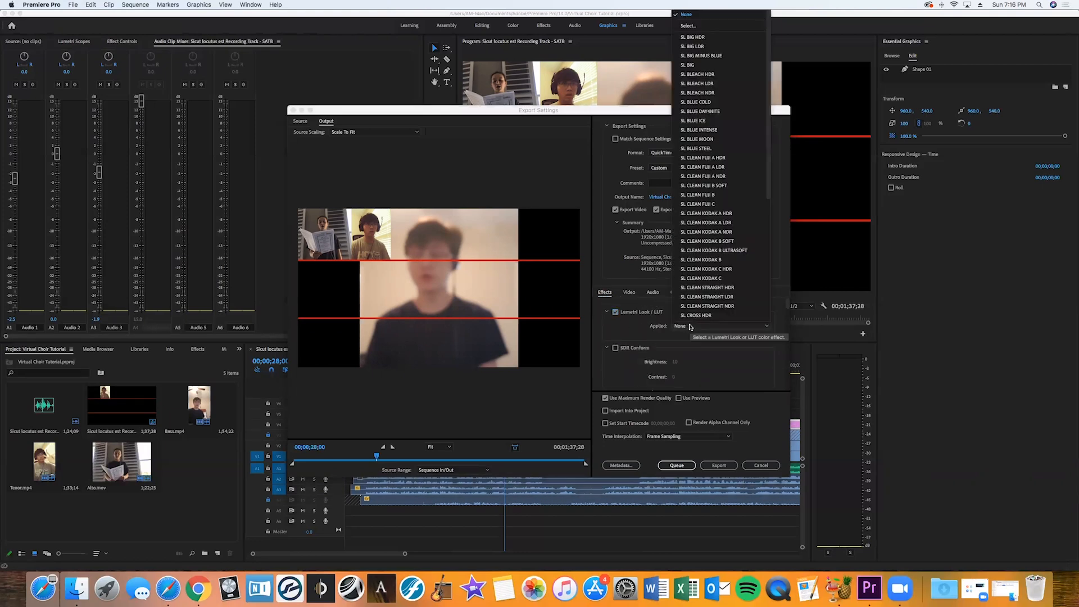
left_click(715, 232)
Step: Try the SL GOLD RUSH LDR, SL NOIR RED WAVE and SL GOLD WESTERN looks on the export
left_click(694, 329)
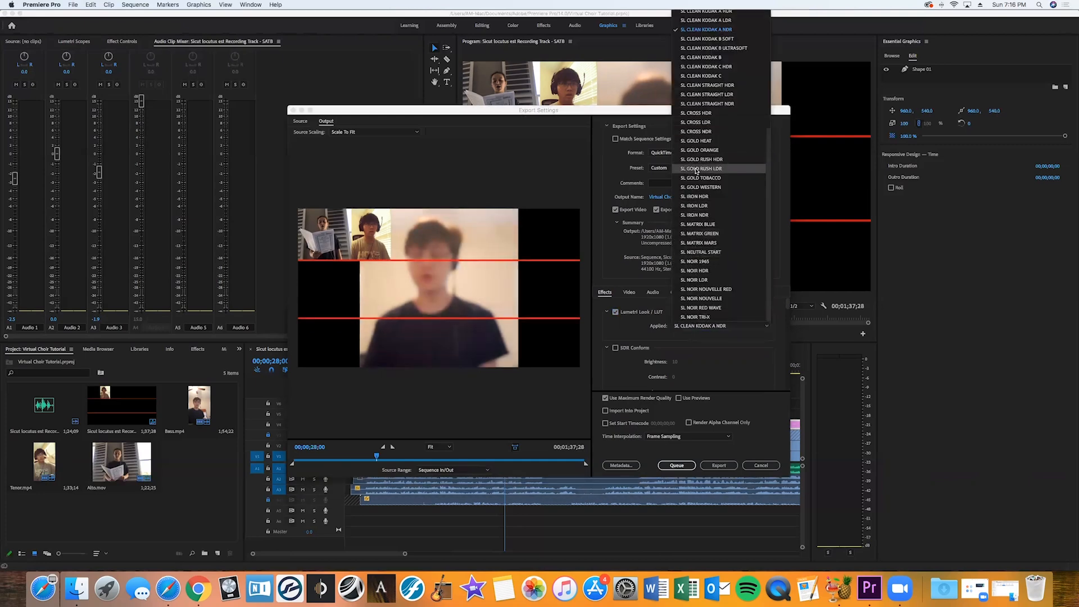
left_click(715, 169)
left_click(717, 327)
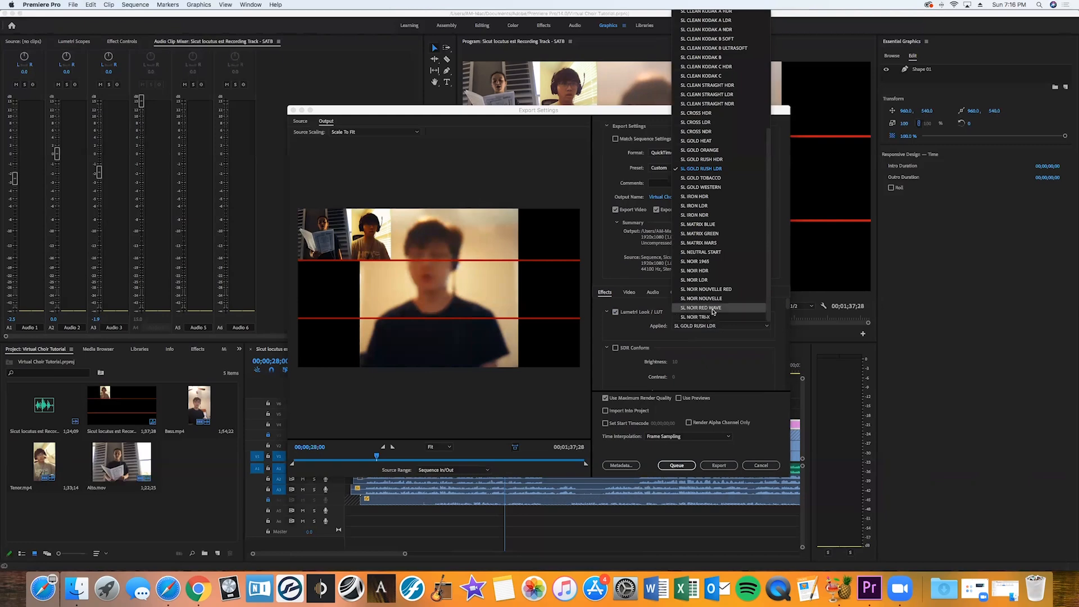
left_click(713, 314)
left_click(709, 327)
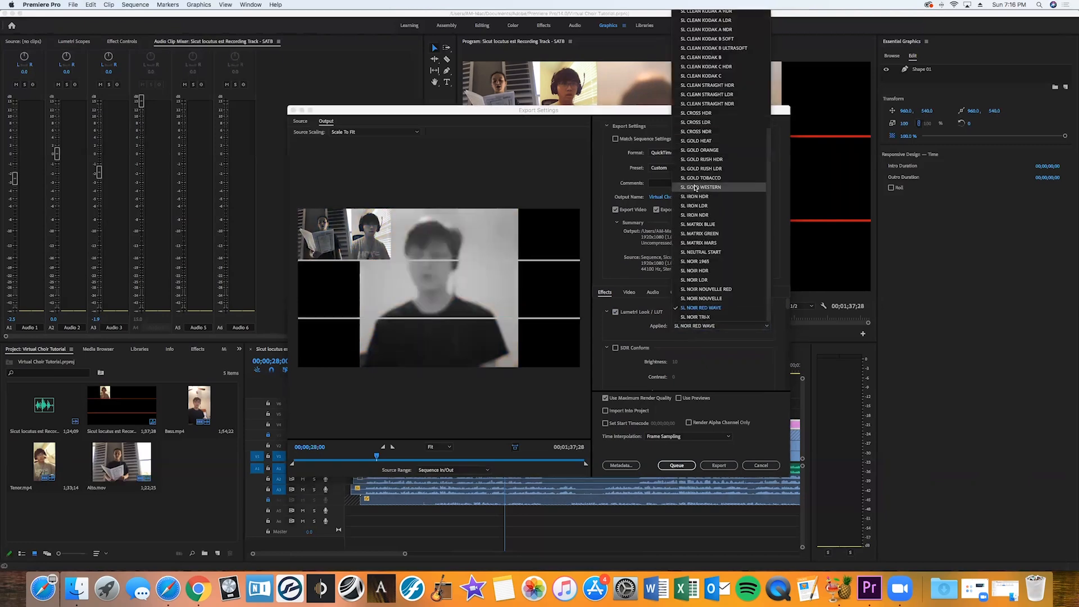
left_click(695, 187)
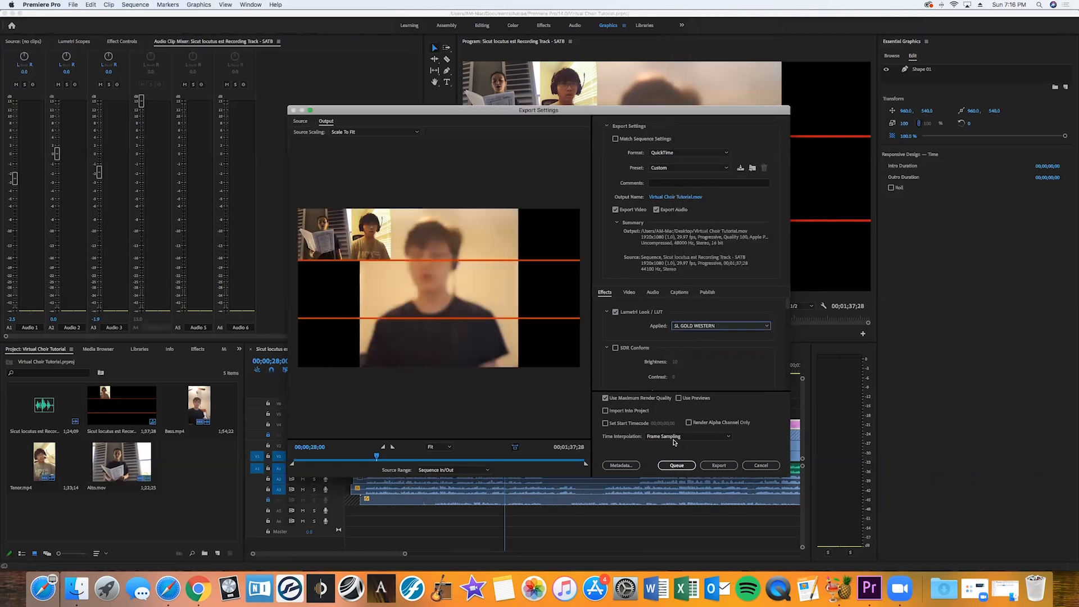
Step: Apply the SL CLEAN STRAIGHT HDR look to the export and start exporting the video
left_click(696, 325)
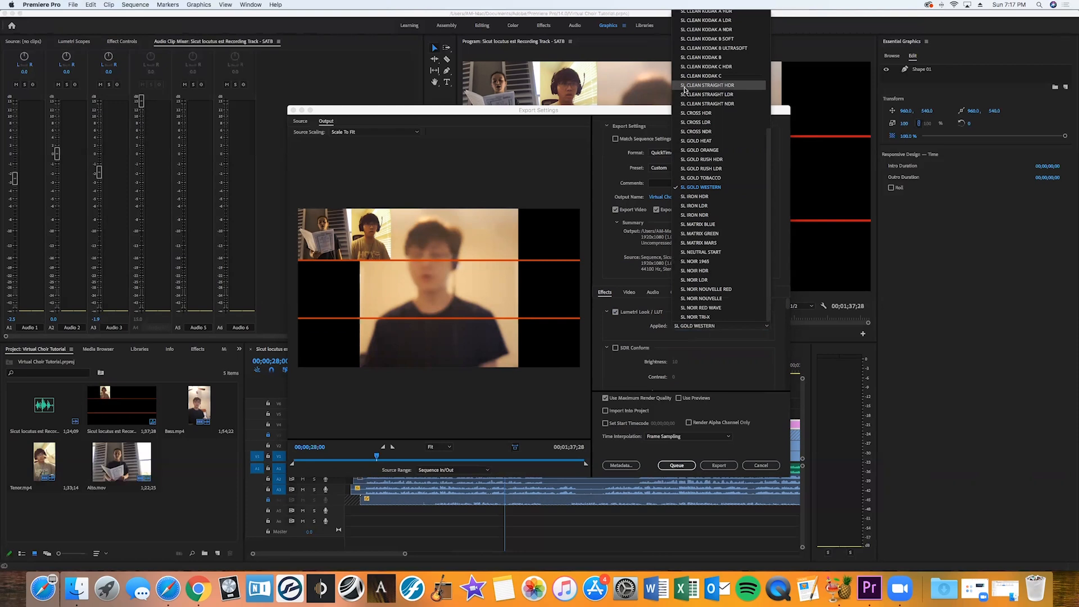
left_click(709, 88)
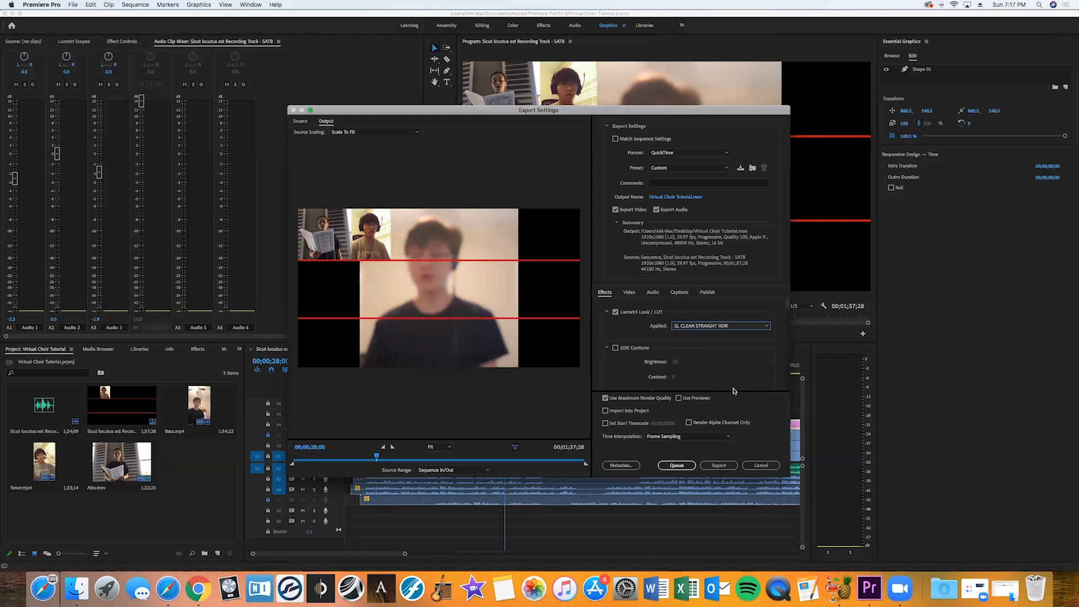
left_click(711, 467)
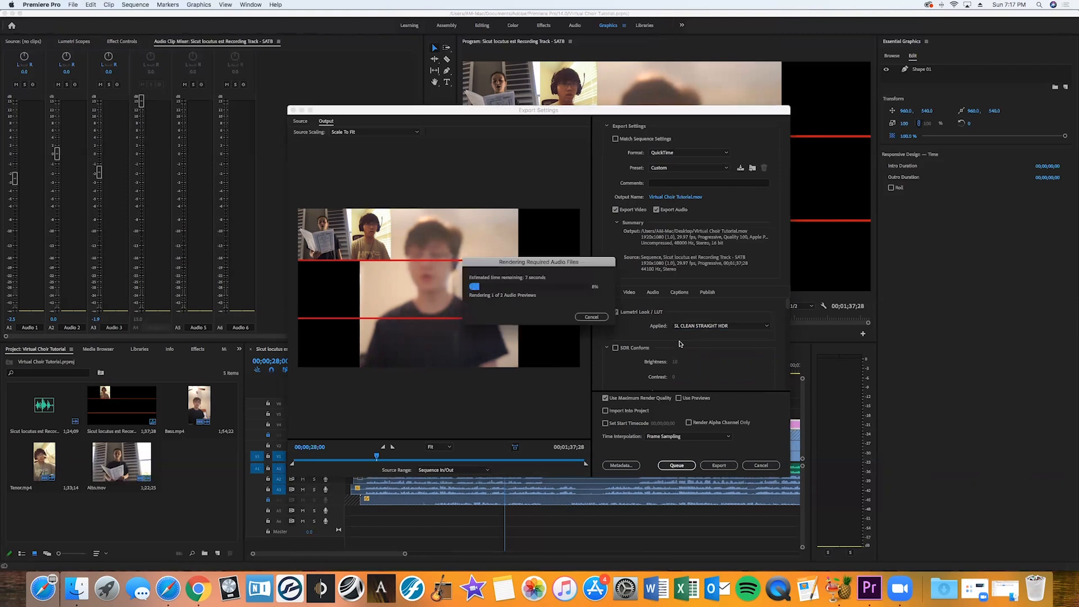